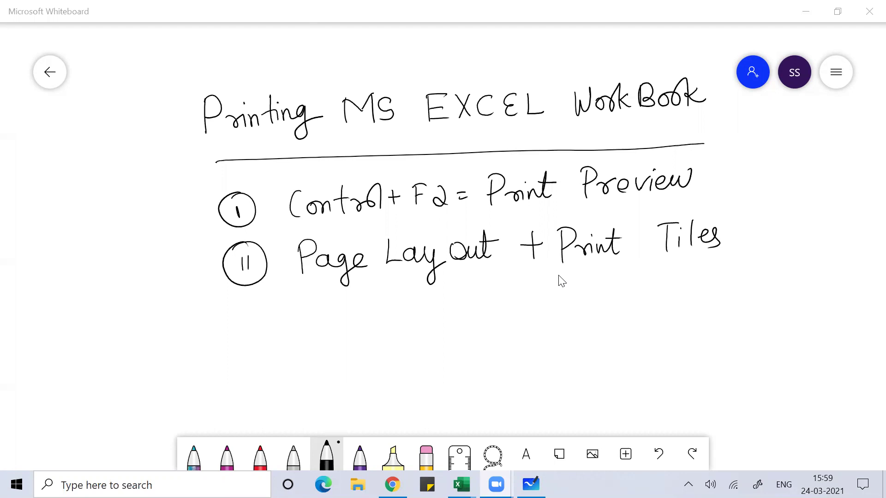
Switch to the Excel workbook and look over the Mathematics column of the student marks table on the Print Excel-02 sheet.
{"action": "key", "text": "alt+Tab"}
{"action": "key", "text": "alt+Tab"}
{"action": "key", "text": "alt+Tab"}
{"action": "key", "text": "alt+Tab"}
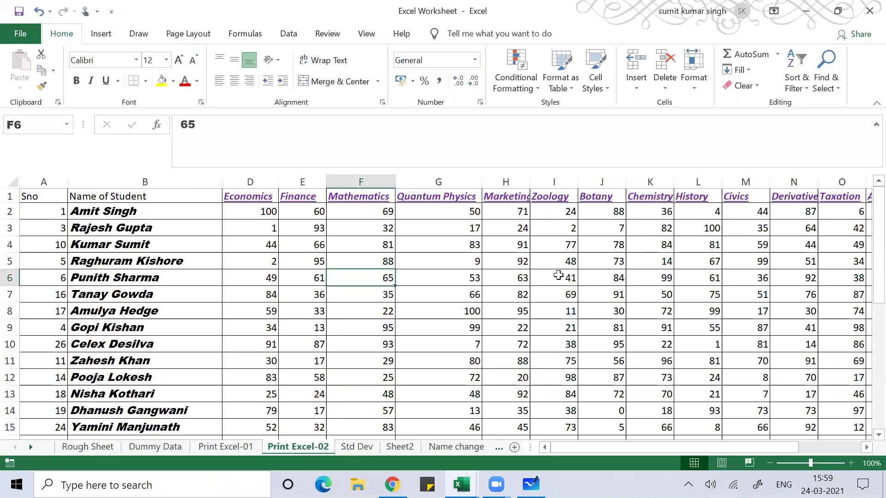
{"action": "key", "text": "Up"}
{"action": "key", "text": "Up"}
{"action": "key", "text": "Up"}
{"action": "key", "text": "Up"}
{"action": "key", "text": "Up"}
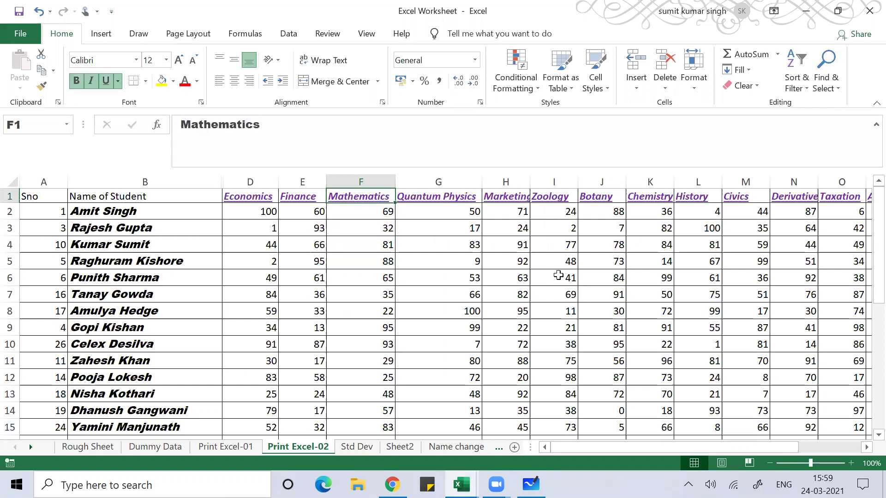
{"action": "key", "text": "Down"}
{"action": "key", "text": "Down"}
{"action": "key", "text": "Down"}
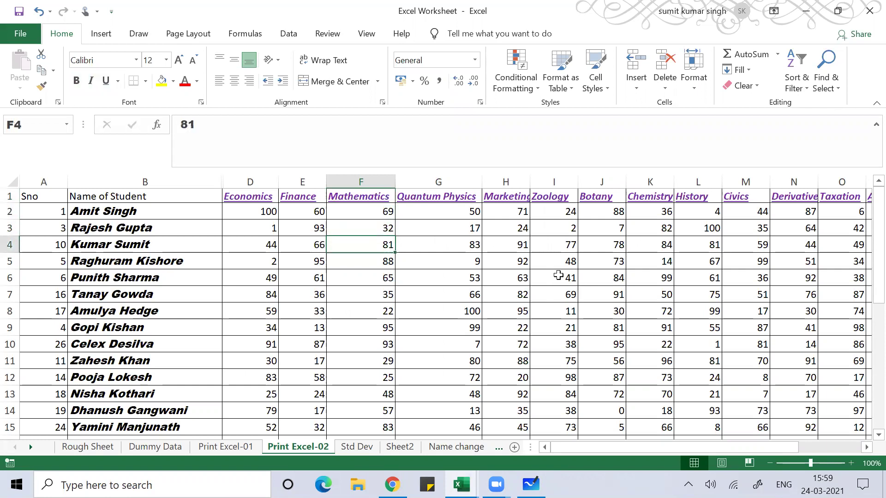
Examine how wide the student marks table is, from the subject columns through Sum and back to Sno.
{"action": "key", "text": "Right"}
{"action": "key", "text": "Right"}
{"action": "key", "text": "Right"}
{"action": "key", "text": "Right"}
{"action": "key", "text": "Right"}
{"action": "key", "text": "Right"}
{"action": "key", "text": "Right"}
{"action": "key", "text": "Right"}
{"action": "key", "text": "Right"}
{"action": "key", "text": "Right"}
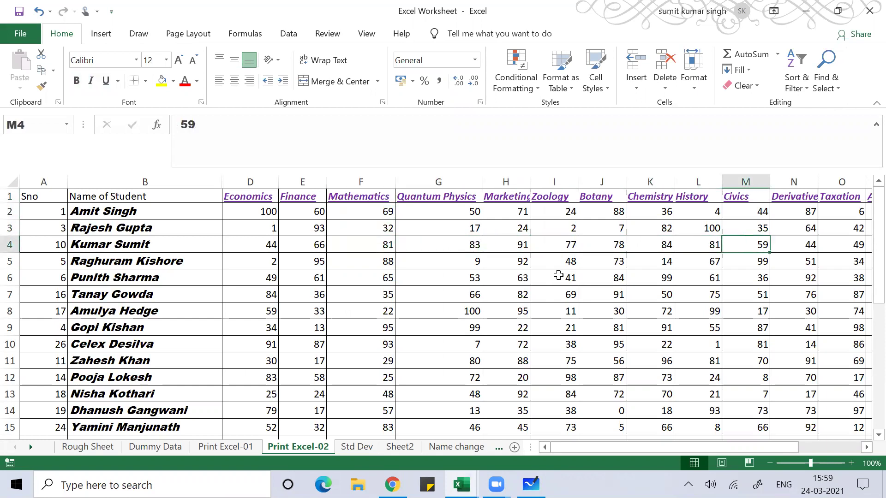
{"action": "key", "text": "Right"}
{"action": "key", "text": "Right"}
{"action": "key", "text": "Right"}
{"action": "key", "text": "Right"}
{"action": "key", "text": "Right"}
{"action": "key", "text": "Right"}
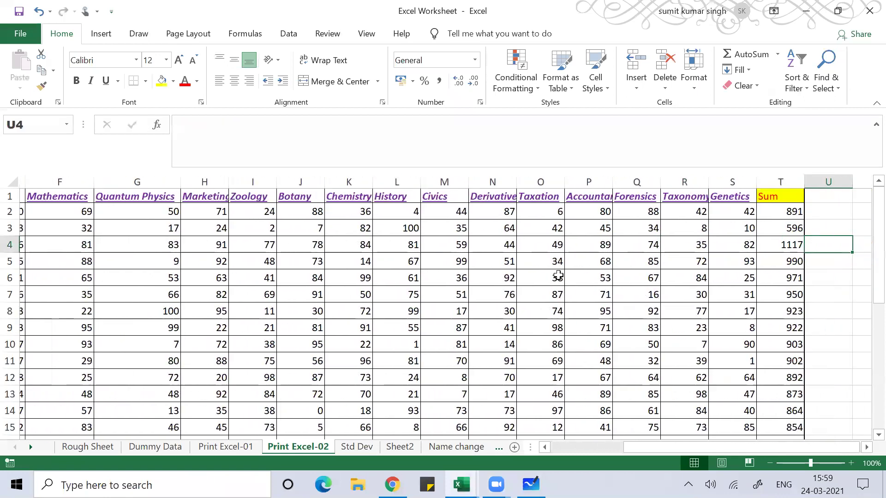
{"action": "key", "text": "Left"}
{"action": "key", "text": "Left"}
{"action": "key", "text": "Left"}
{"action": "key", "text": "Left"}
{"action": "key", "text": "Left"}
{"action": "key", "text": "Left"}
{"action": "key", "text": "Left"}
{"action": "key", "text": "Left"}
{"action": "key", "text": "Left"}
{"action": "key", "text": "Left"}
{"action": "key", "text": "Left"}
{"action": "key", "text": "Left"}
{"action": "key", "text": "Left"}
{"action": "key", "text": "Left"}
{"action": "key", "text": "Left"}
{"action": "key", "text": "Left"}
{"action": "key", "text": "Left"}
{"action": "key", "text": "Left"}
{"action": "key", "text": "Left"}
{"action": "key", "text": "Left"}
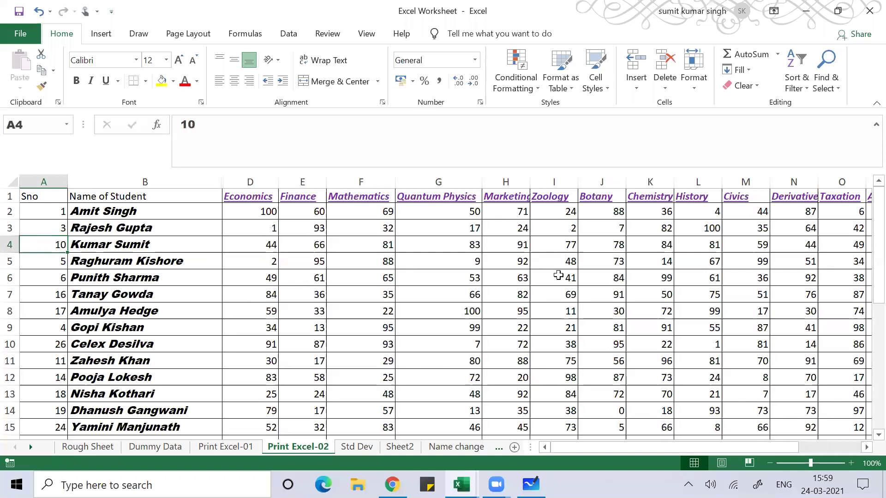
Preview the Print Excel-02 sheet for printing, check how the columns split across every page, and return to the worksheet.
{"action": "key", "text": "ctrl+p"}
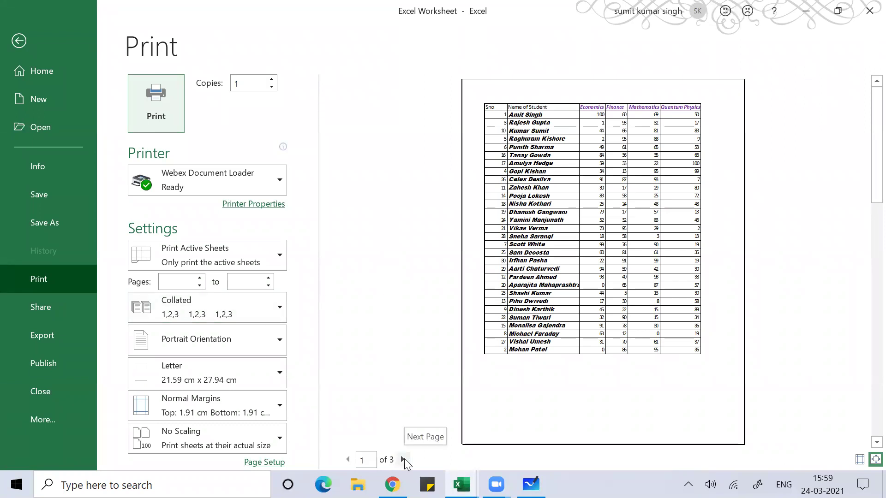
{"action": "left_click", "coordinate": [403, 459]}
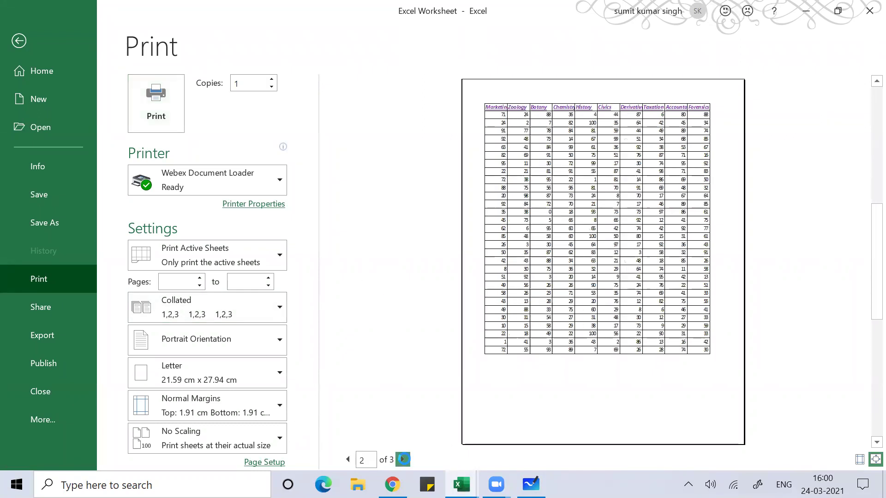
{"action": "left_click", "coordinate": [403, 460]}
{"action": "left_click", "coordinate": [347, 460]}
{"action": "left_click", "coordinate": [348, 460]}
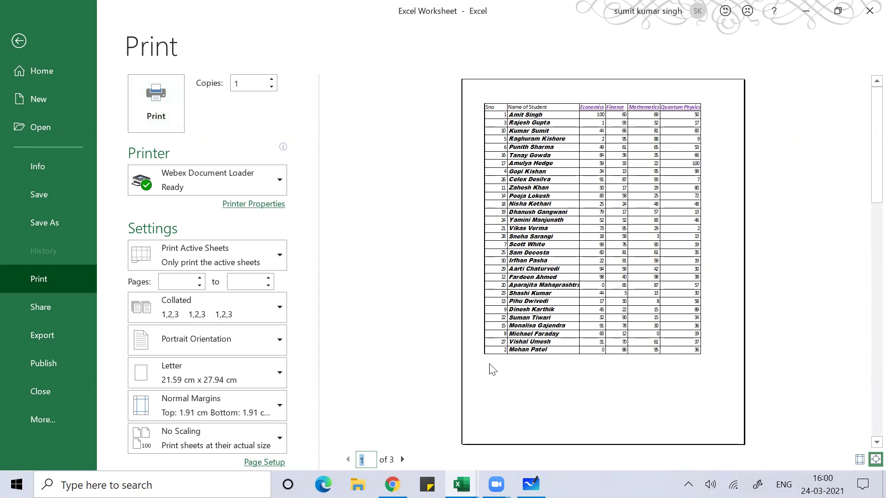
{"action": "left_click", "coordinate": [402, 460]}
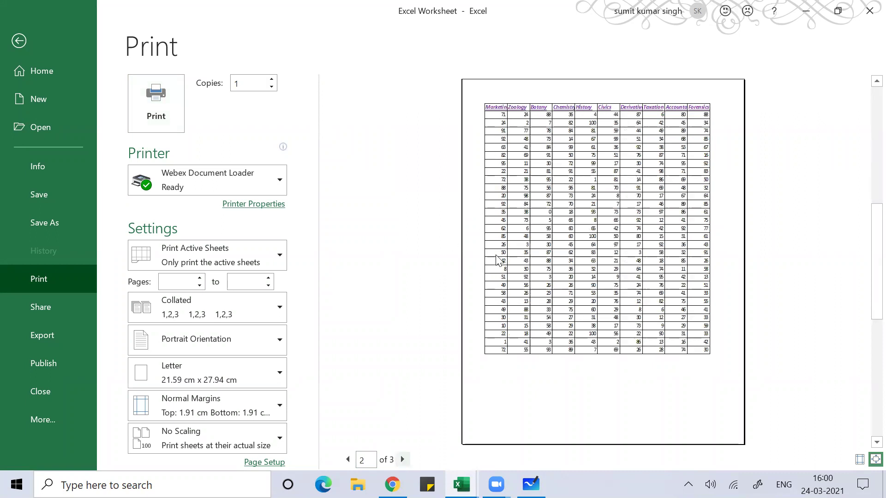
{"action": "left_click", "coordinate": [402, 459]}
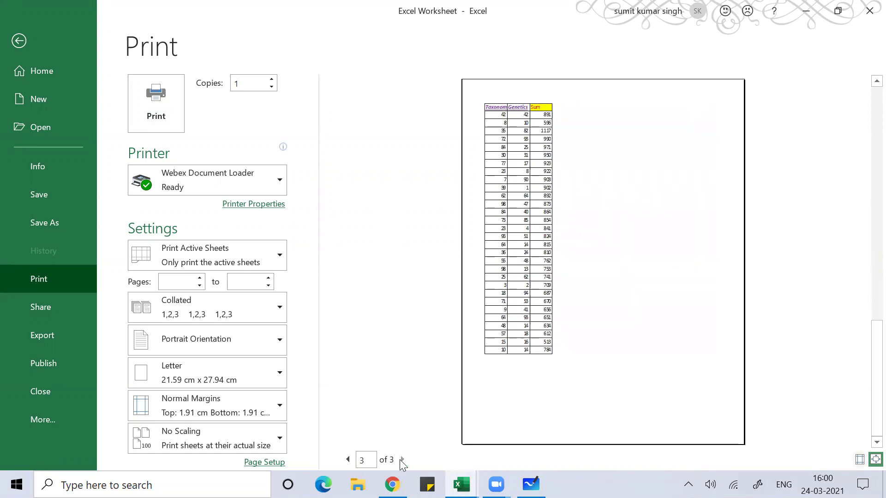
{"action": "key", "text": "Escape"}
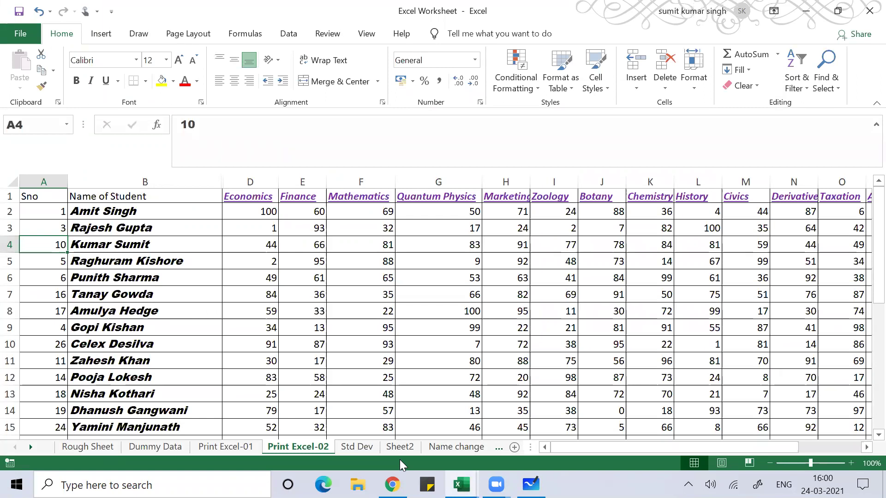
Review the marks table's columns from Zoology to Sum, and return to the Sno and Economics headings in the first row.
{"action": "left_click", "coordinate": [574, 313]}
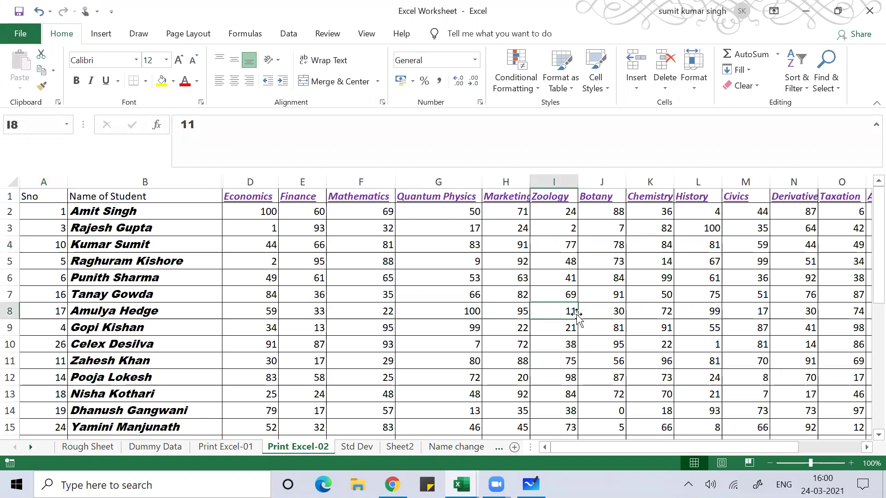
{"action": "key", "text": "Right"}
{"action": "key", "text": "Right"}
{"action": "key", "text": "Right"}
{"action": "key", "text": "Right"}
{"action": "key", "text": "Right"}
{"action": "key", "text": "Right"}
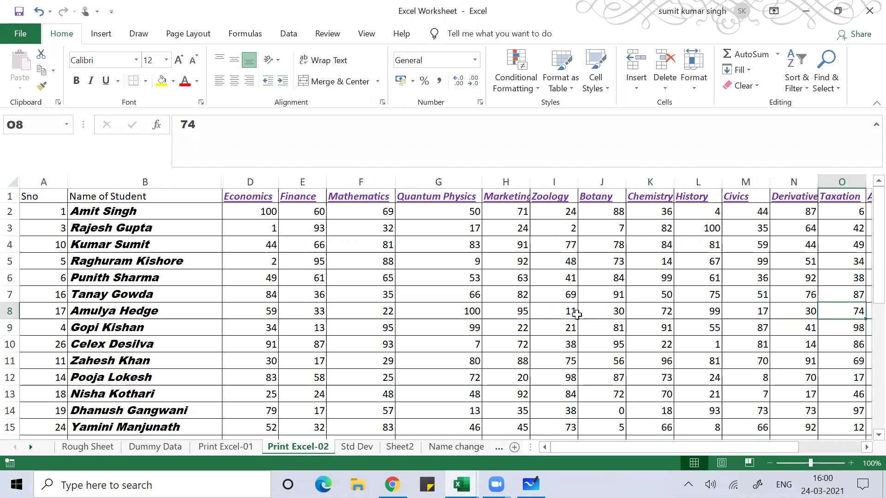
{"action": "key", "text": "Right"}
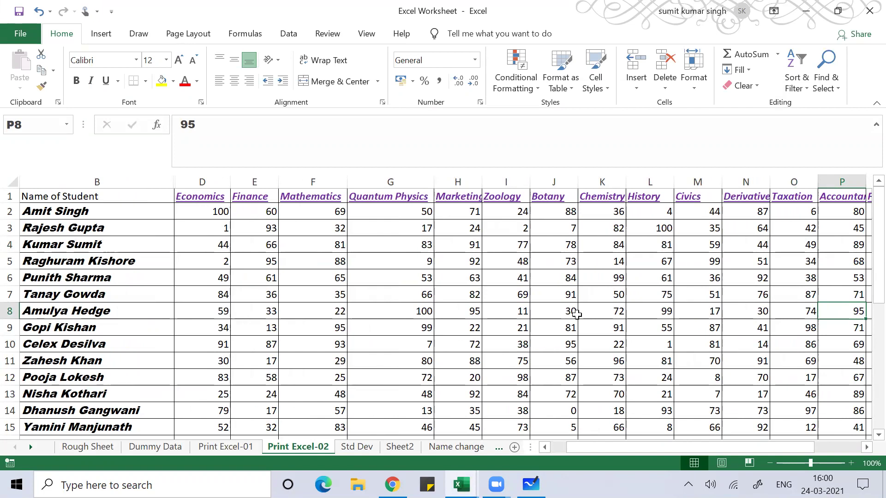
{"action": "key", "text": "Right"}
{"action": "key", "text": "Right"}
{"action": "key", "text": "Right"}
{"action": "key", "text": "Right"}
{"action": "key", "text": "Right"}
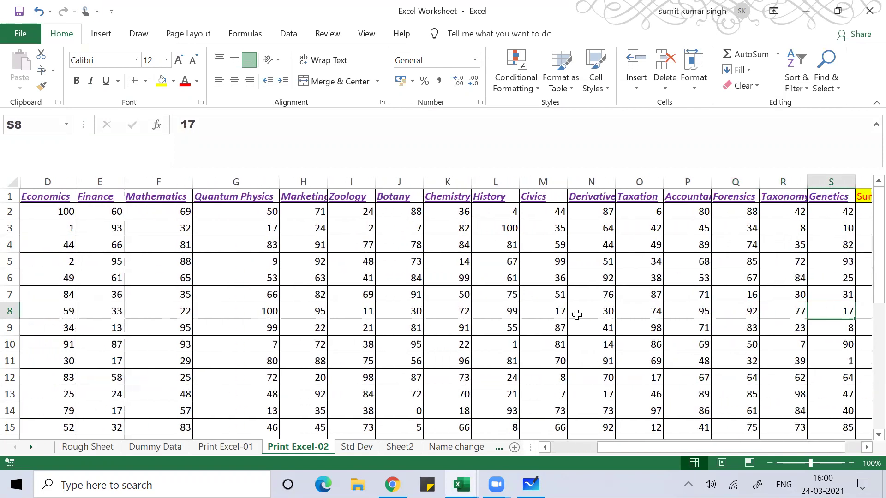
{"action": "key", "text": "Left"}
{"action": "key", "text": "Left"}
{"action": "key", "text": "Left"}
{"action": "key", "text": "Left"}
{"action": "key", "text": "Left"}
{"action": "key", "text": "Left"}
{"action": "key", "text": "Left"}
{"action": "key", "text": "Left"}
{"action": "key", "text": "Left"}
{"action": "key", "text": "Left"}
{"action": "key", "text": "Left"}
{"action": "key", "text": "Left"}
{"action": "key", "text": "Left"}
{"action": "key", "text": "Left"}
{"action": "key", "text": "Left"}
{"action": "key", "text": "Left"}
{"action": "key", "text": "Left"}
{"action": "key", "text": "Left"}
{"action": "key", "text": "Left"}
{"action": "key", "text": "Left"}
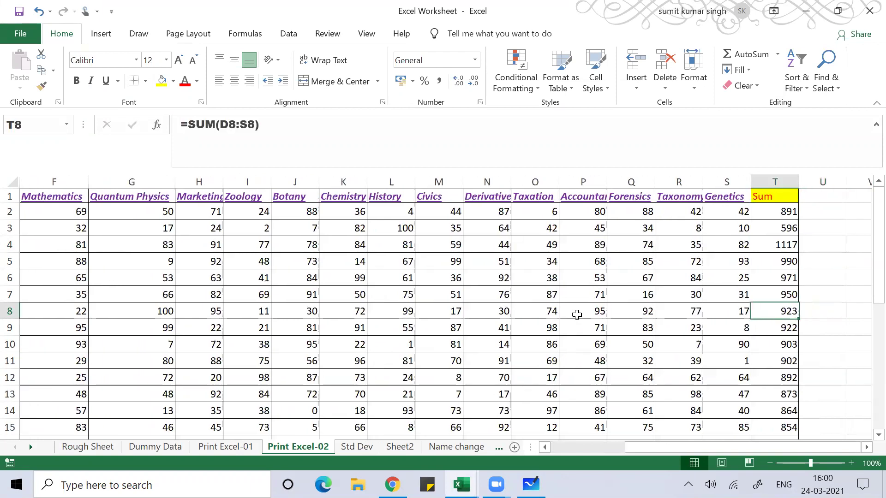
{"action": "key", "text": "Up"}
{"action": "key", "text": "Up"}
{"action": "key", "text": "Up"}
{"action": "key", "text": "Up"}
{"action": "key", "text": "Up"}
{"action": "key", "text": "Up"}
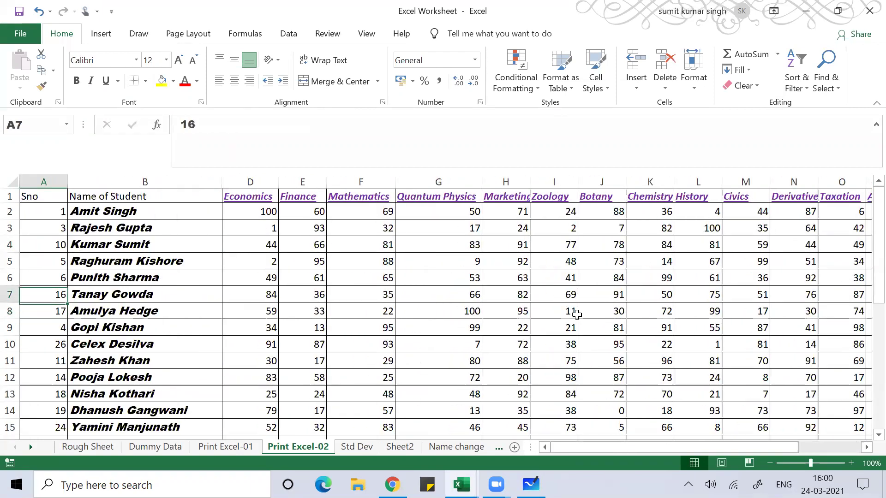
{"action": "key", "text": "Up"}
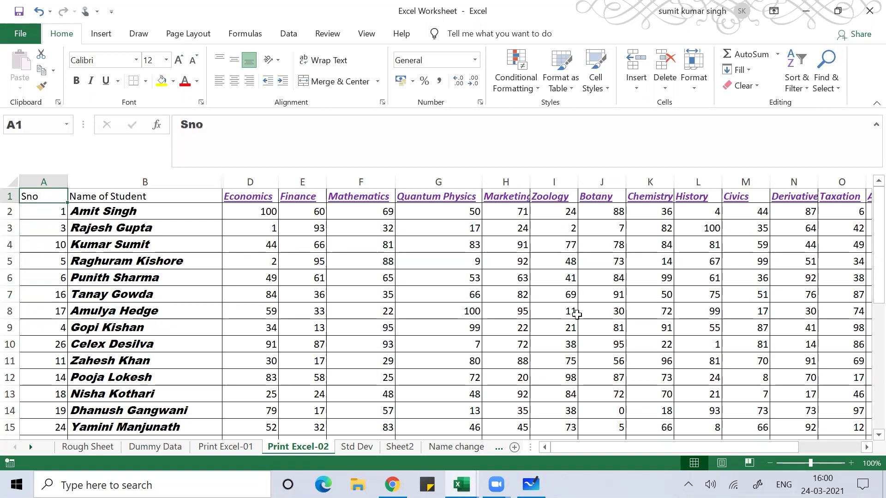
{"action": "key", "text": "Right"}
{"action": "key", "text": "Right"}
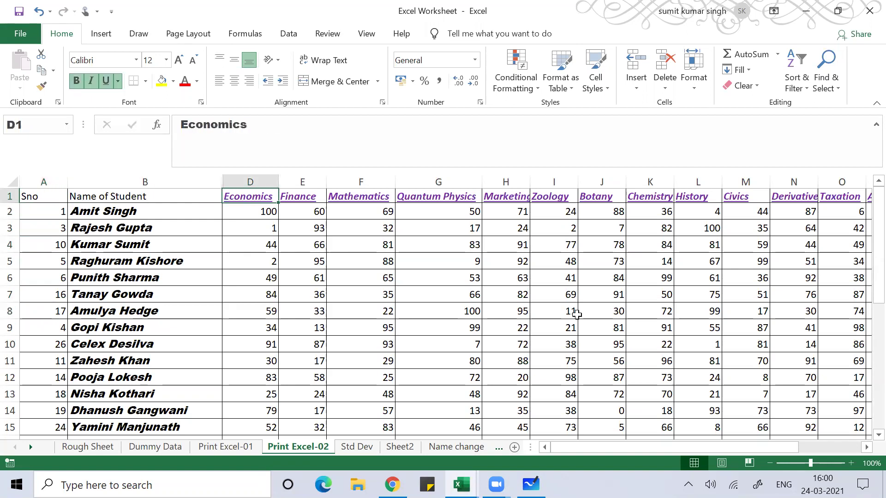
Enlarge the view of the Print Excel-02 sheet to 140%.
{"action": "left_click", "coordinate": [851, 459]}
{"action": "left_click", "coordinate": [852, 458]}
{"action": "left_click", "coordinate": [852, 458]}
{"action": "left_click", "coordinate": [852, 459]}
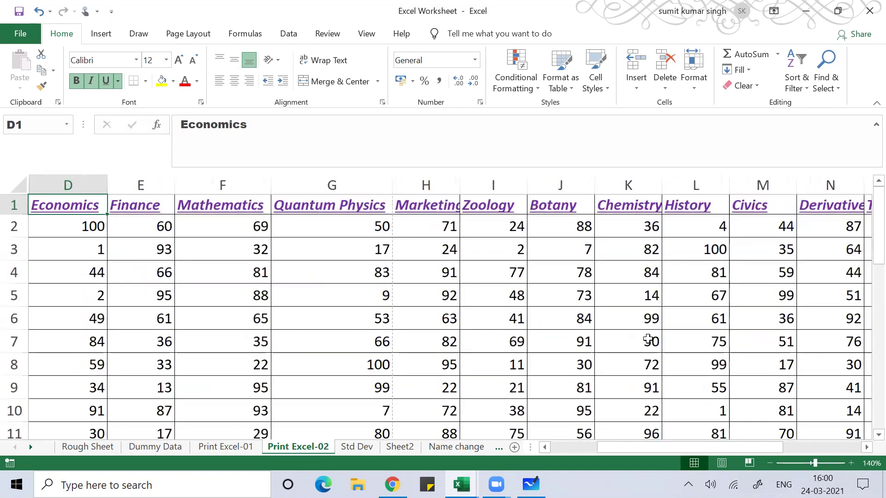
Open the Print Excel-01 sheet and examine the upper part of the invoice up to the Service Invoice title.
{"action": "left_click", "coordinate": [233, 447]}
{"action": "left_click", "coordinate": [410, 321]}
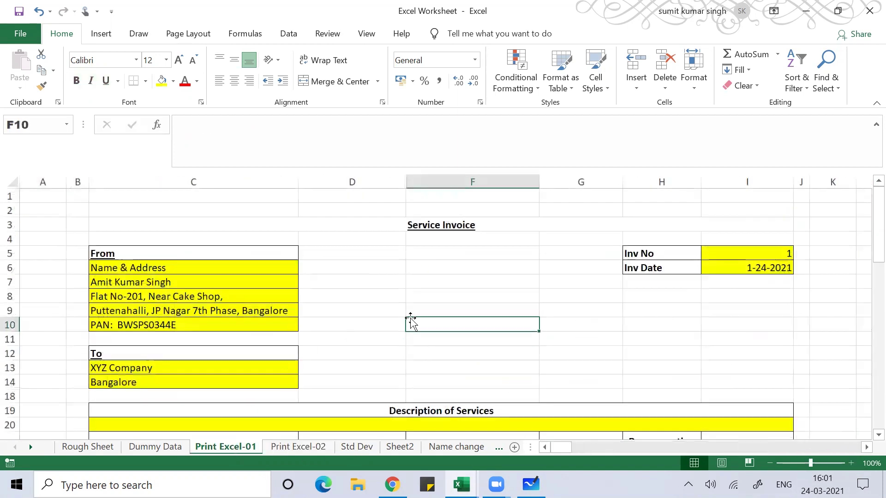
{"action": "left_click", "coordinate": [358, 269]}
{"action": "key", "text": "Down"}
{"action": "key", "text": "Down"}
{"action": "key", "text": "Up"}
{"action": "key", "text": "Up"}
{"action": "key", "text": "Up"}
{"action": "key", "text": "Up"}
{"action": "key", "text": "Up"}
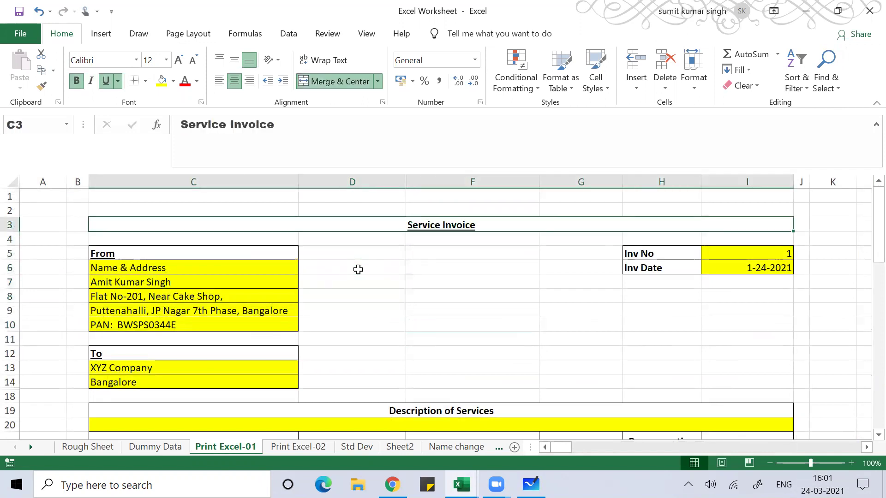
Examine the service invoice from its address blocks down through the rows of the Description of Services table.
{"action": "key", "text": "Down"}
{"action": "key", "text": "Down"}
{"action": "key", "text": "Down"}
{"action": "key", "text": "Down"}
{"action": "key", "text": "Down"}
{"action": "key", "text": "Down"}
{"action": "key", "text": "Down"}
{"action": "key", "text": "Down"}
{"action": "key", "text": "Down"}
{"action": "key", "text": "Down"}
{"action": "key", "text": "Down"}
{"action": "key", "text": "Down"}
{"action": "key", "text": "Down"}
{"action": "key", "text": "Down"}
{"action": "key", "text": "Down"}
{"action": "key", "text": "Down"}
{"action": "key", "text": "Down"}
{"action": "key", "text": "Down"}
{"action": "key", "text": "Down"}
{"action": "key", "text": "Down"}
{"action": "key", "text": "Up"}
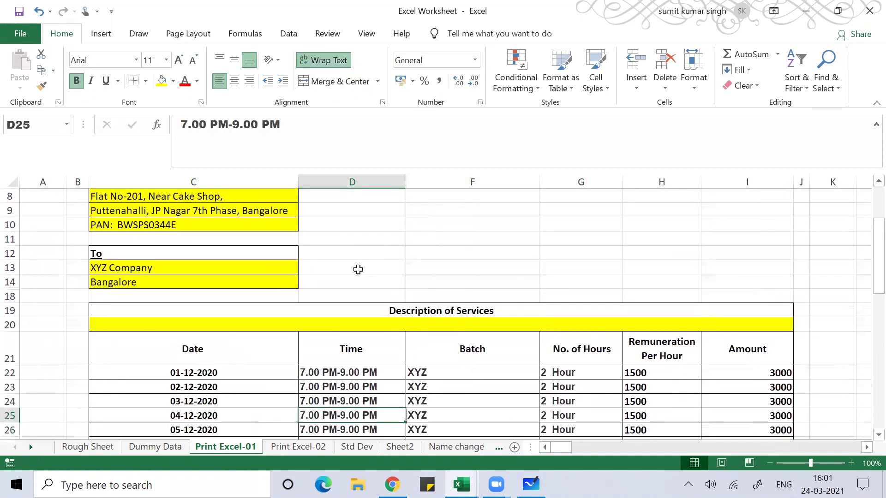
{"action": "key", "text": "Up"}
{"action": "key", "text": "Up"}
{"action": "key", "text": "Up"}
{"action": "key", "text": "Up"}
{"action": "key", "text": "Up"}
{"action": "key", "text": "Up"}
{"action": "key", "text": "Up"}
{"action": "key", "text": "Up"}
{"action": "key", "text": "Up"}
{"action": "key", "text": "Down"}
{"action": "key", "text": "Down"}
{"action": "key", "text": "Down"}
{"action": "key", "text": "Down"}
{"action": "key", "text": "Down"}
{"action": "key", "text": "Down"}
{"action": "key", "text": "Down"}
{"action": "key", "text": "Down"}
{"action": "key", "text": "Down"}
{"action": "key", "text": "Down"}
{"action": "key", "text": "Down"}
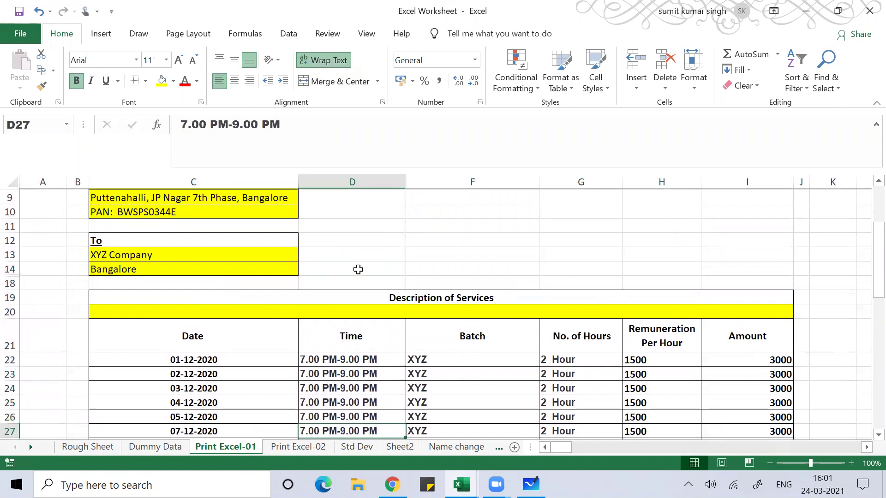
Examine the remaining service rows of the invoice down through the Total row to the bank account details and signature.
{"action": "key", "text": "Down"}
{"action": "key", "text": "Down"}
{"action": "key", "text": "Down"}
{"action": "key", "text": "Down"}
{"action": "key", "text": "Down"}
{"action": "key", "text": "Down"}
{"action": "key", "text": "Down"}
{"action": "key", "text": "Down"}
{"action": "key", "text": "Down"}
{"action": "key", "text": "Down"}
{"action": "key", "text": "Down"}
{"action": "key", "text": "Down"}
{"action": "key", "text": "Down"}
{"action": "key", "text": "Down"}
{"action": "key", "text": "Down"}
{"action": "key", "text": "Down"}
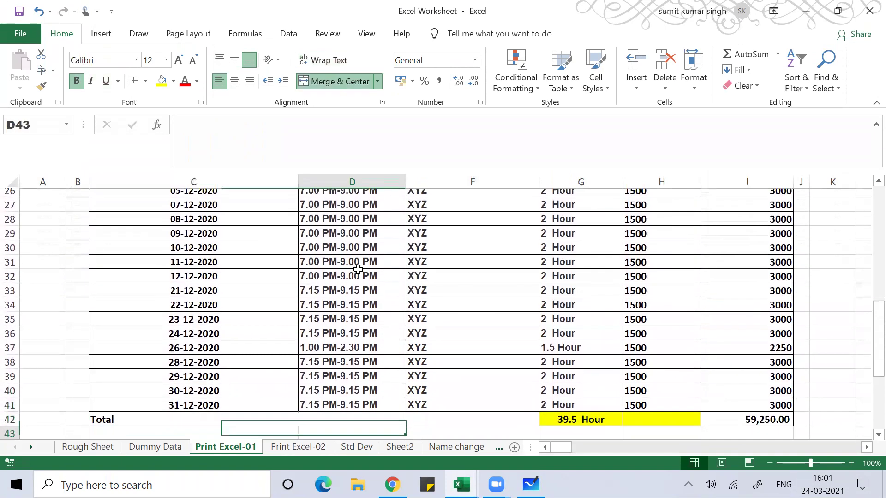
{"action": "key", "text": "Down"}
{"action": "key", "text": "Down"}
{"action": "key", "text": "Down"}
{"action": "key", "text": "Down"}
{"action": "key", "text": "Down"}
{"action": "key", "text": "Down"}
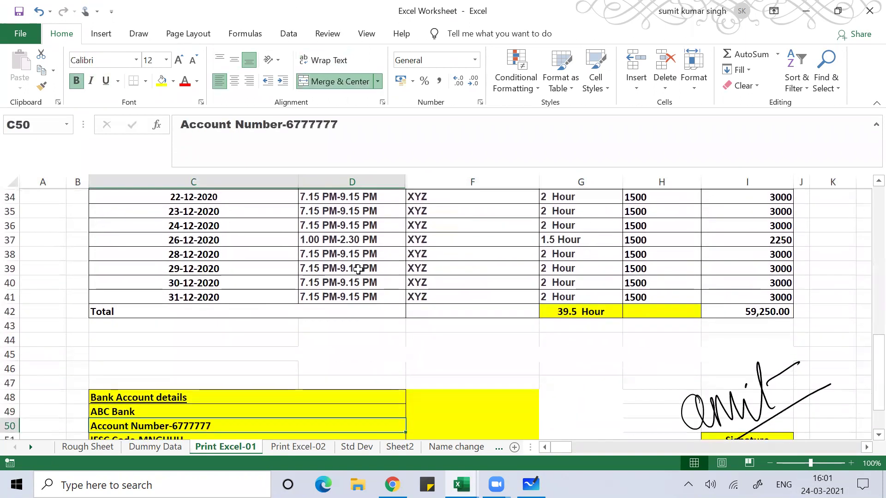
{"action": "key", "text": "Down"}
Review the invoice upward from the bank account details through the Total row to the 08-12-2020 service row.
{"action": "key", "text": "Up"}
{"action": "key", "text": "Up"}
{"action": "key", "text": "Up"}
{"action": "key", "text": "Up"}
{"action": "key", "text": "Up"}
{"action": "key", "text": "Up"}
{"action": "key", "text": "Up"}
{"action": "key", "text": "Up"}
{"action": "key", "text": "Up"}
{"action": "key", "text": "Up"}
{"action": "key", "text": "Up"}
{"action": "key", "text": "Up"}
{"action": "key", "text": "Up"}
{"action": "key", "text": "Up"}
{"action": "key", "text": "Up"}
{"action": "key", "text": "Up"}
{"action": "key", "text": "Up"}
{"action": "key", "text": "Up"}
{"action": "key", "text": "Up"}
{"action": "key", "text": "Up"}
{"action": "key", "text": "Up"}
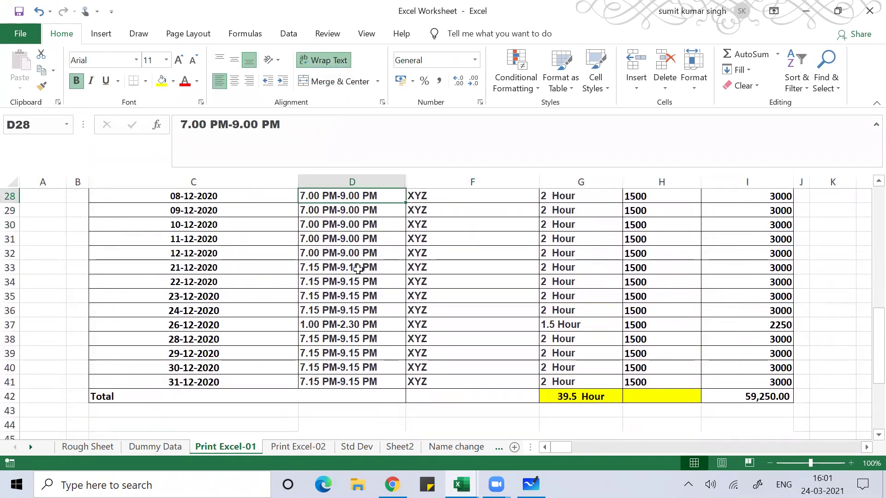
Preview the invoice's printout and examine how its content splits across all four pages, comparing pages 2 to 4, and return to the sheet.
{"action": "key", "text": "ctrl+p"}
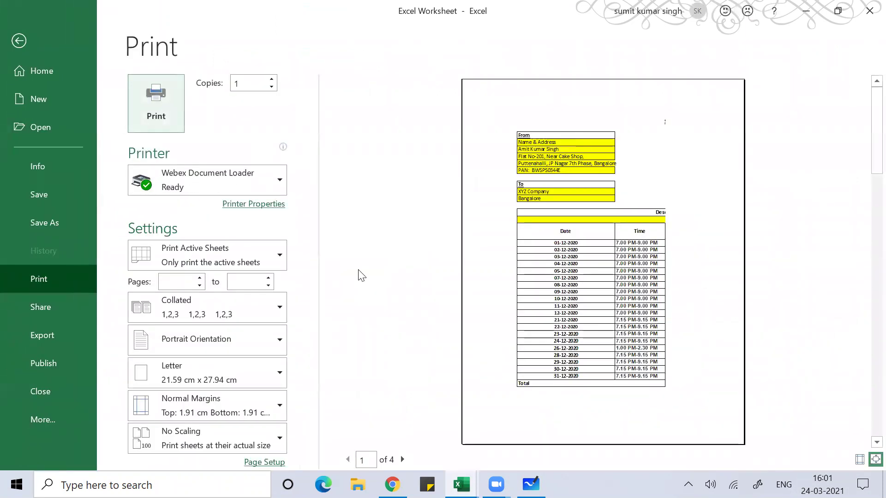
{"action": "left_click", "coordinate": [408, 458]}
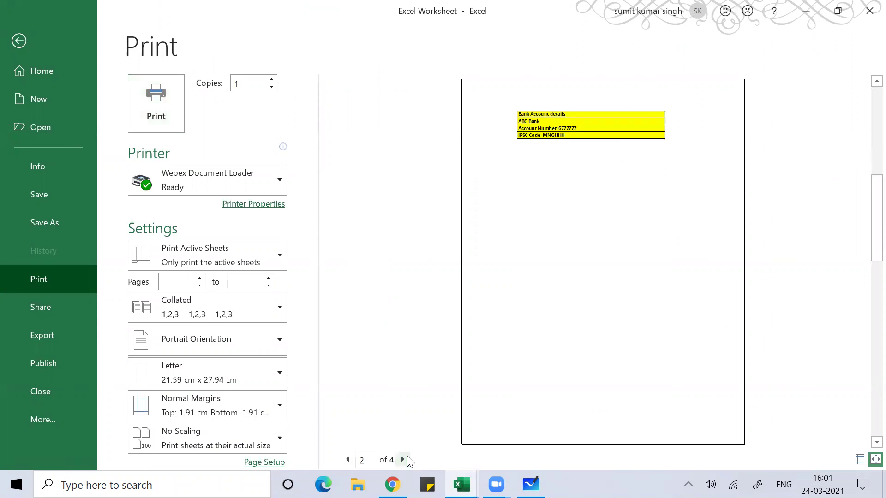
{"action": "left_click", "coordinate": [402, 460]}
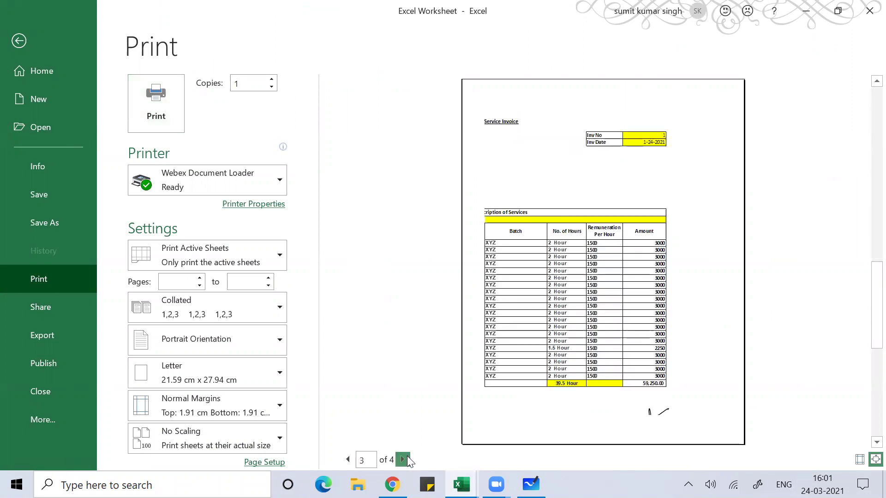
{"action": "left_click", "coordinate": [408, 458]}
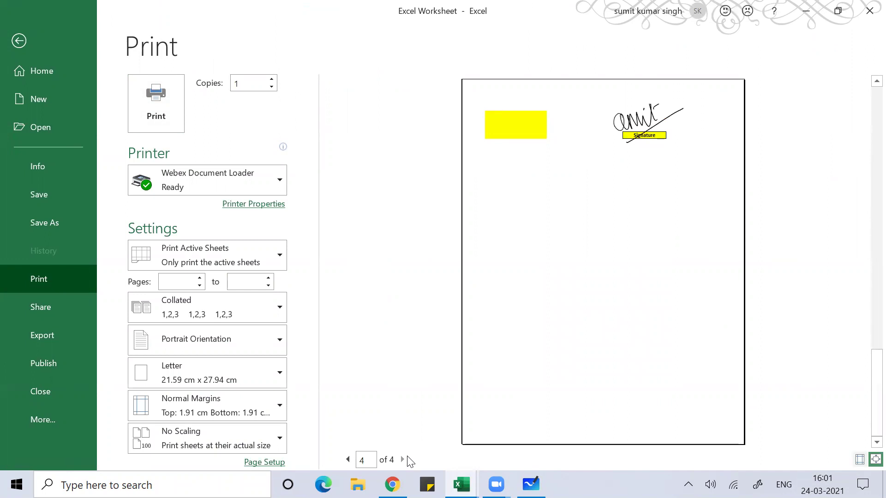
{"action": "left_click", "coordinate": [348, 459]}
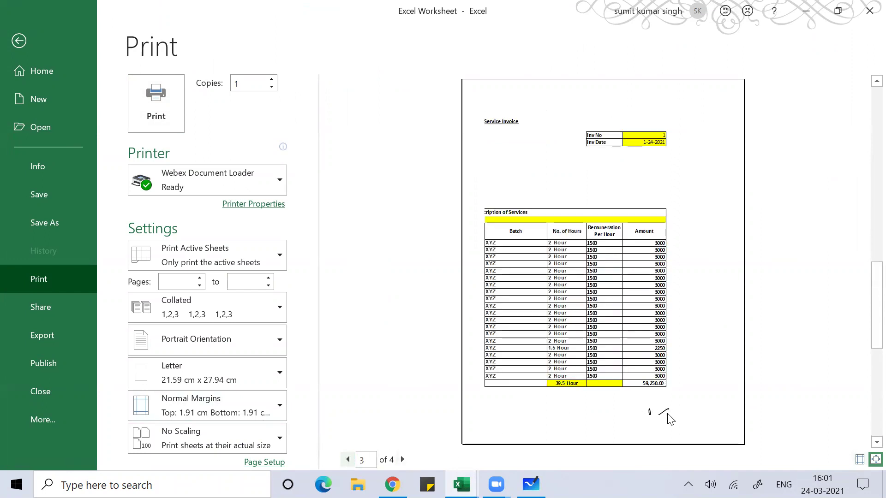
{"action": "left_click", "coordinate": [402, 460]}
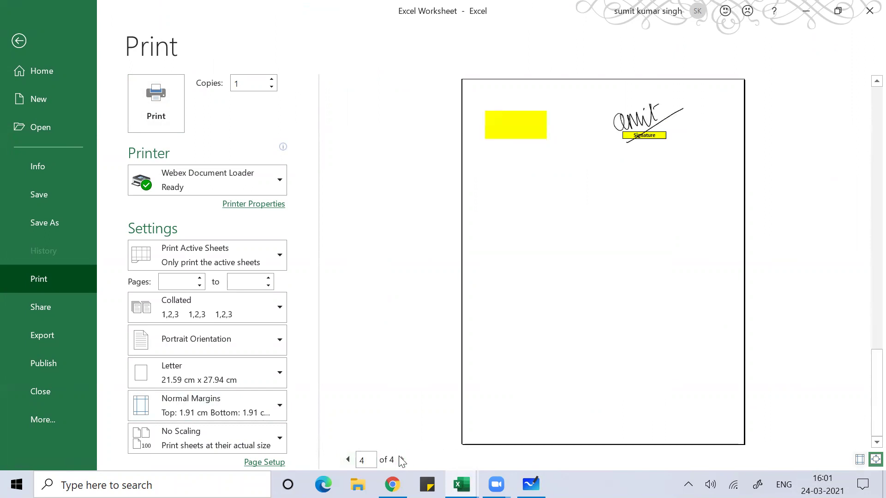
{"action": "left_click", "coordinate": [348, 460]}
{"action": "left_click", "coordinate": [347, 460]}
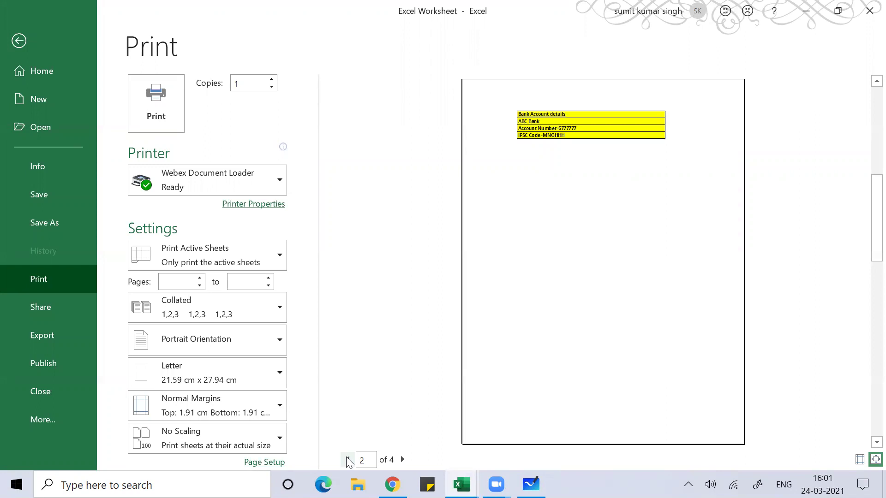
{"action": "key", "text": "Escape"}
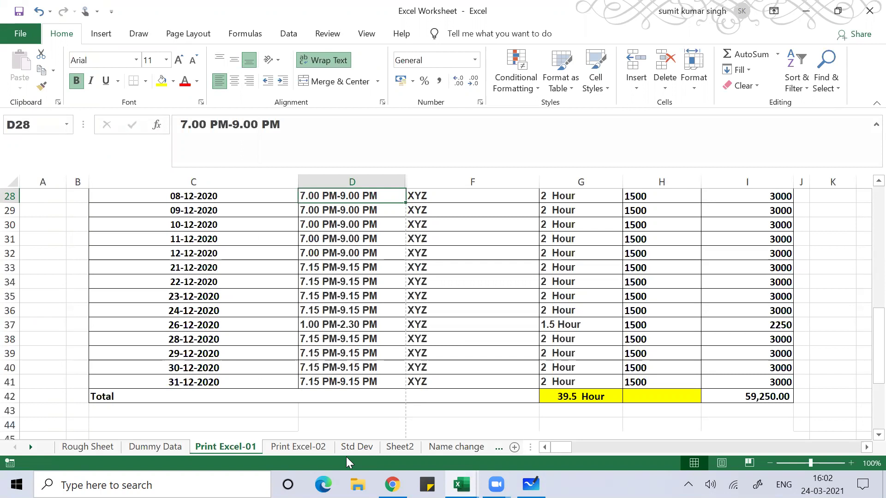
Examine the file formats available for saving the workbook to the Desktop, including PDF, and cancel without saving.
{"action": "key", "text": "alt+f"}
{"action": "key", "text": "a"}
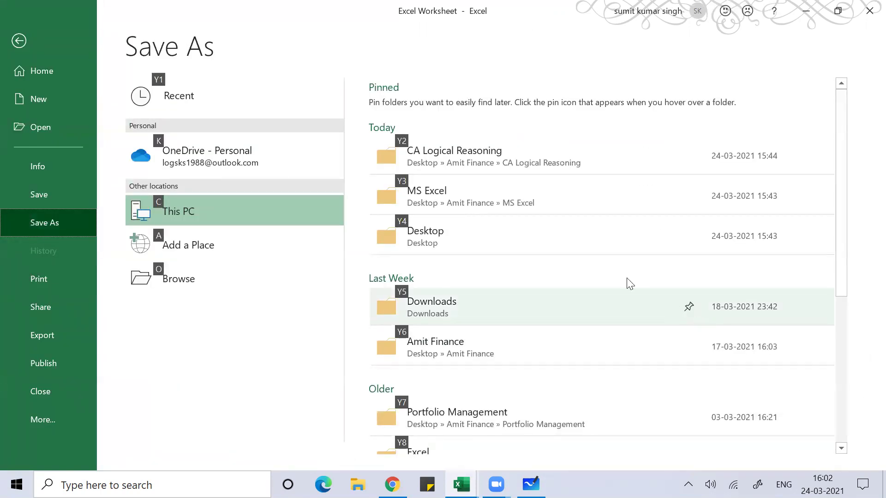
{"action": "left_click", "coordinate": [485, 224]}
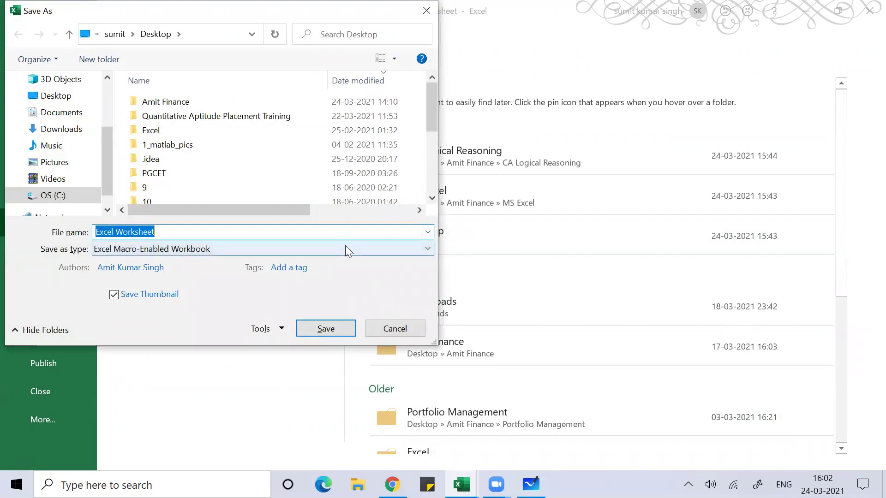
{"action": "left_click", "coordinate": [346, 247]}
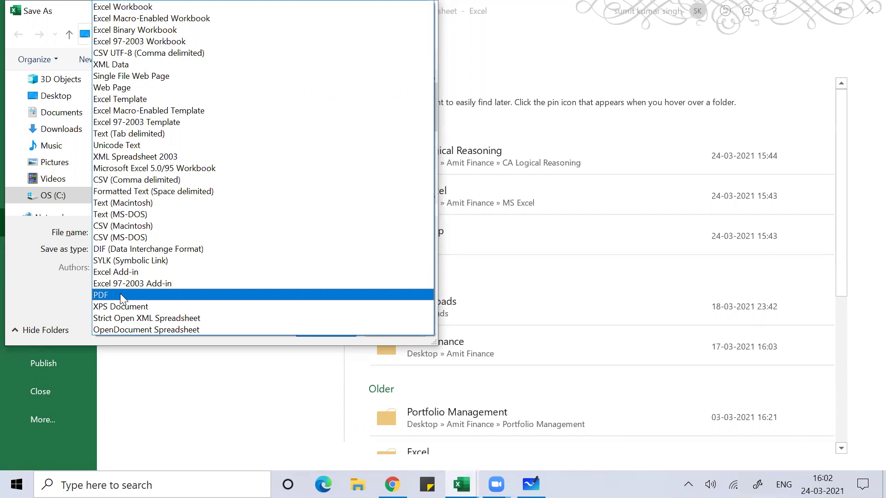
{"action": "key", "text": "Escape"}
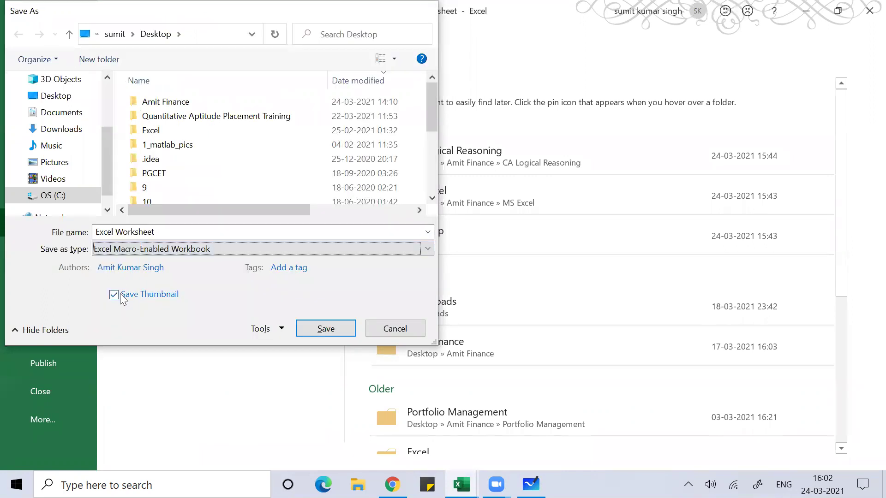
{"action": "key", "text": "Escape"}
{"action": "key", "text": "Escape"}
Review the service table up to its column headings and Description of Services title, ending on the first date cell C22.
{"action": "key", "text": "Up"}
{"action": "key", "text": "Up"}
{"action": "key", "text": "Up"}
{"action": "key", "text": "Up"}
{"action": "key", "text": "Up"}
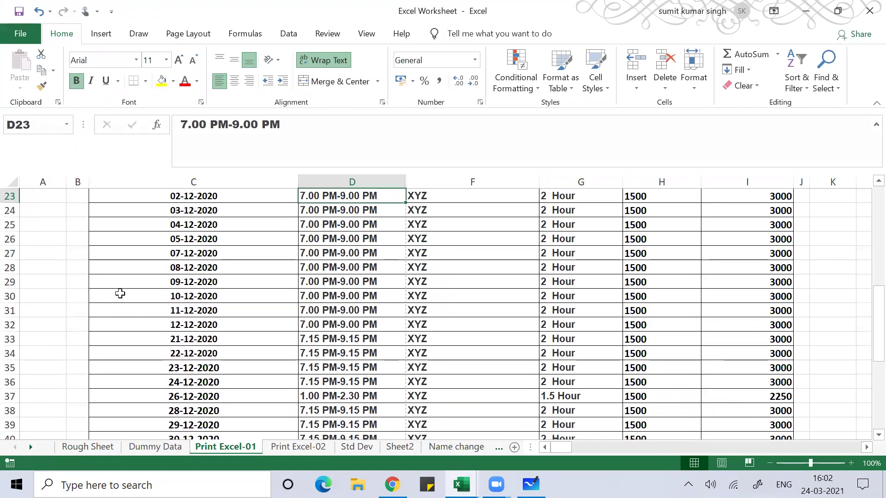
{"action": "key", "text": "Up"}
{"action": "key", "text": "Up"}
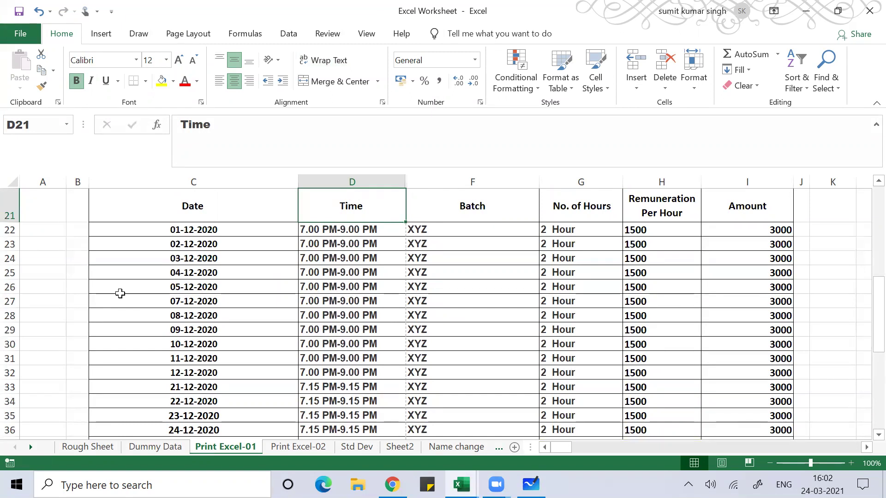
{"action": "key", "text": "Up"}
{"action": "key", "text": "Up"}
{"action": "key", "text": "Up"}
{"action": "key", "text": "Down"}
{"action": "key", "text": "Down"}
{"action": "key", "text": "Up"}
{"action": "key", "text": "Down"}
{"action": "key", "text": "Down"}
{"action": "key", "text": "Down"}
{"action": "key", "text": "Left"}
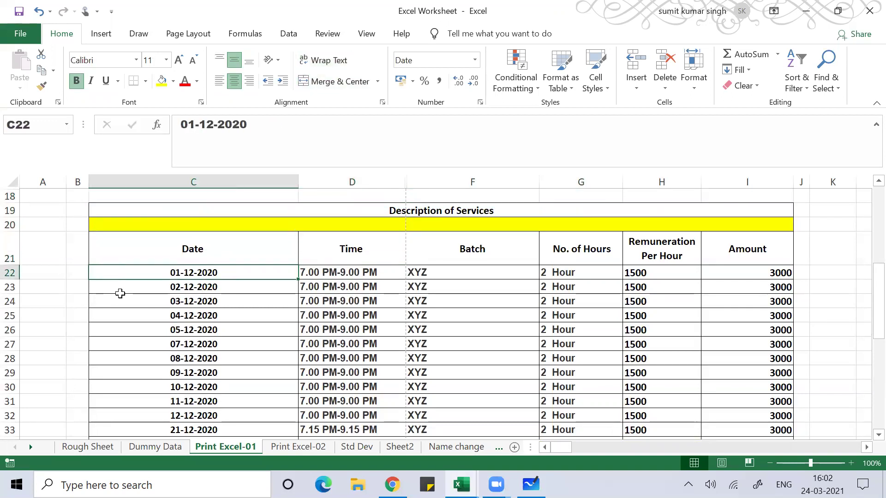
{"action": "key", "text": "shift+Right"}
{"action": "key", "text": "ctrl+shift+Down"}
{"action": "key", "text": "Left"}
{"action": "key", "text": "Right"}
{"action": "key", "text": "ctrl+shift+Down"}
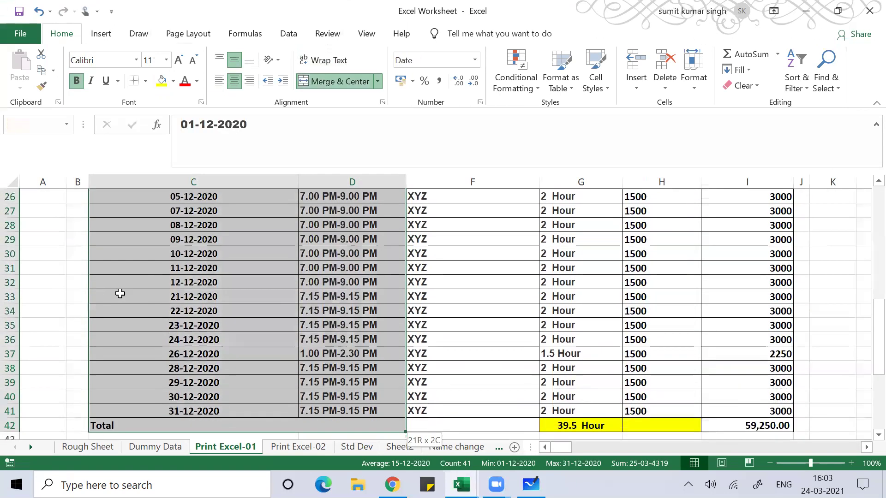
{"action": "key", "text": "shift+Left"}
{"action": "key", "text": "shift+Right"}
{"action": "key", "text": "shift+Right"}
{"action": "key", "text": "shift+Left"}
{"action": "key", "text": "shift+Left"}
{"action": "key", "text": "shift+Right"}
{"action": "key", "text": "ctrl+shift+Up"}
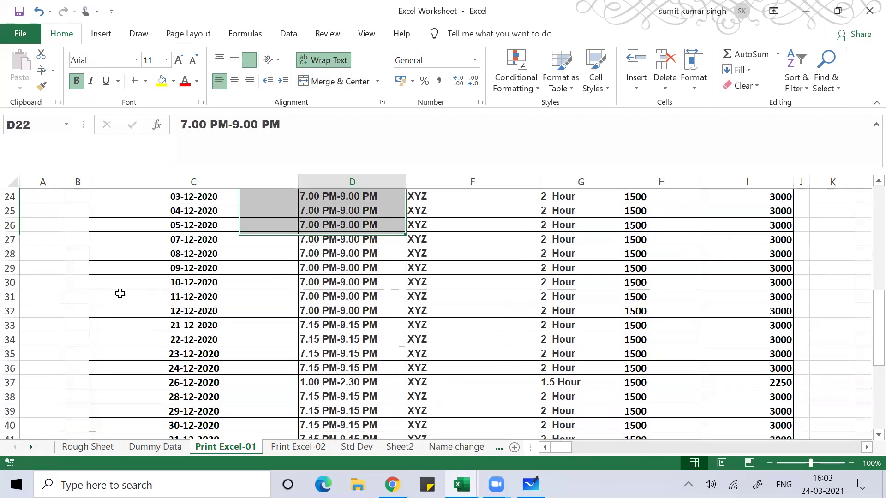
{"action": "key", "text": "shift+Left"}
{"action": "key", "text": "Up"}
{"action": "key", "text": "Down"}
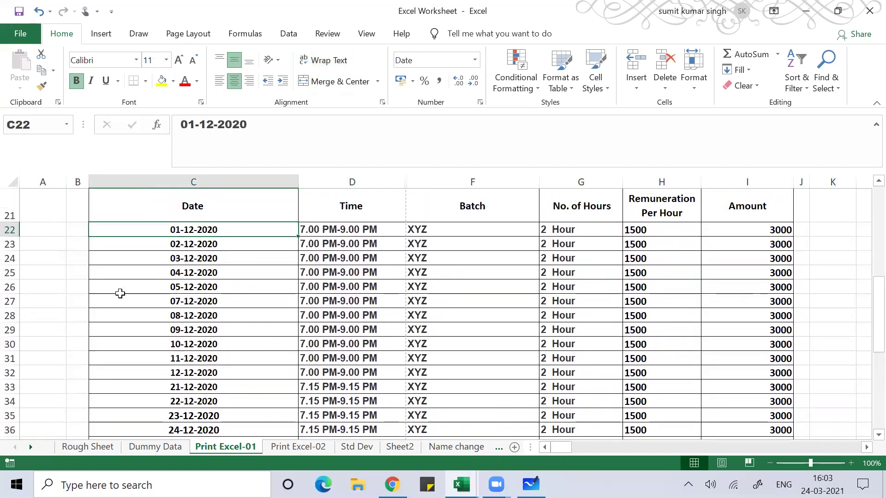
Clear all dates from C22:C41 in the Date column, leaving the Total row out of the selection.
{"action": "key", "text": "shift+Down"}
{"action": "key", "text": "shift+Down"}
{"action": "key", "text": "shift+Down"}
{"action": "key", "text": "shift+Down"}
{"action": "key", "text": "shift+Down"}
{"action": "key", "text": "shift+Down"}
{"action": "key", "text": "shift+Down"}
{"action": "key", "text": "shift+Down"}
{"action": "key", "text": "shift+Down"}
{"action": "key", "text": "shift+Down"}
{"action": "key", "text": "shift+Down"}
{"action": "key", "text": "shift+Down"}
{"action": "key", "text": "shift+Down"}
{"action": "key", "text": "shift+Down"}
{"action": "key", "text": "shift+Down"}
{"action": "key", "text": "shift+Down"}
{"action": "key", "text": "shift+Down"}
{"action": "key", "text": "shift+Down"}
{"action": "key", "text": "shift+Down"}
{"action": "key", "text": "shift+Down"}
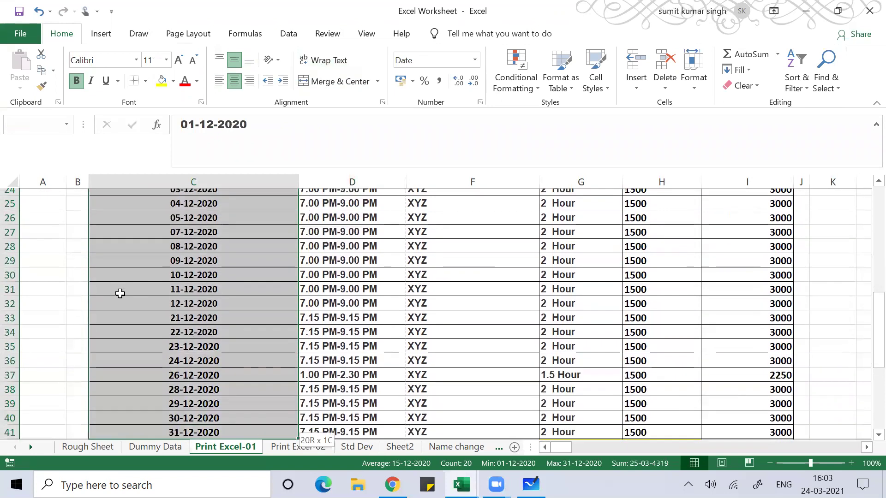
{"action": "key", "text": "shift+Right"}
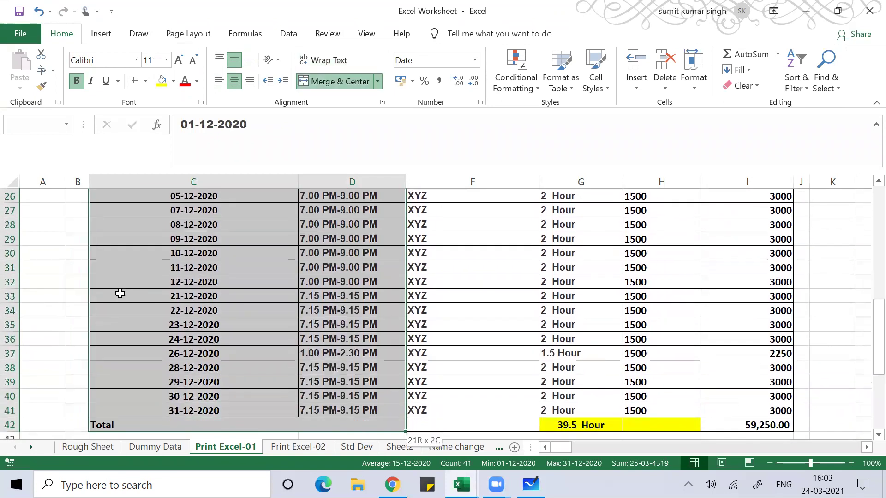
{"action": "key", "text": "shift+Up"}
{"action": "key", "text": "shift+Left"}
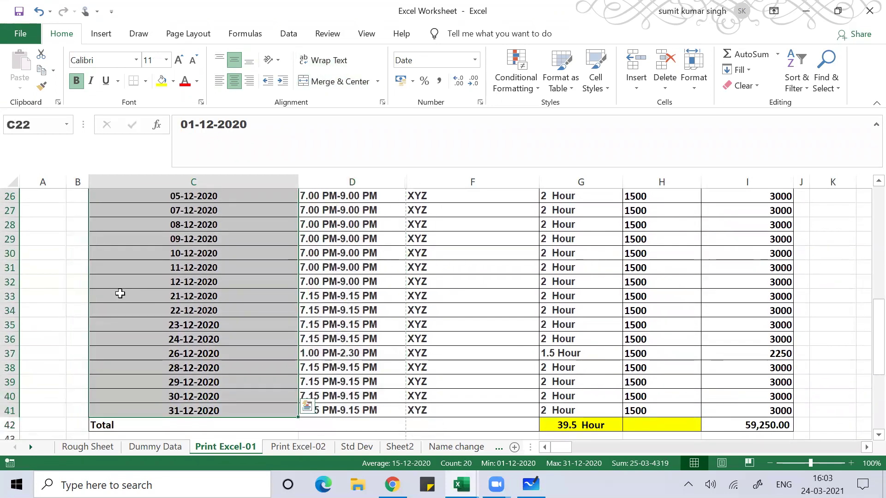
{"action": "key", "text": "Delete"}
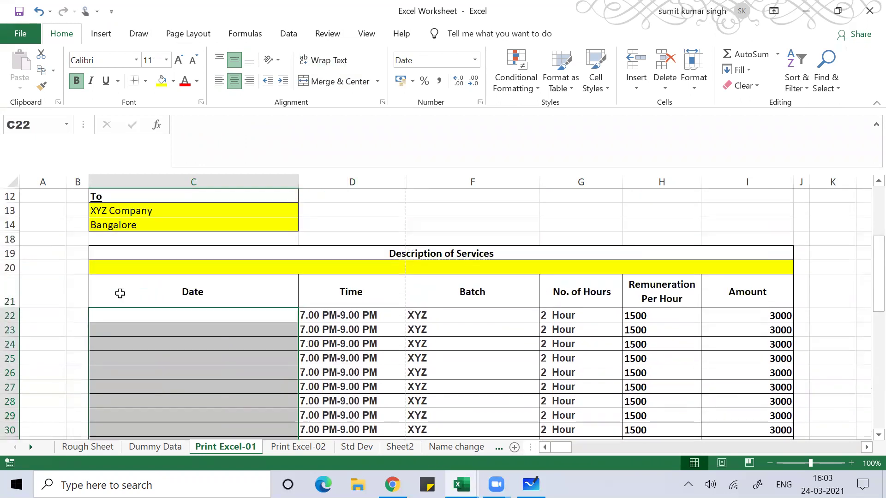
{"action": "key", "text": "Down"}
{"action": "key", "text": "Up"}
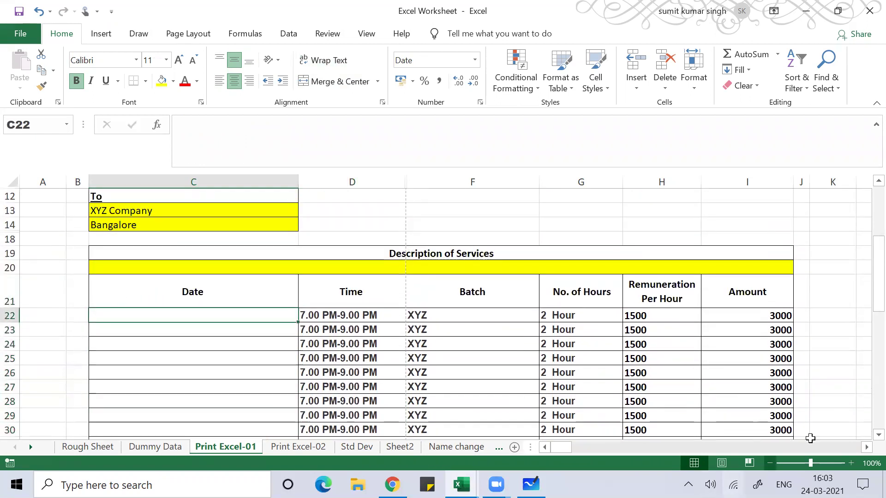
Enter the formula =date(2021,03,24) in C22, the first cell of the Date column.
{"action": "left_click", "coordinate": [852, 463]}
{"action": "left_click", "coordinate": [851, 464]}
{"action": "left_click", "coordinate": [850, 463]}
{"action": "left_click", "coordinate": [850, 463]}
{"action": "key", "text": "Left"}
{"action": "key", "text": "Left"}
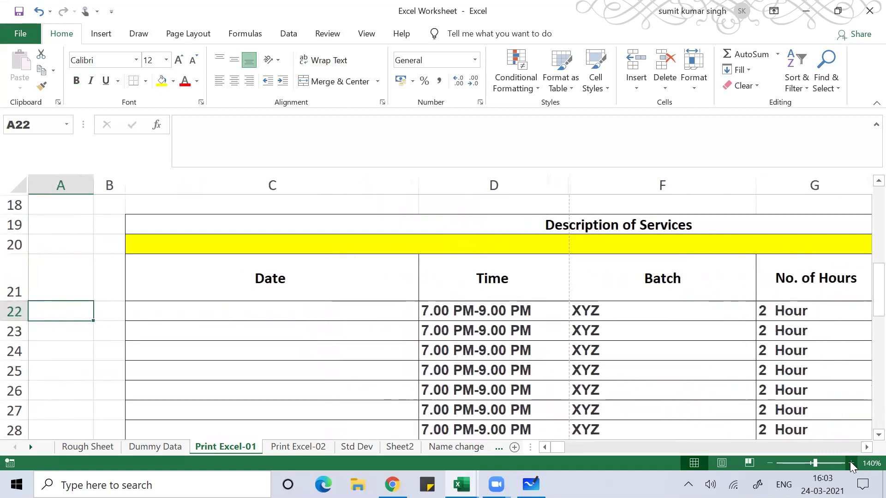
{"action": "key", "text": "Right"}
{"action": "key", "text": "Right"}
{"action": "type", "text": "="}
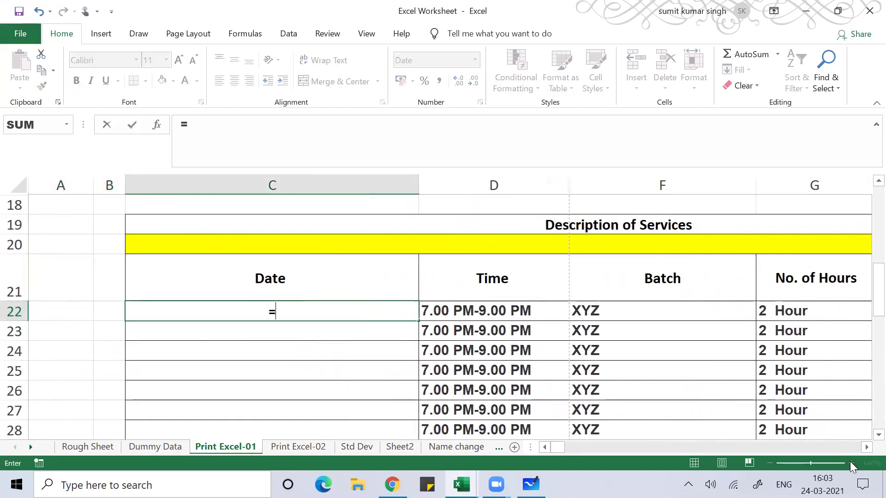
{"action": "type", "text": "date("}
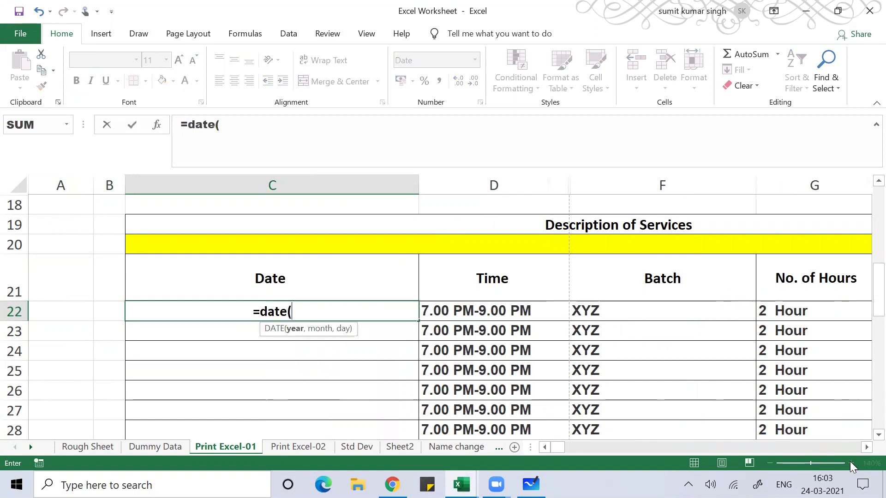
{"action": "type", "text": "20"}
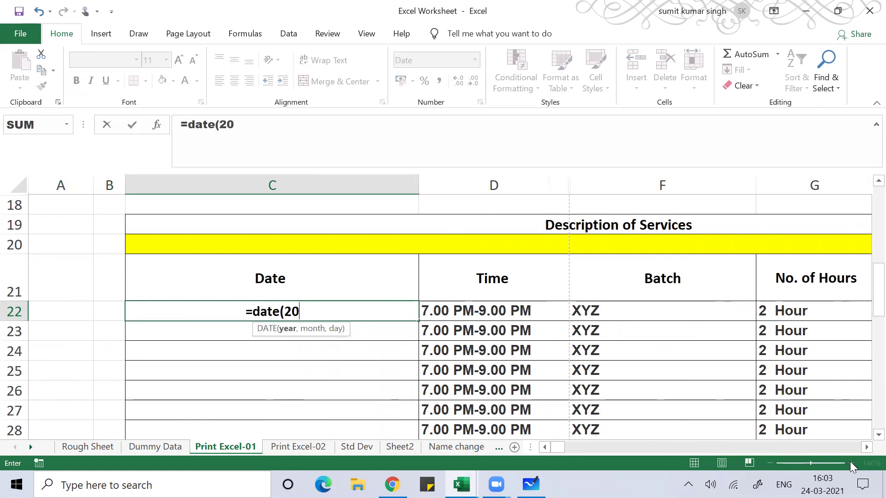
{"action": "type", "text": "21,"}
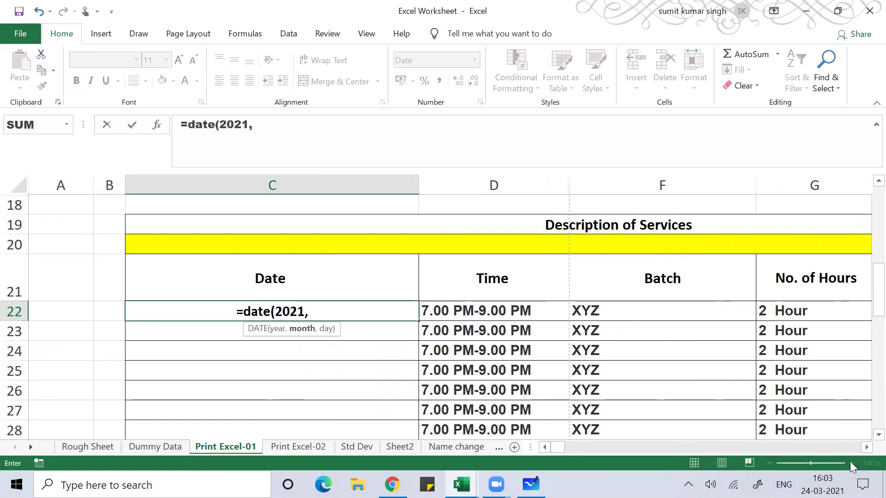
{"action": "type", "text": "03,"}
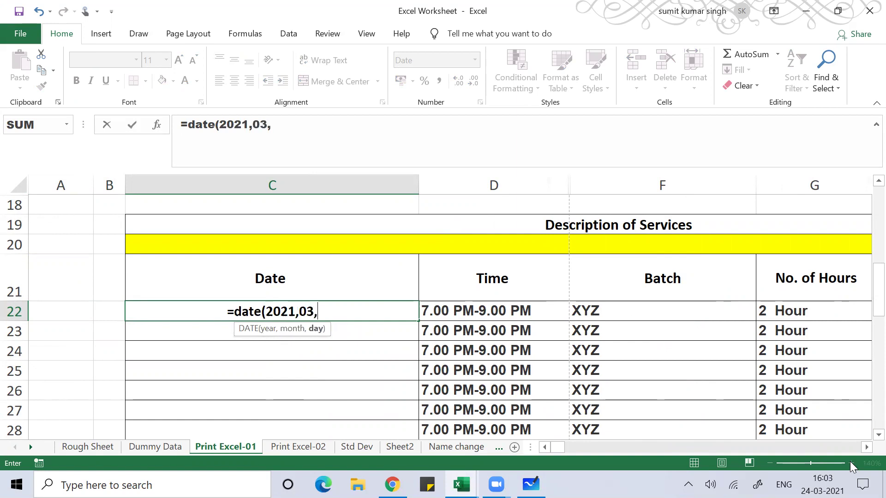
{"action": "type", "text": "24)"}
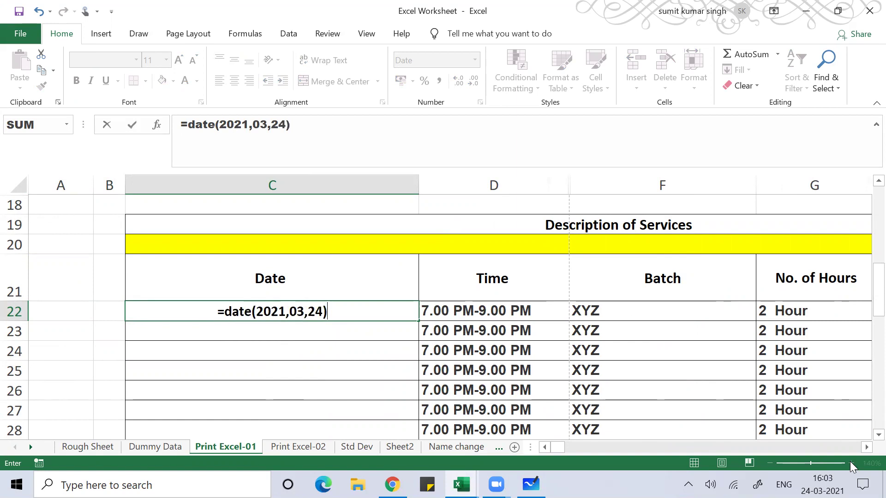
{"action": "key", "text": "Return"}
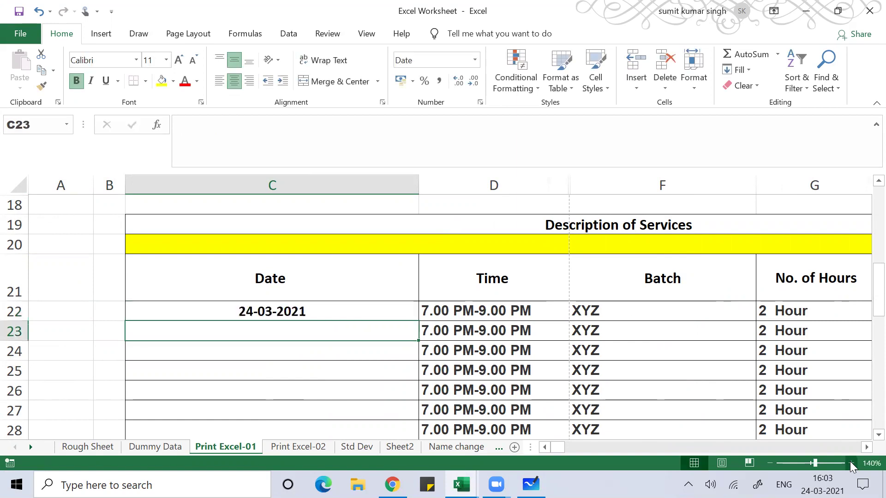
Try the formula =today() in C23 and clear the cell again.
{"action": "type", "text": "="}
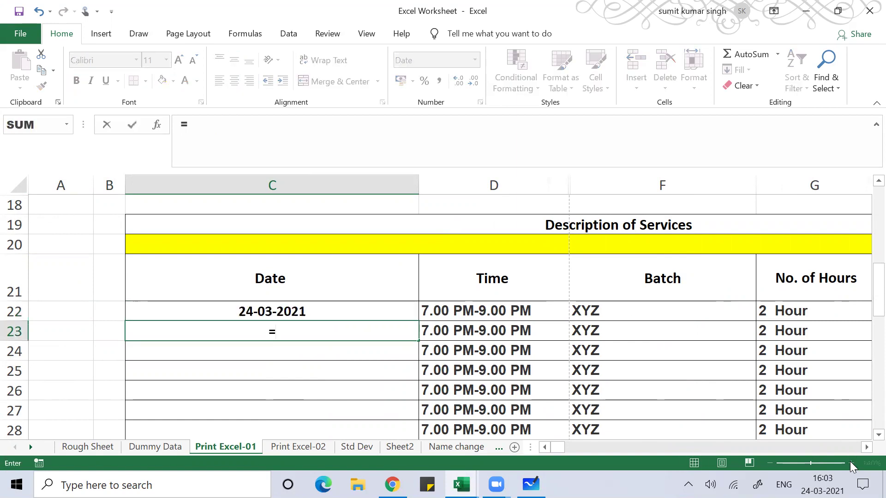
{"action": "type", "text": "today()"}
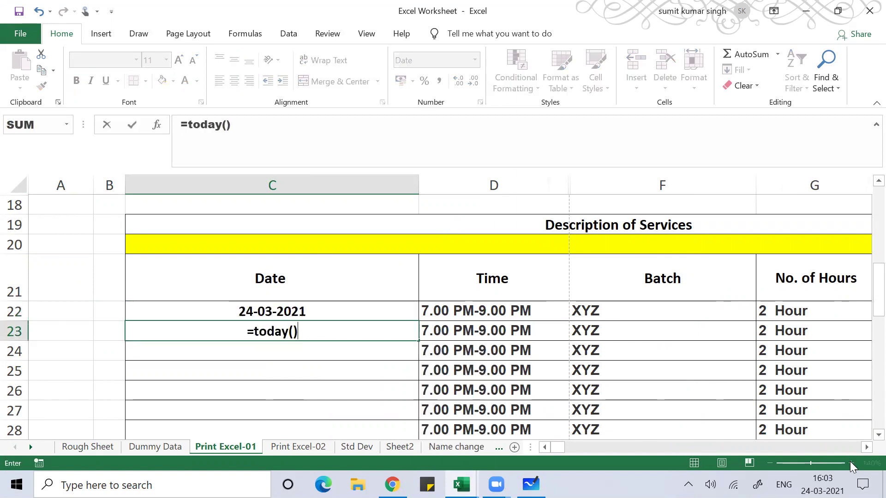
{"action": "key", "text": "Return"}
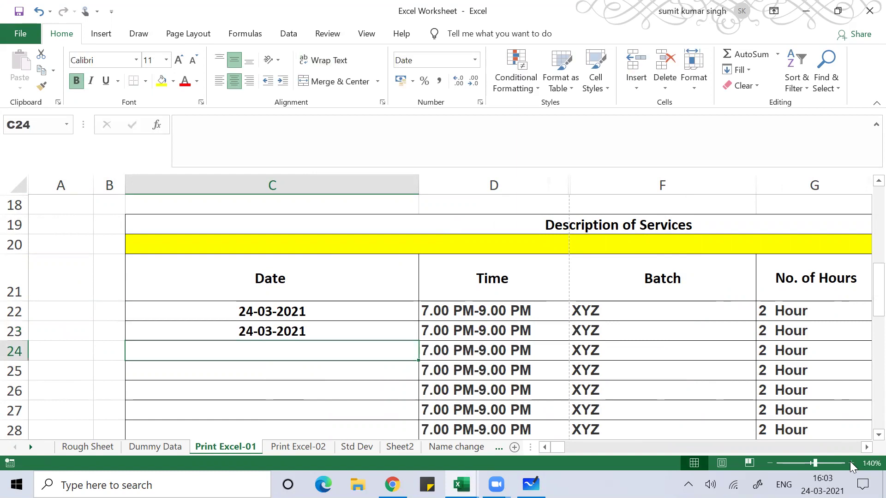
{"action": "key", "text": "Up"}
{"action": "key", "text": "Delete"}
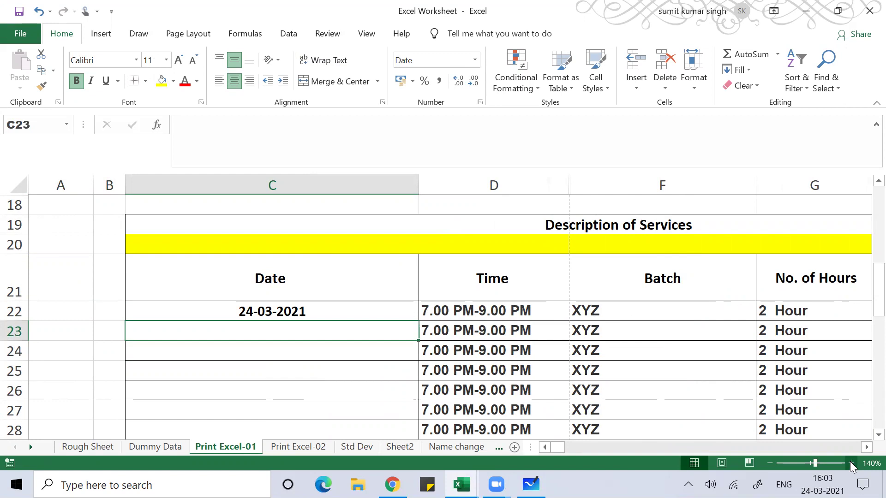
{"action": "key", "text": "Down"}
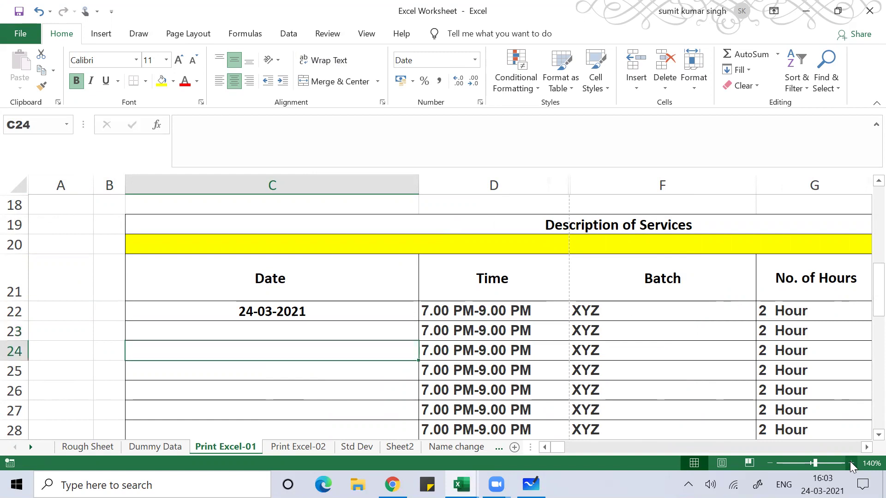
Enter the formula =C22+1 in C23, the second cell of the Date column.
{"action": "key", "text": "Up"}
{"action": "type", "text": "="}
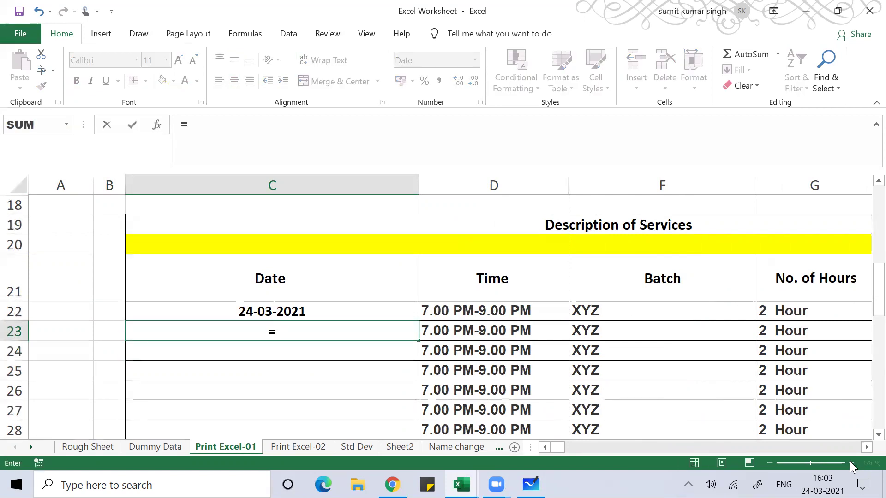
{"action": "key", "text": "Up"}
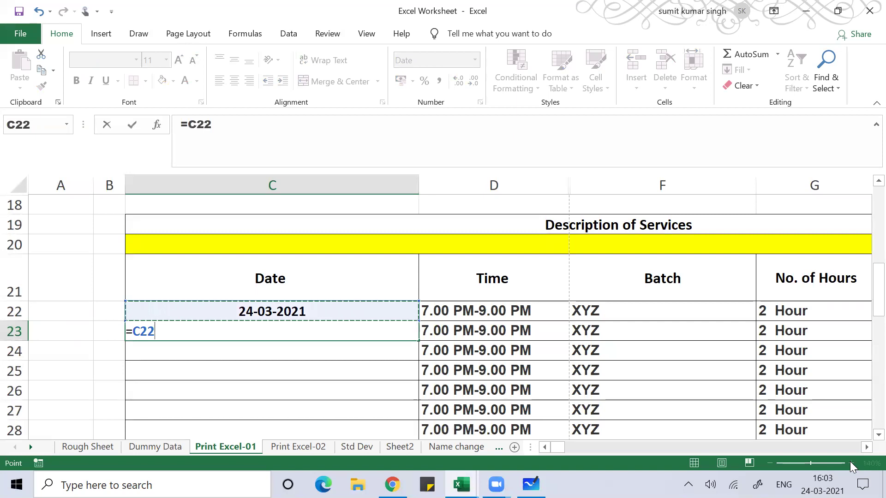
{"action": "type", "text": "+"}
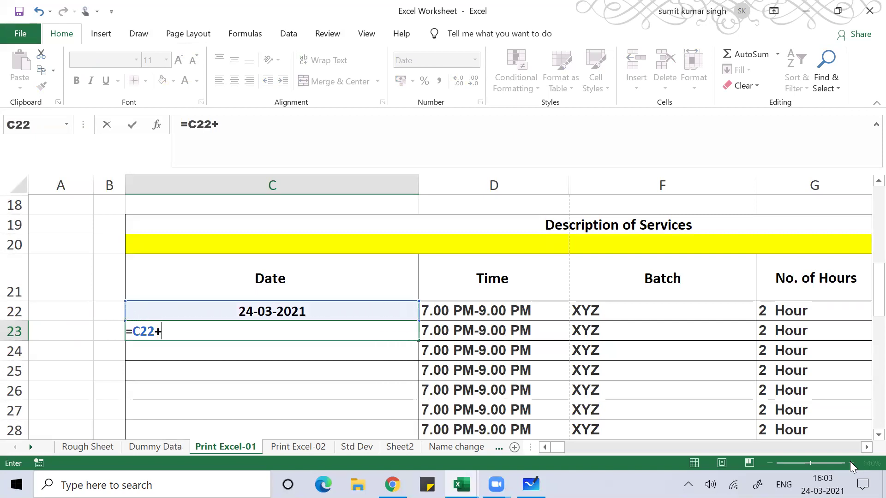
{"action": "type", "text": "1"}
{"action": "key", "text": "Return"}
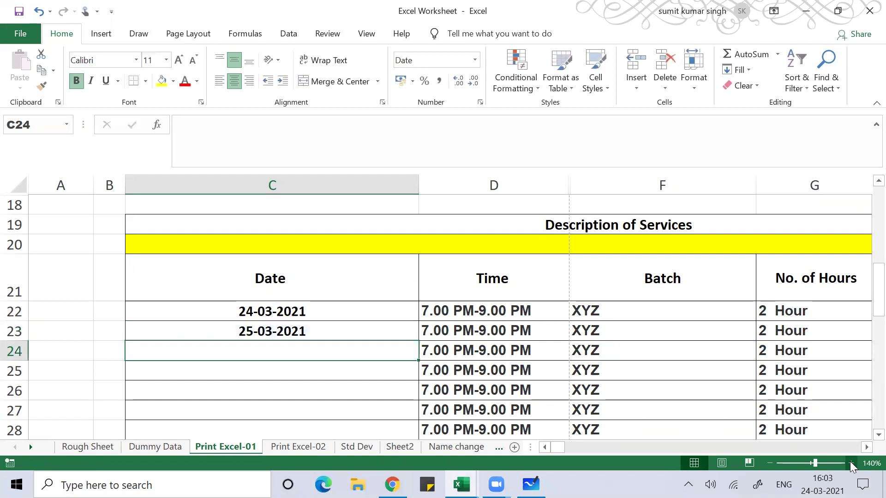
{"action": "key", "text": "Up"}
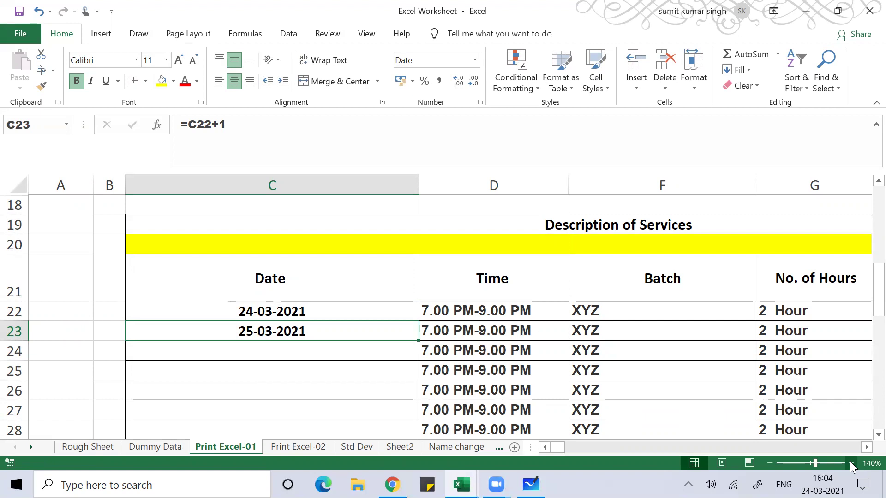
Enter the formula =C23+2 in C24 and review the date formulas back up to C22.
{"action": "key", "text": "Down"}
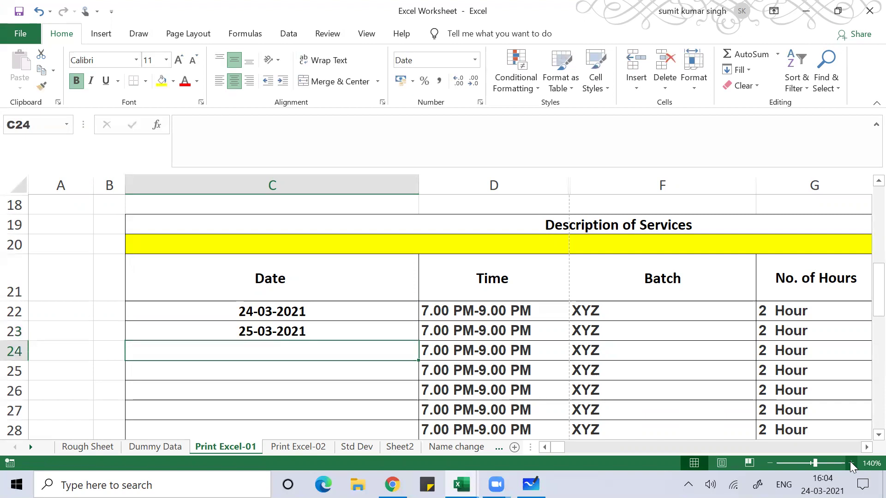
{"action": "type", "text": "="}
{"action": "key", "text": "Up"}
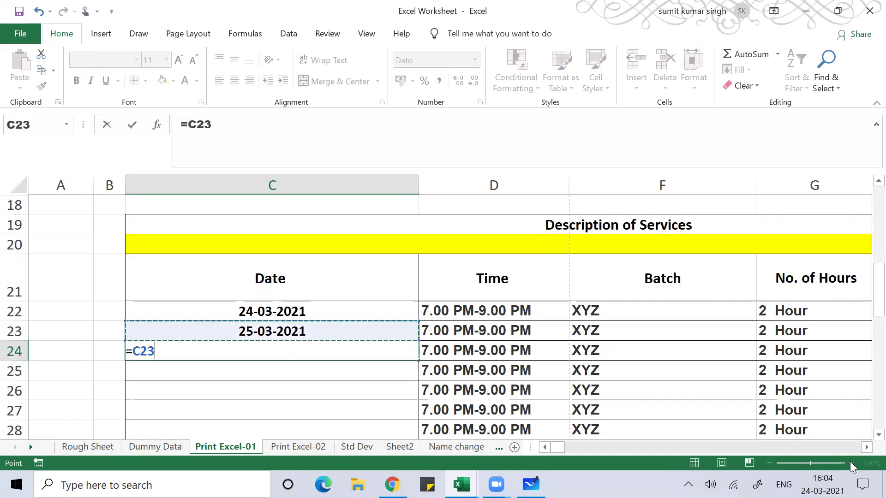
{"action": "type", "text": "+2"}
{"action": "key", "text": "Return"}
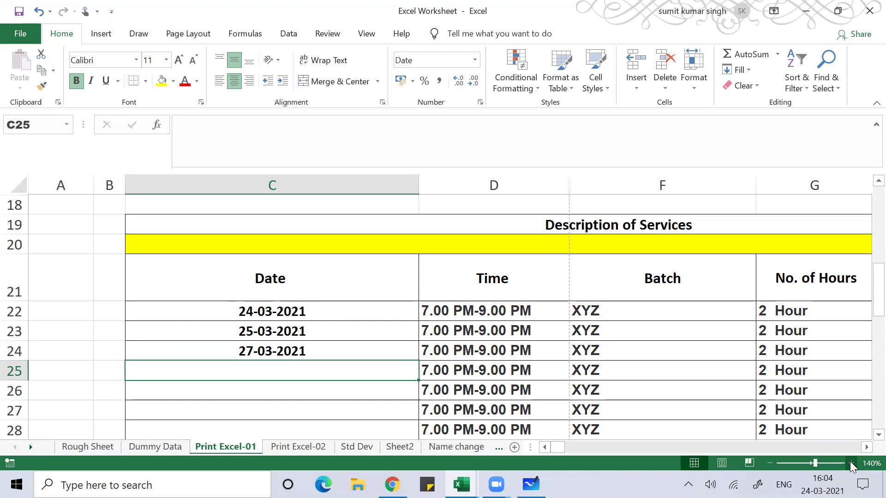
{"action": "key", "text": "Up"}
{"action": "key", "text": "Up"}
{"action": "key", "text": "Up"}
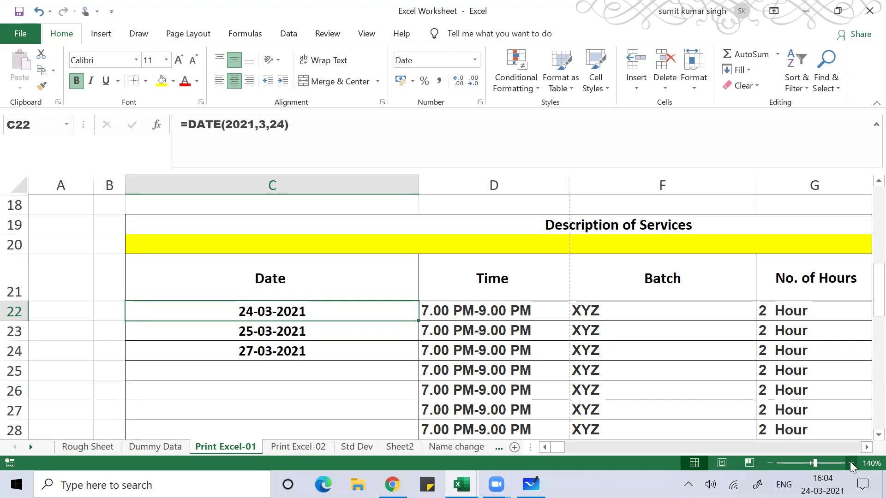
Unmerge the Description of Services title in row 19.
{"action": "left_click", "coordinate": [469, 181]}
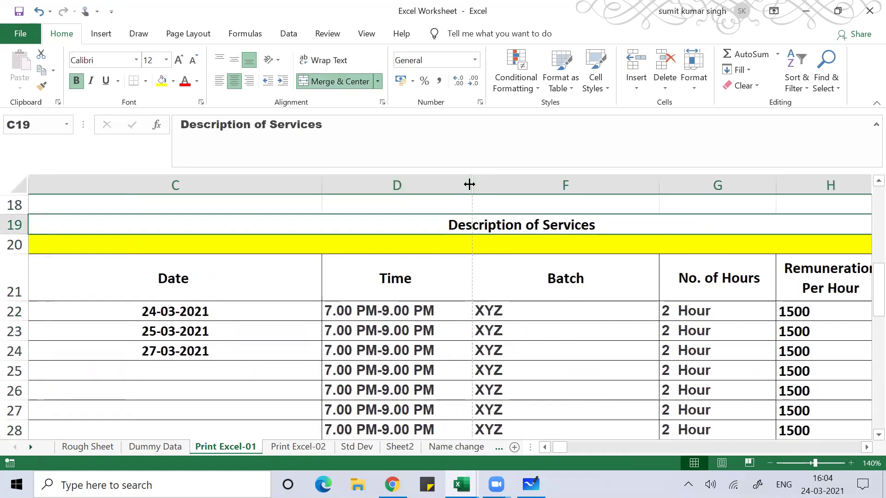
{"action": "left_click", "coordinate": [404, 294]}
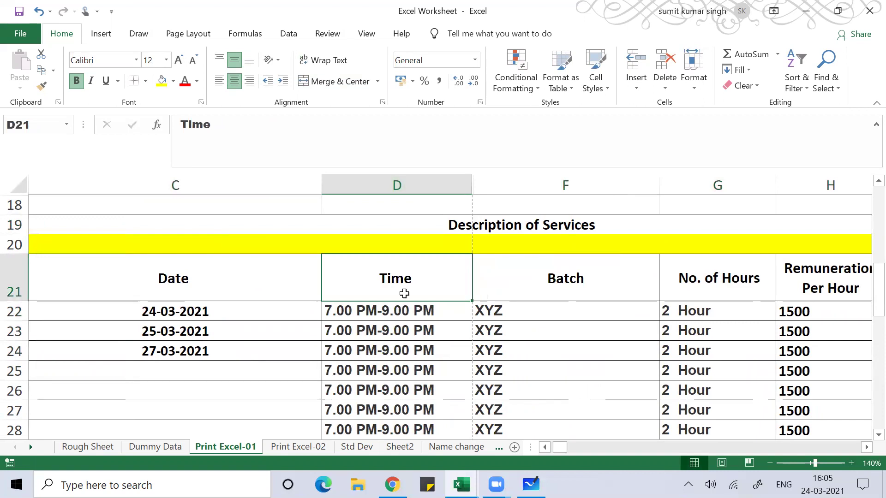
{"action": "key", "text": "ctrl+a"}
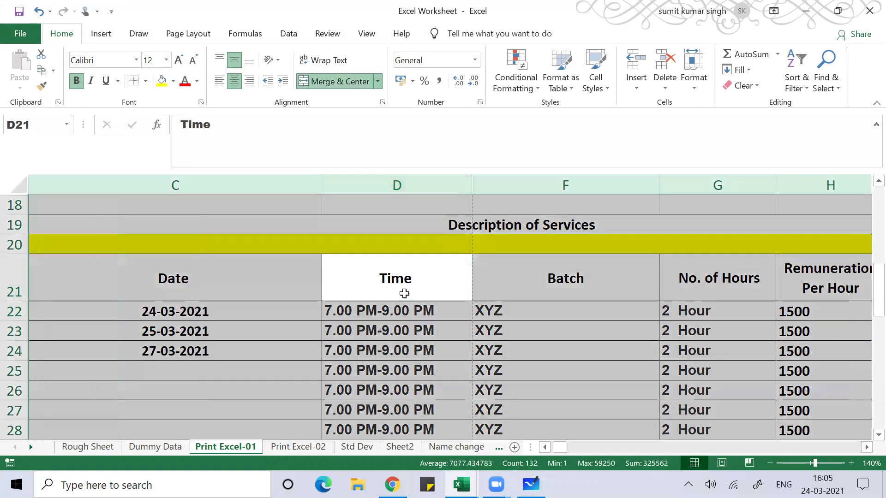
{"action": "left_click", "coordinate": [388, 224]}
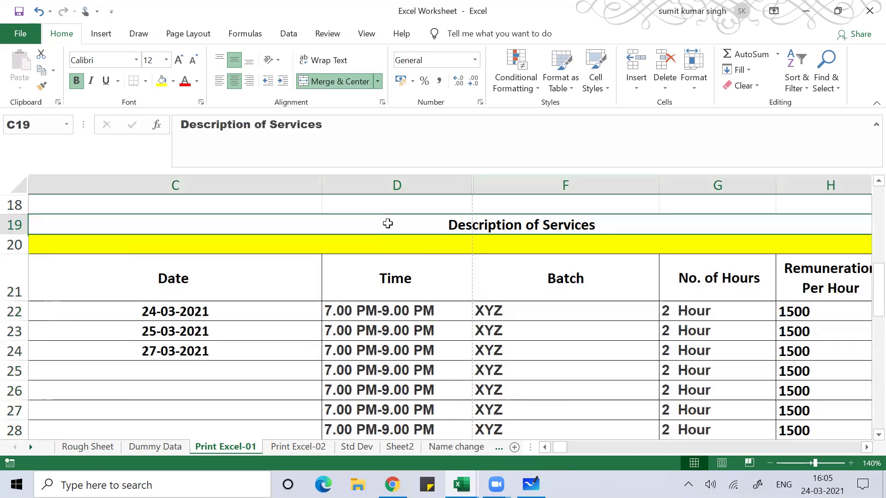
{"action": "left_click", "coordinate": [358, 81]}
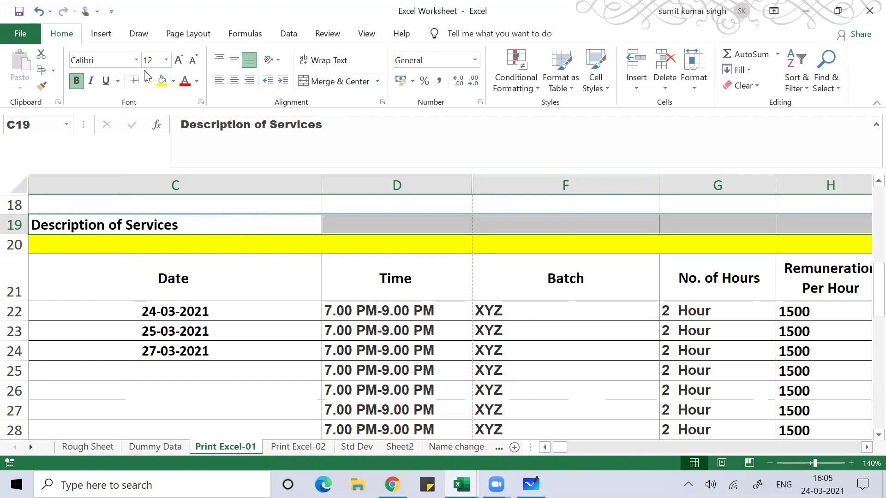
Middle-align the unmerged Description of Services title cells in row 19 and center them horizontally.
{"action": "left_click", "coordinate": [234, 60]}
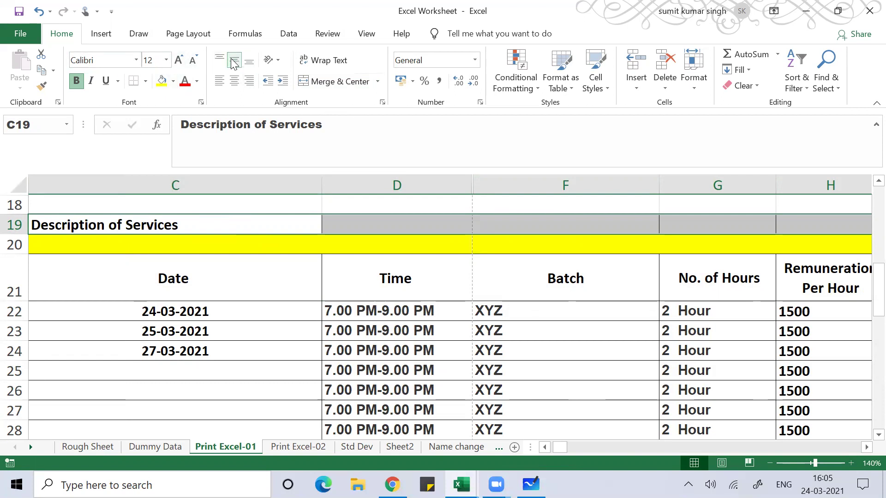
{"action": "left_click", "coordinate": [235, 81]}
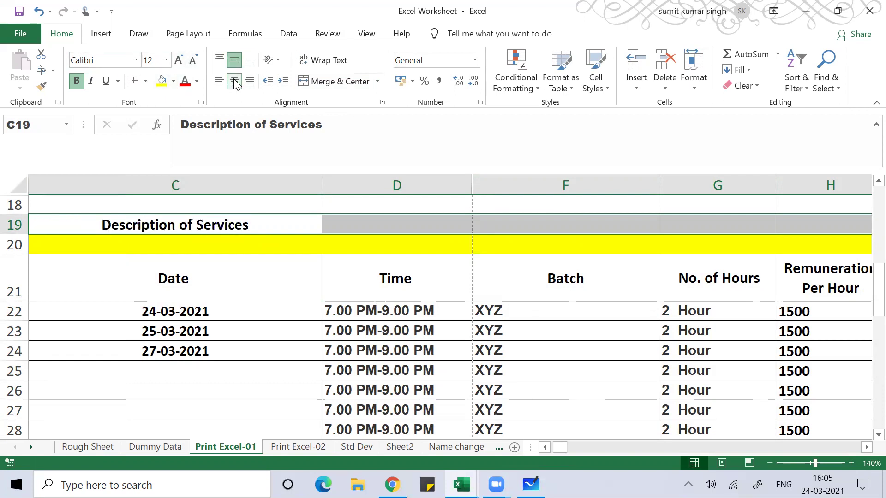
{"action": "left_click", "coordinate": [235, 81]}
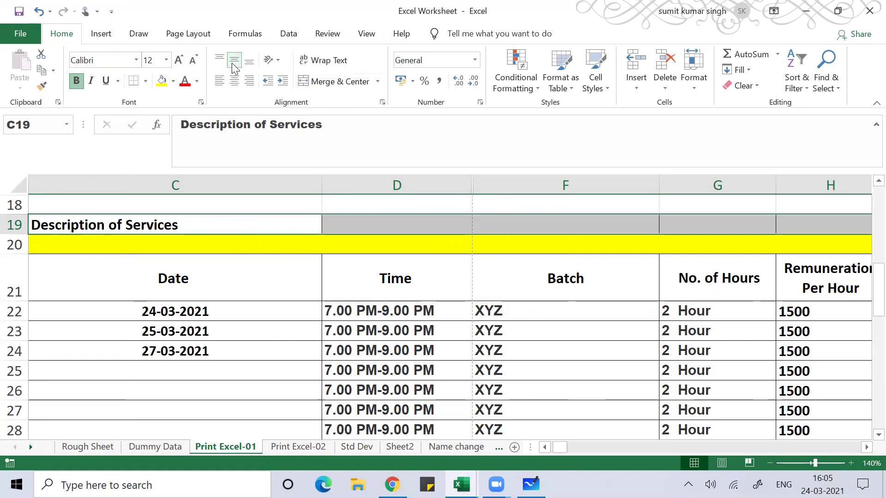
{"action": "left_click", "coordinate": [233, 84]}
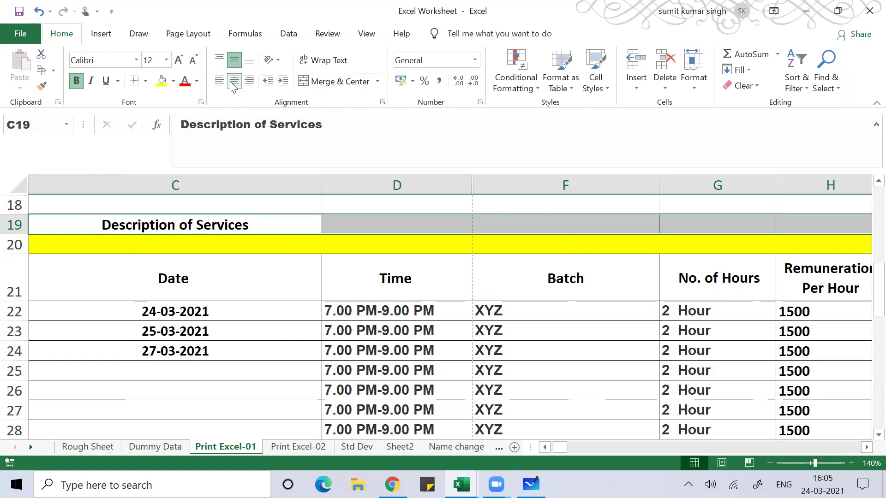
Insert a new column D before the Time column and enter the heading Day in D21.
{"action": "left_click", "coordinate": [376, 307]}
{"action": "left_click", "coordinate": [376, 181]}
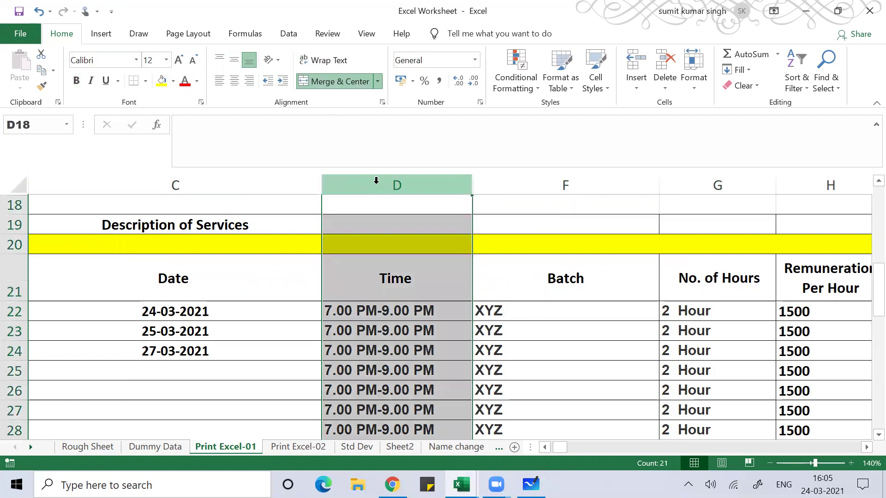
{"action": "key", "text": "ctrl+shift+plus"}
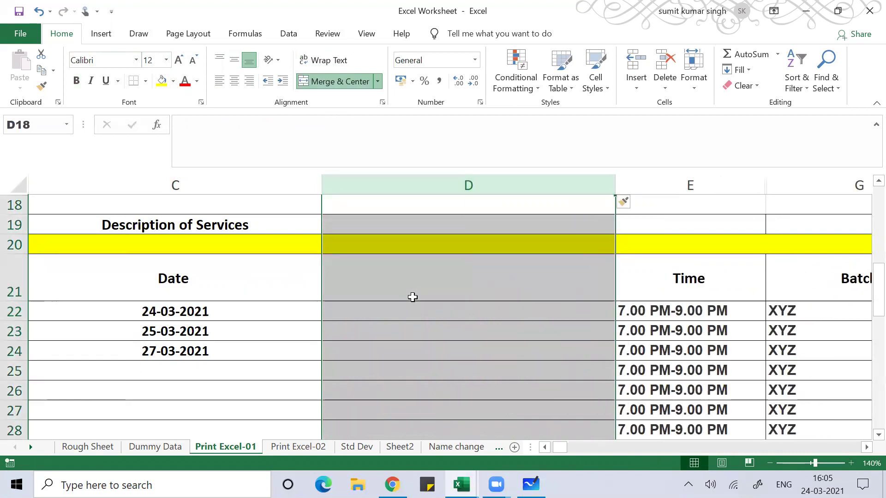
{"action": "left_click", "coordinate": [413, 297]}
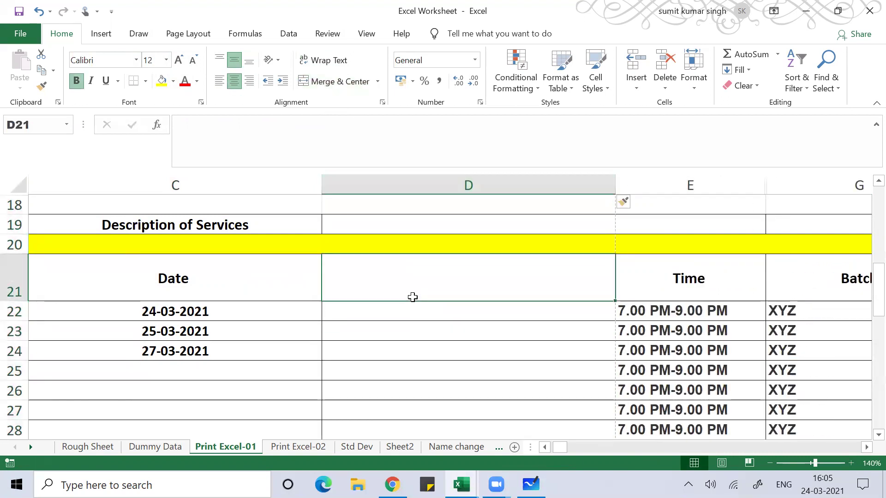
{"action": "type", "text": "Day"}
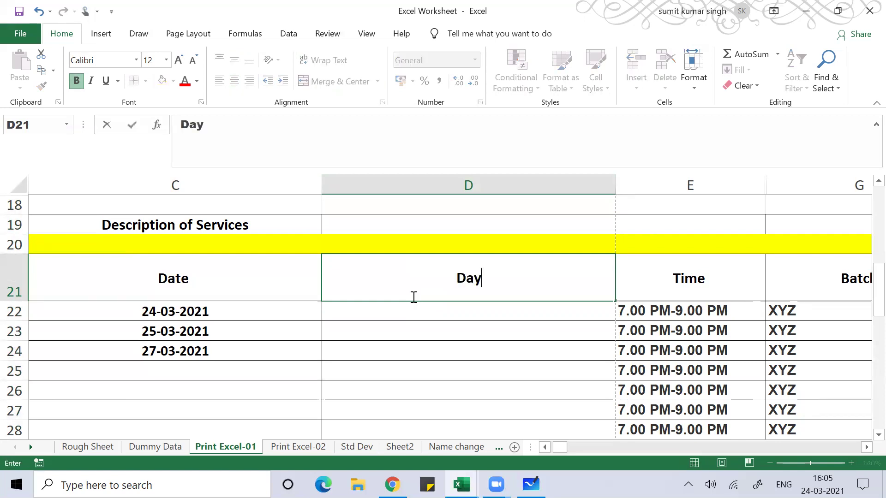
{"action": "key", "text": "Return"}
Enter the formula =text(C22,"ddddd") in D22 to return the weekday name of the first date.
{"action": "type", "text": "=text"}
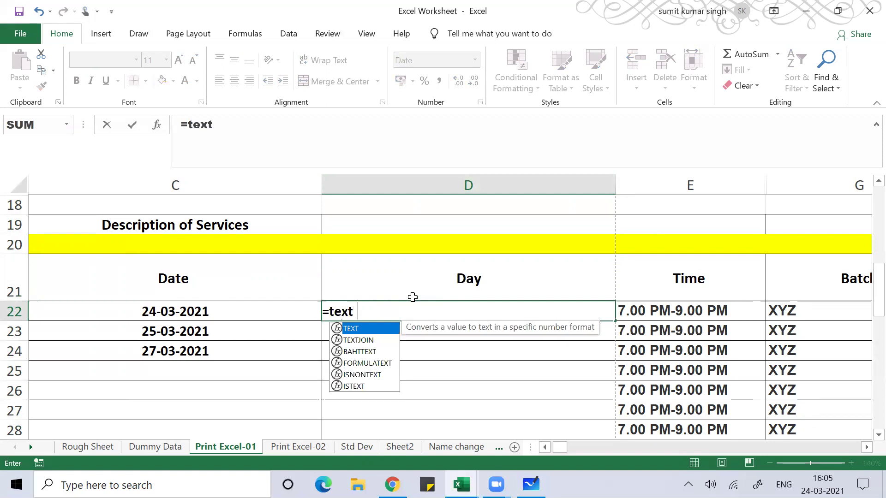
{"action": "type", "text": "("}
{"action": "key", "text": "Left"}
{"action": "type", "text": ","}
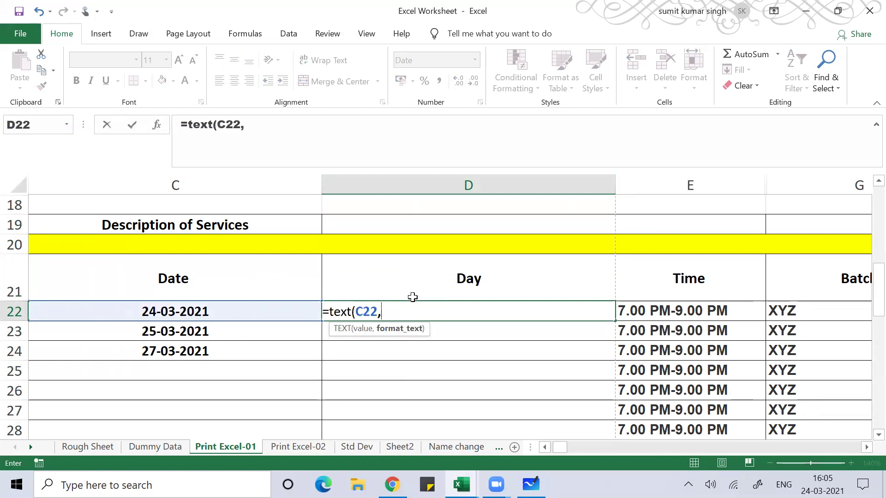
{"action": "type", "text": "\"ddddd\")"}
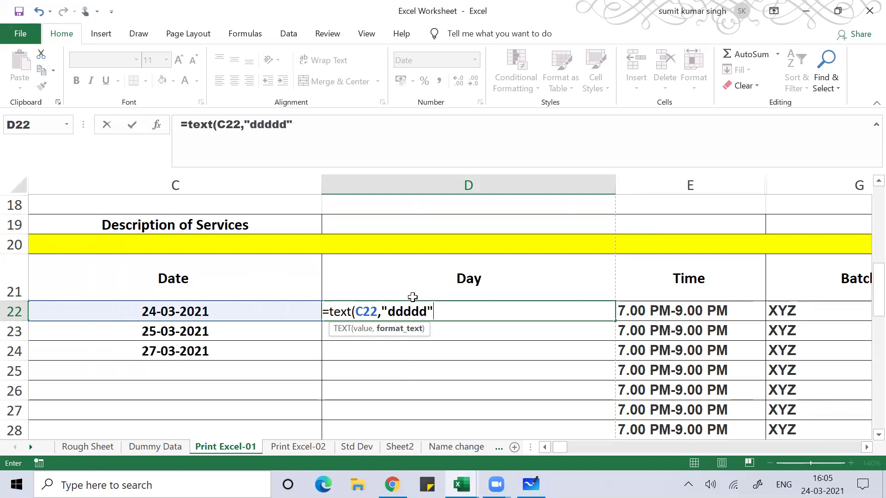
{"action": "key", "text": "Return"}
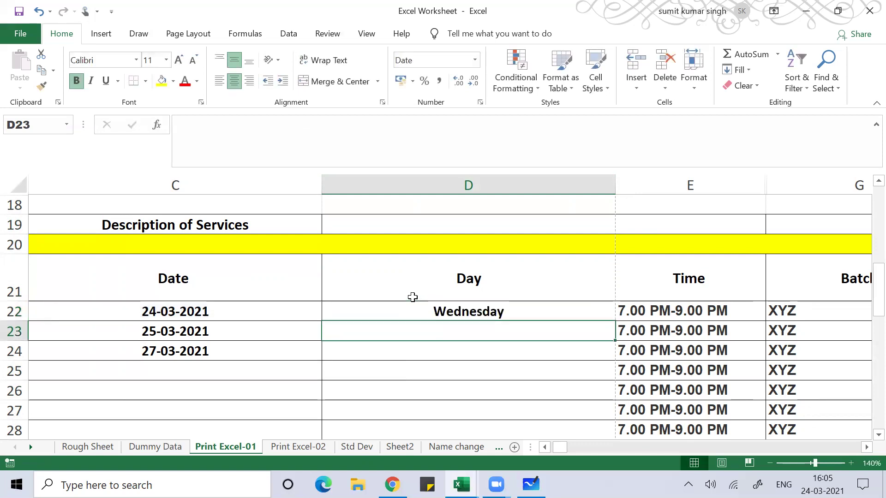
Fill the weekday formula from D22 down to D30 and check the date formulas in C23 and C24.
{"action": "key", "text": "Up"}
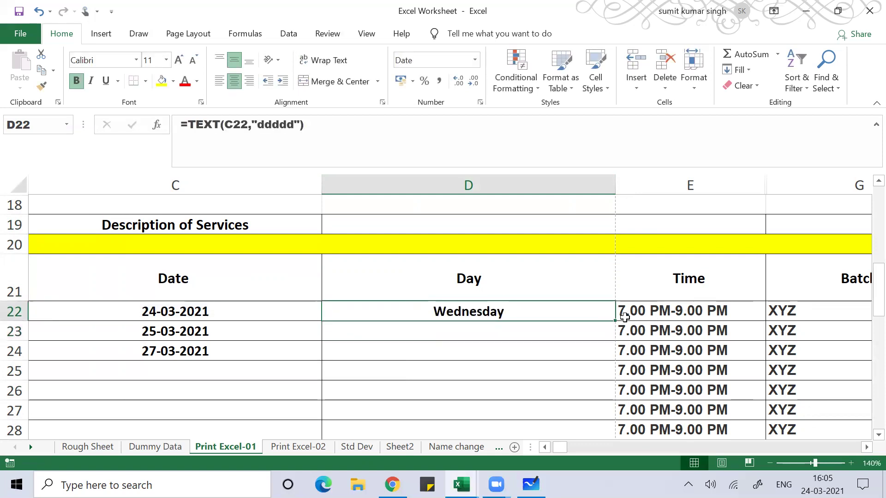
{"action": "left_click_drag", "start_coordinate": [613, 321], "coordinate": [611, 454]}
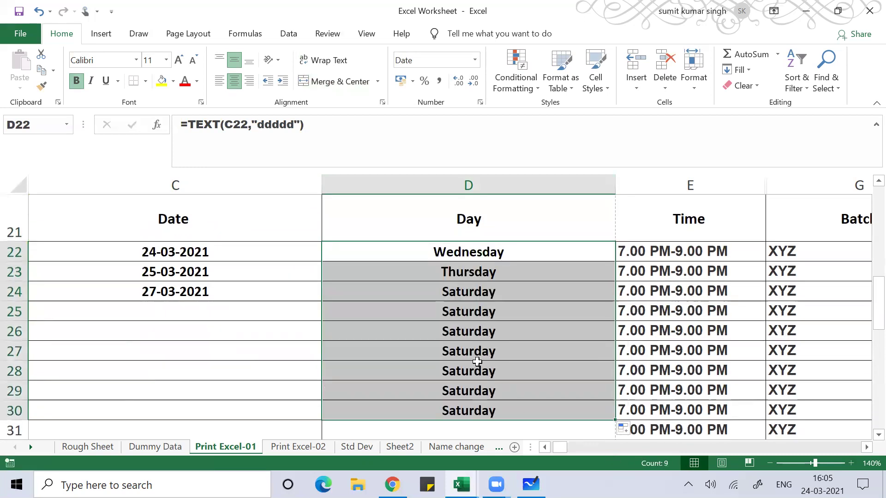
{"action": "left_click", "coordinate": [202, 255]}
{"action": "key", "text": "Down"}
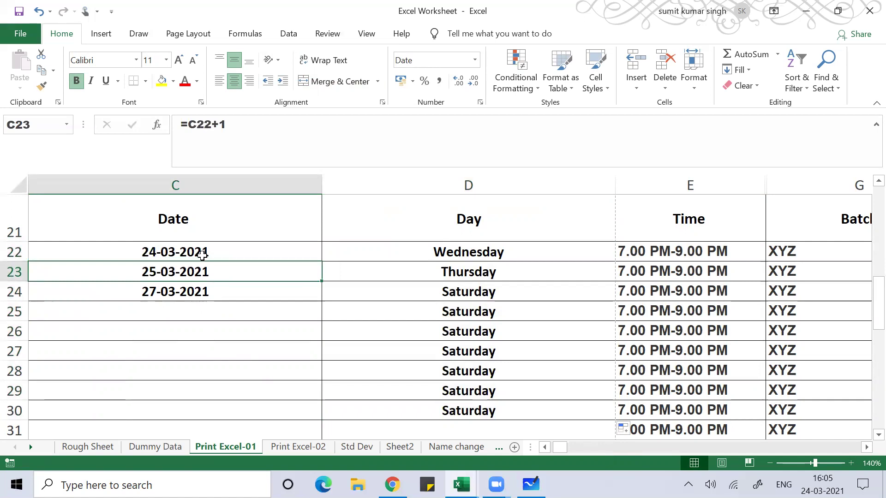
{"action": "key", "text": "Down"}
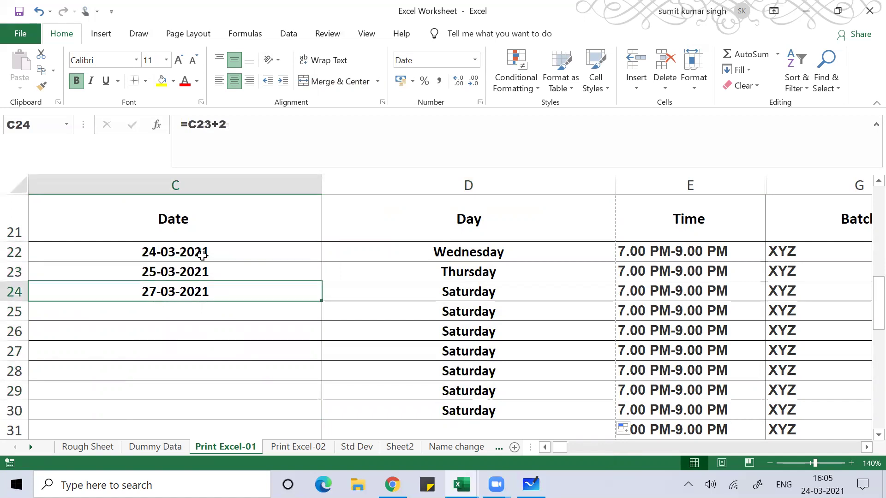
Enter the formula =C24+2 in C25 to skip Sunday and return the next class date.
{"action": "key", "text": "Down"}
{"action": "type", "text": "="}
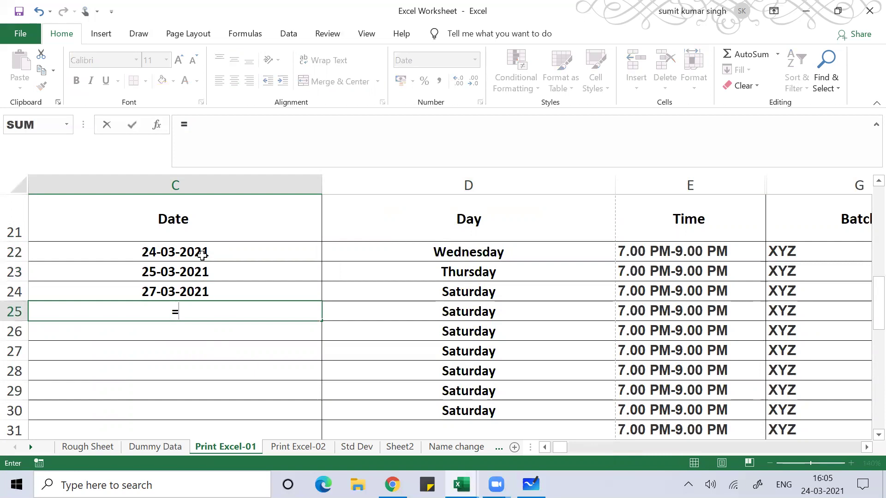
{"action": "key", "text": "Up"}
{"action": "type", "text": "+2"}
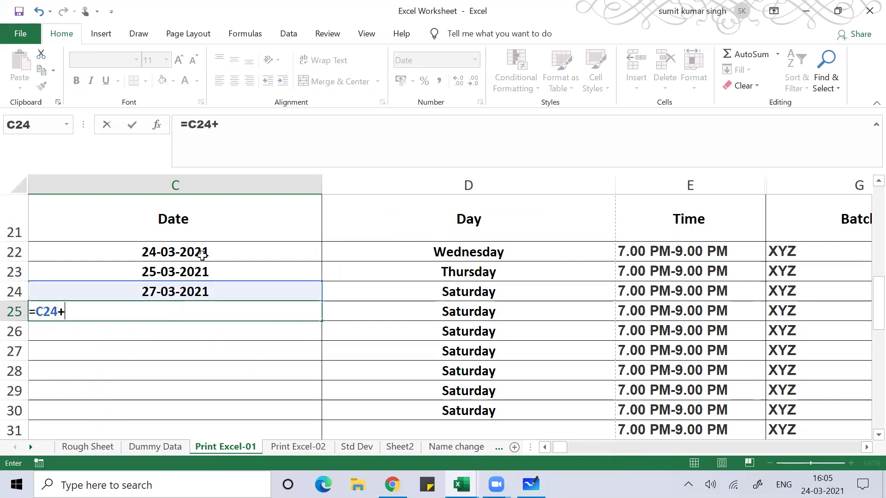
{"action": "key", "text": "Return"}
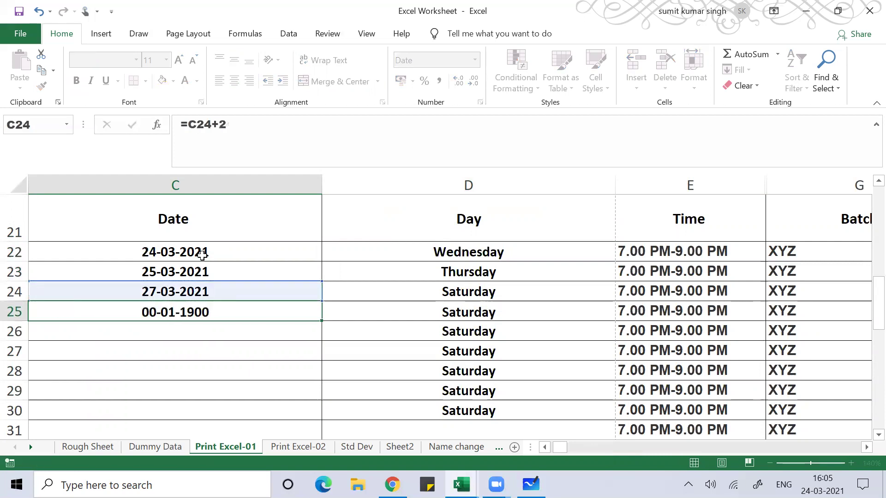
Enter the formula =C25+1 in C26 to return the following day's date.
{"action": "left_click", "coordinate": [235, 311]}
{"action": "key", "text": "Down"}
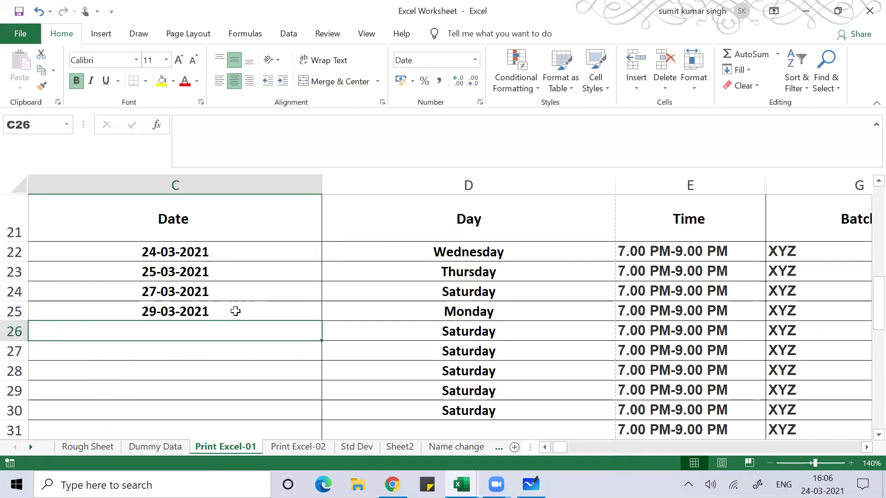
{"action": "type", "text": "="}
{"action": "left_click", "coordinate": [235, 311]}
{"action": "type", "text": "+1"}
{"action": "key", "text": "Return"}
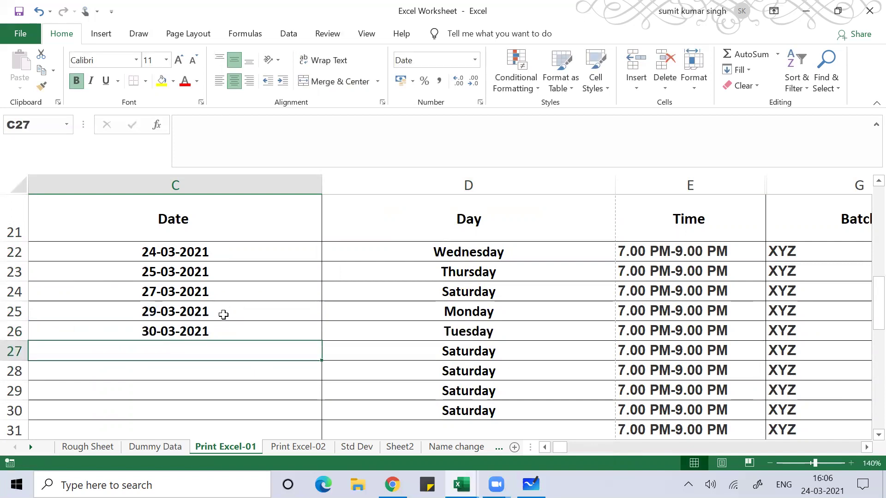
Copy the date formula from C26 into C27:C30.
{"action": "left_click", "coordinate": [194, 332]}
{"action": "key", "text": "ctrl+c"}
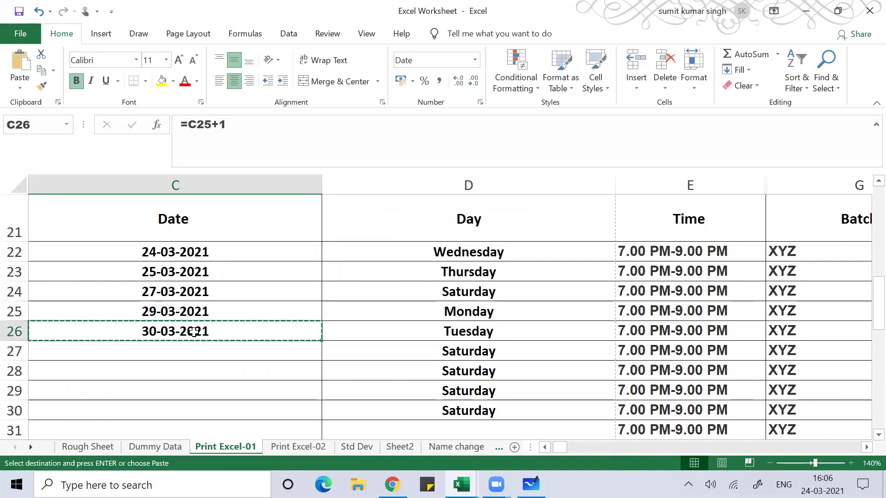
{"action": "key", "text": "Down"}
{"action": "key", "text": "shift+Down"}
{"action": "key", "text": "shift+Down"}
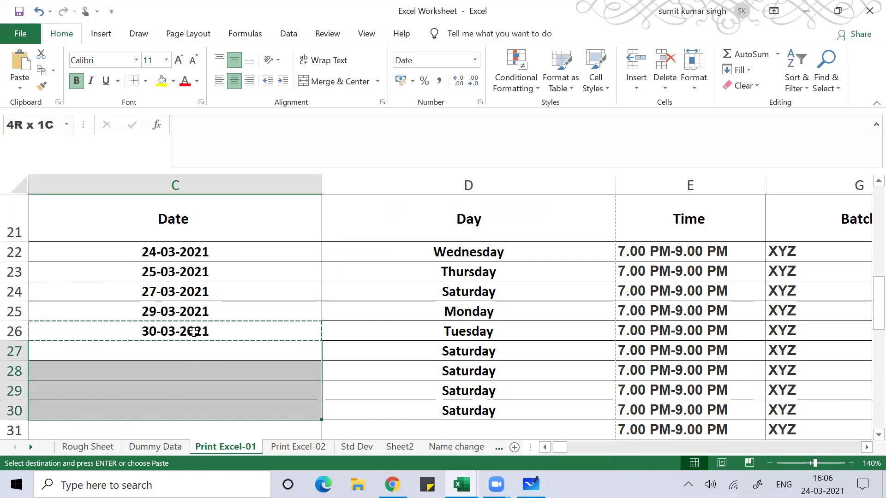
{"action": "key", "text": "ctrl+v"}
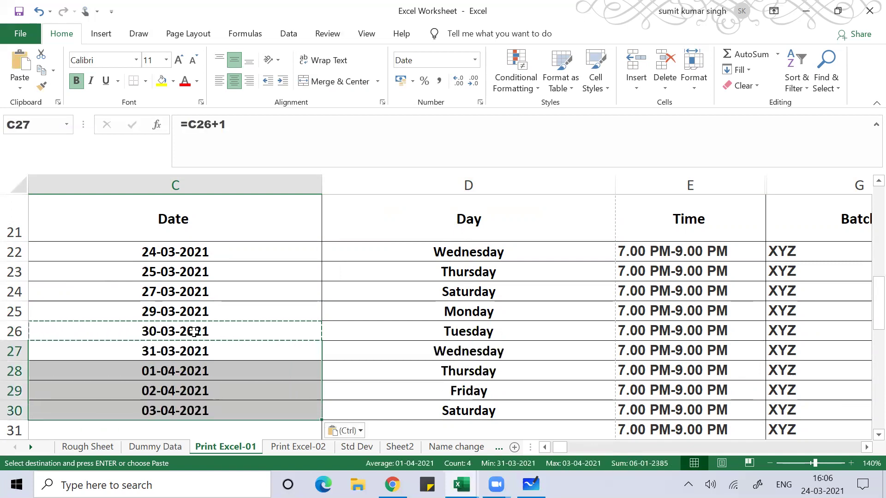
Clear the copy selection and enter the formula =C30+2 in C31 to skip Sunday again.
{"action": "key", "text": "Down"}
{"action": "key", "text": "Down"}
{"action": "key", "text": "Down"}
{"action": "key", "text": "Down"}
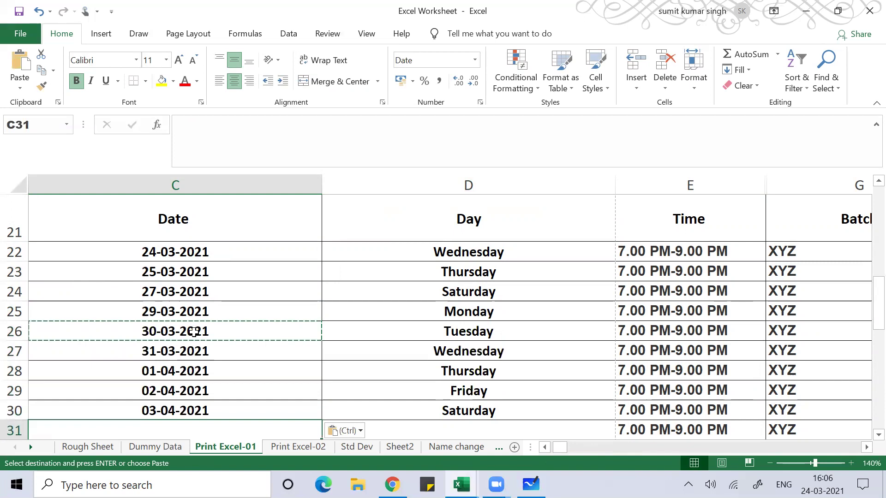
{"action": "key", "text": "Down"}
{"action": "key", "text": "Down"}
{"action": "key", "text": "Up"}
{"action": "key", "text": "Up"}
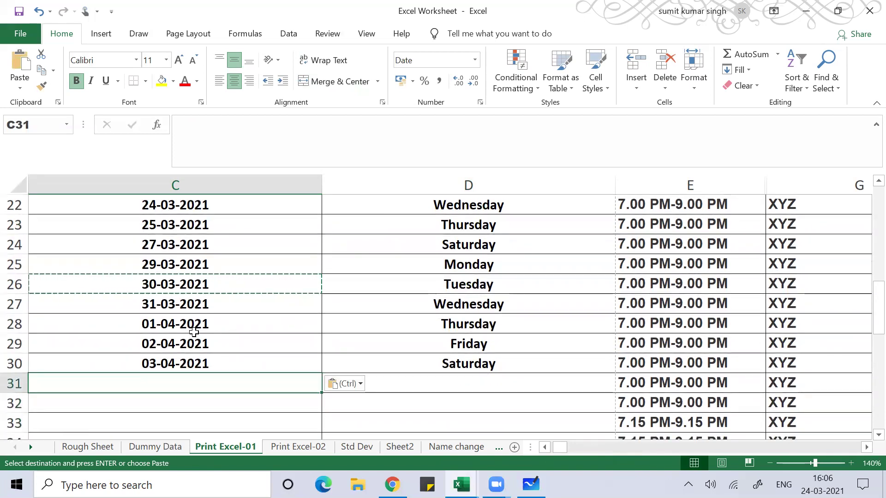
{"action": "key", "text": "Escape"}
{"action": "type", "text": "="}
{"action": "key", "text": "Up"}
{"action": "type", "text": "+2"}
{"action": "key", "text": "Return"}
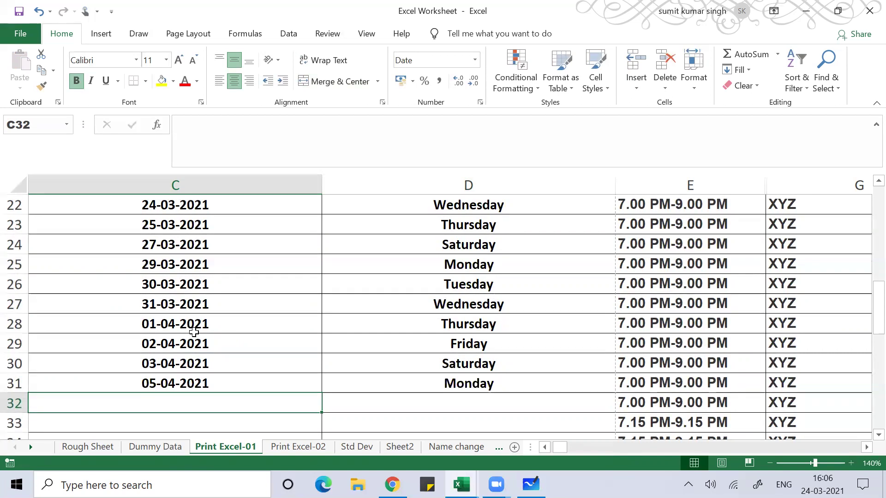
{"action": "left_click", "coordinate": [160, 386]}
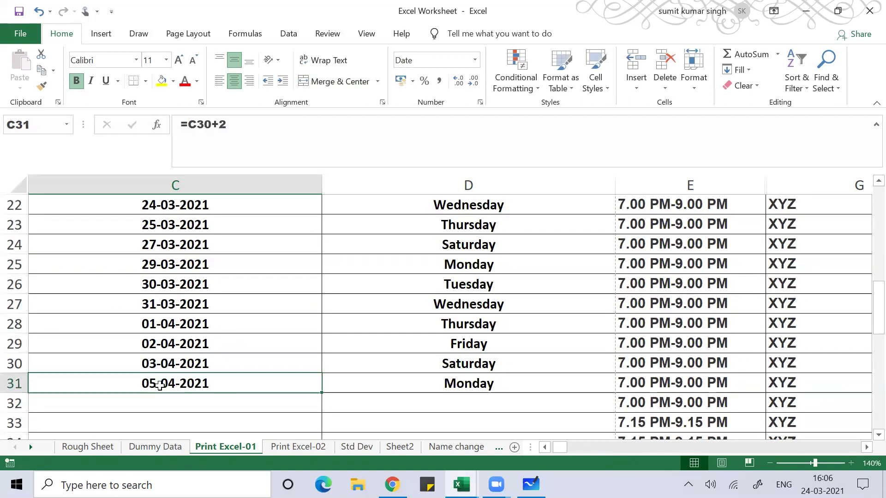
{"action": "key", "text": "ctrl+c"}
{"action": "key", "text": "Down"}
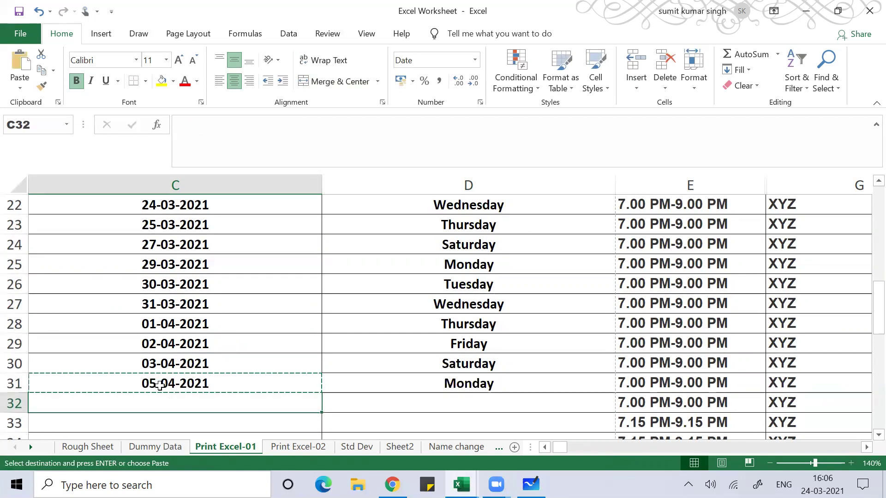
{"action": "key", "text": "Escape"}
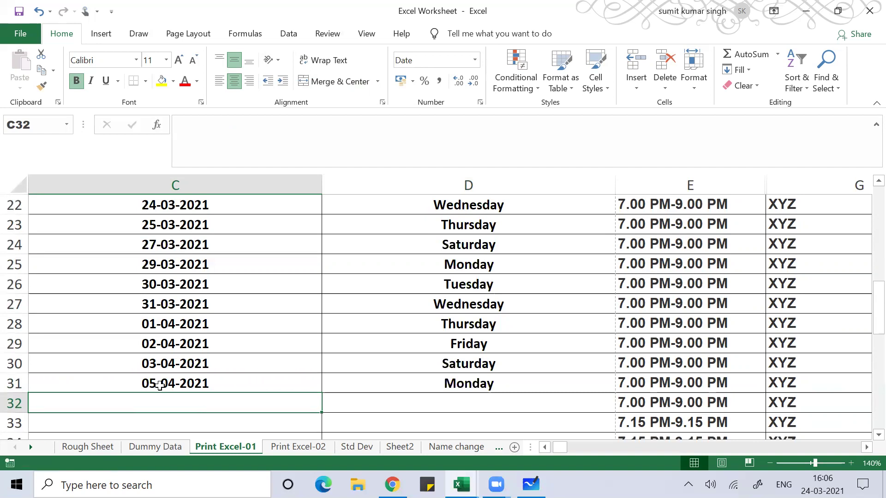
Enter the formula =C31+1 in C32 for the day after the date above.
{"action": "type", "text": "="}
{"action": "key", "text": "Up"}
{"action": "type", "text": "+1"}
{"action": "key", "text": "Return"}
{"action": "key", "text": "Return"}
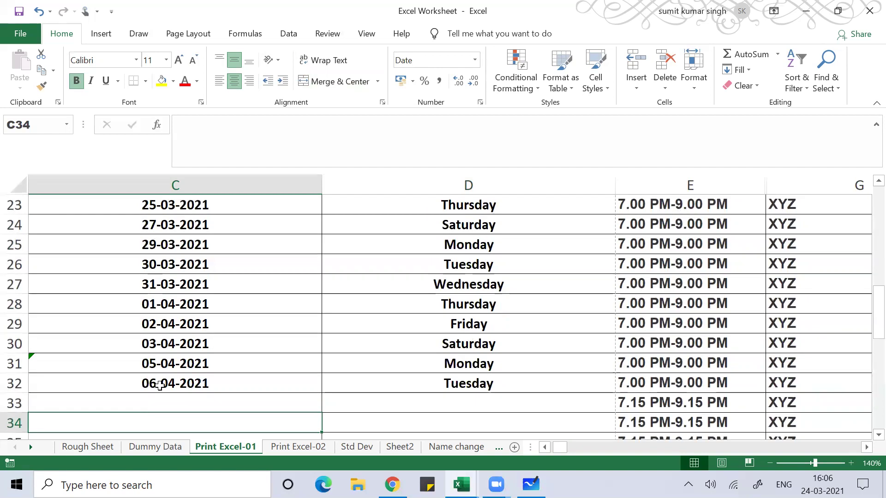
Copy the date formula in C32 down through C36.
{"action": "key", "text": "Up"}
{"action": "key", "text": "Up"}
{"action": "key", "text": "ctrl+c"}
{"action": "mouse_move", "coordinate": [159, 386]}
{"action": "left_mouse_down"}
{"action": "mouse_move", "coordinate": [159, 401]}
{"action": "mouse_move", "coordinate": [158, 386]}
{"action": "left_mouse_up"}
{"action": "key", "text": "ctrl+v"}
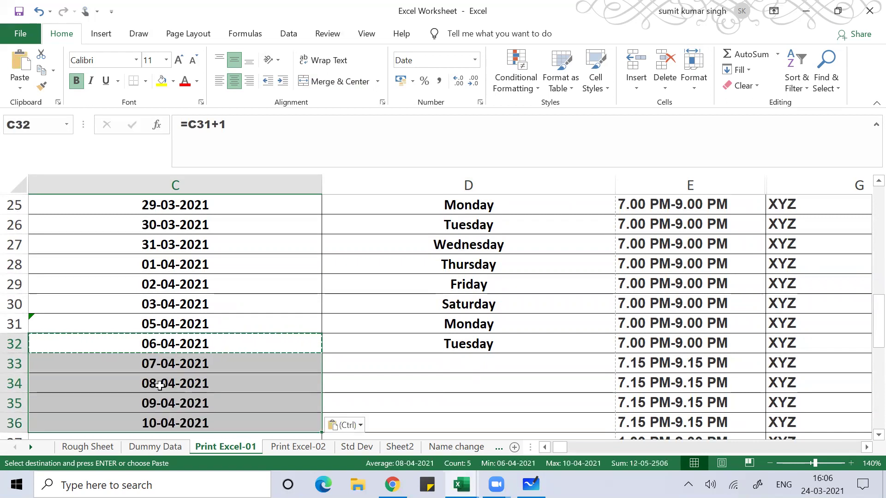
Try to auto-fill the weekday formula from D32 down the Day column.
{"action": "left_click", "coordinate": [550, 337]}
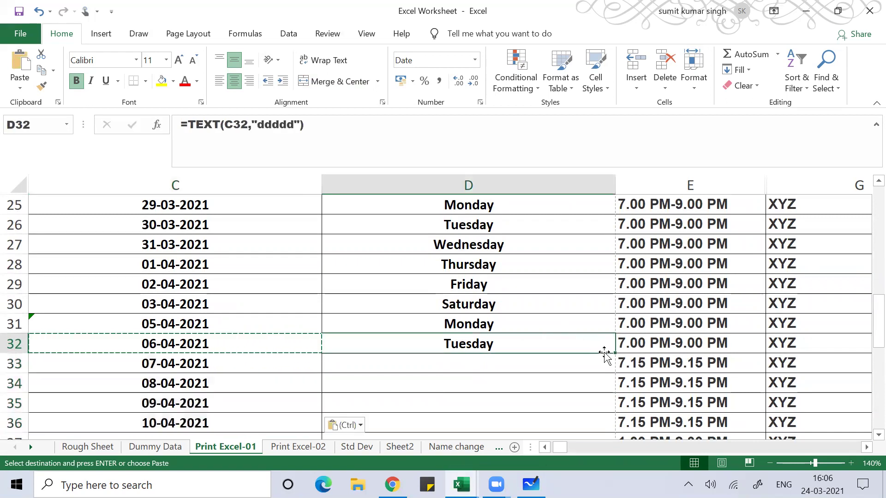
{"action": "double_click", "coordinate": [616, 354]}
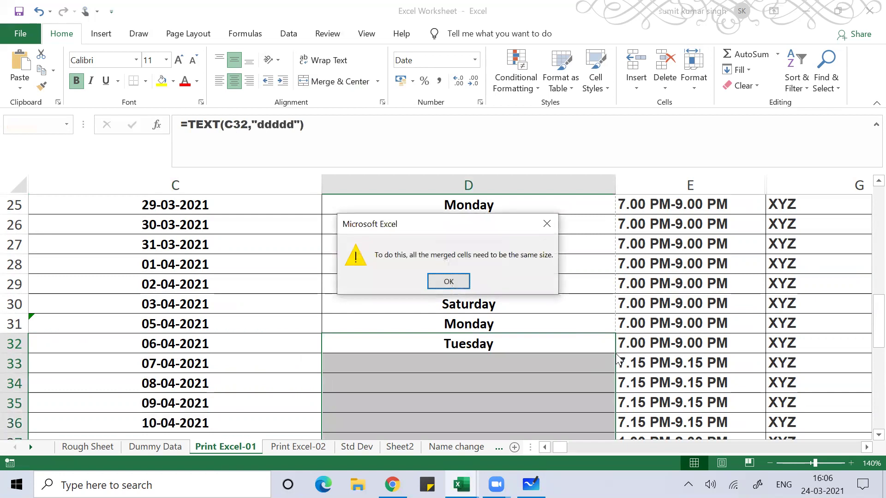
{"action": "left_click", "coordinate": [446, 279]}
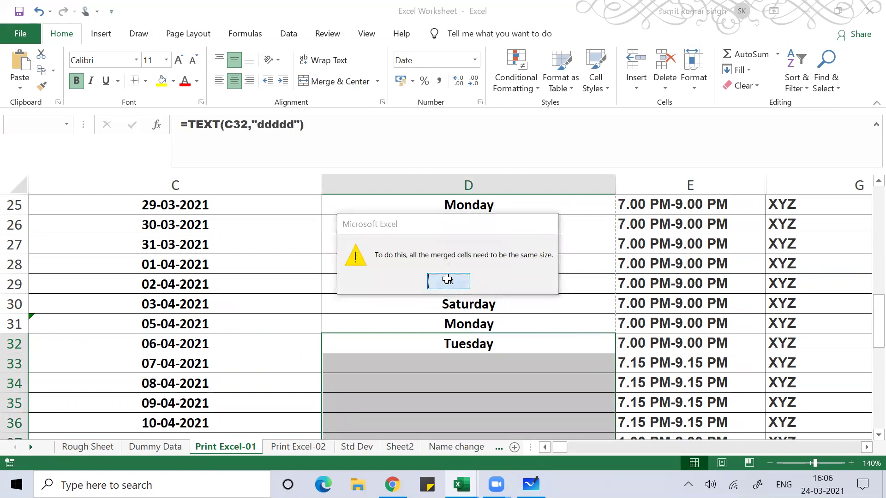
{"action": "left_click", "coordinate": [447, 280]}
Copy the weekday formula from D32 and paste it into D33:D40.
{"action": "left_click", "coordinate": [451, 343]}
{"action": "key", "text": "ctrl+c"}
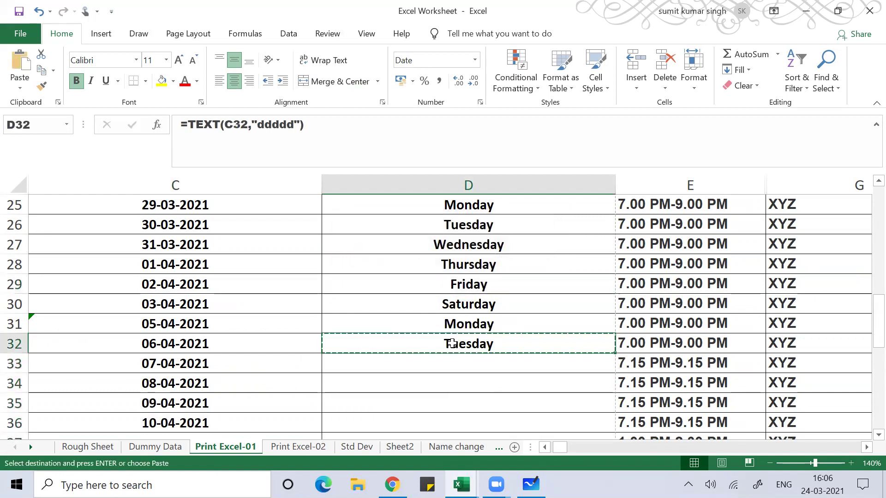
{"action": "key", "text": "Down"}
{"action": "key", "text": "shift+Down"}
{"action": "key", "text": "shift+Down"}
{"action": "key", "text": "shift+Down"}
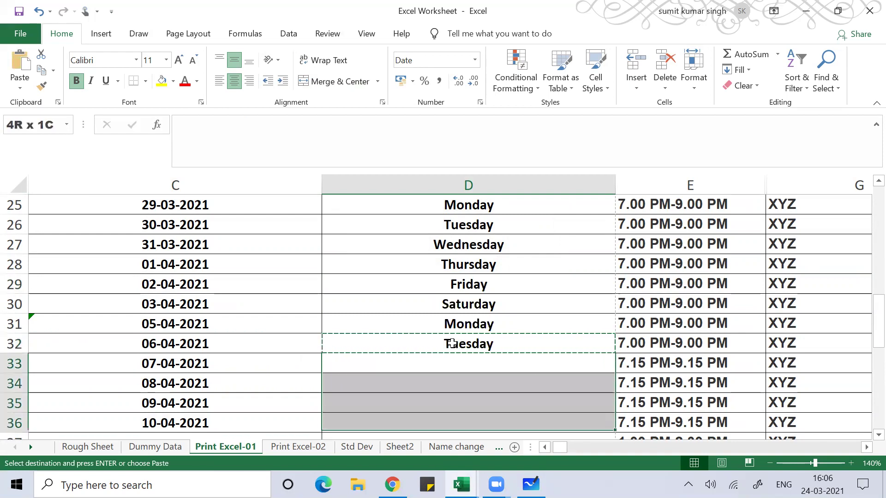
{"action": "key", "text": "shift+Down"}
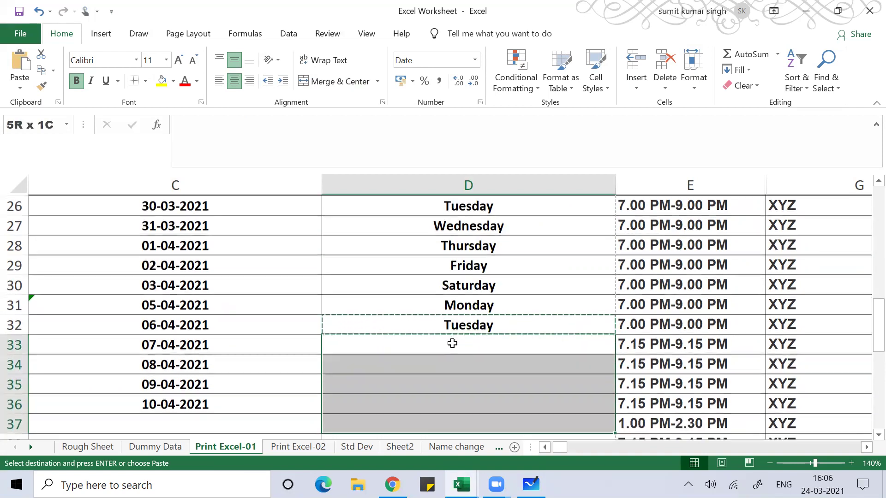
{"action": "key", "text": "shift+Down"}
{"action": "key", "text": "shift+Down"}
{"action": "key", "text": "shift+Down"}
{"action": "key", "text": "ctrl+v"}
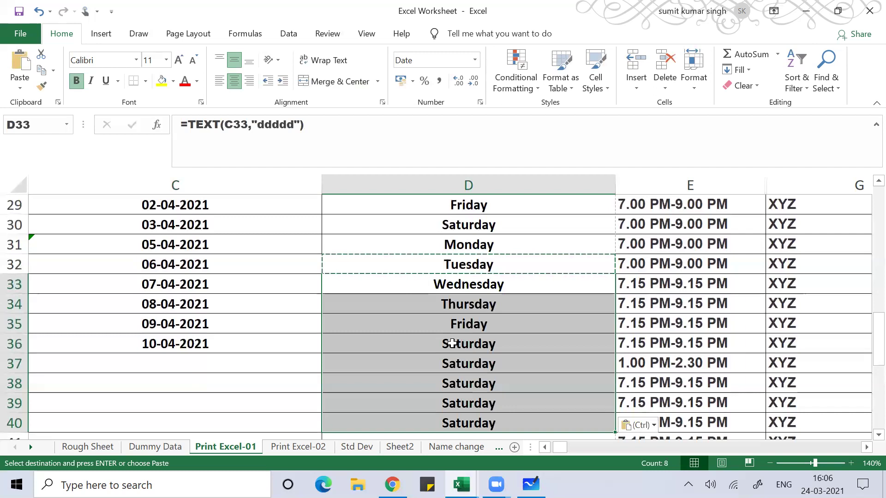
Enter the formula =C36+2 in C37 to move from Saturday to the following Monday.
{"action": "left_click", "coordinate": [227, 360]}
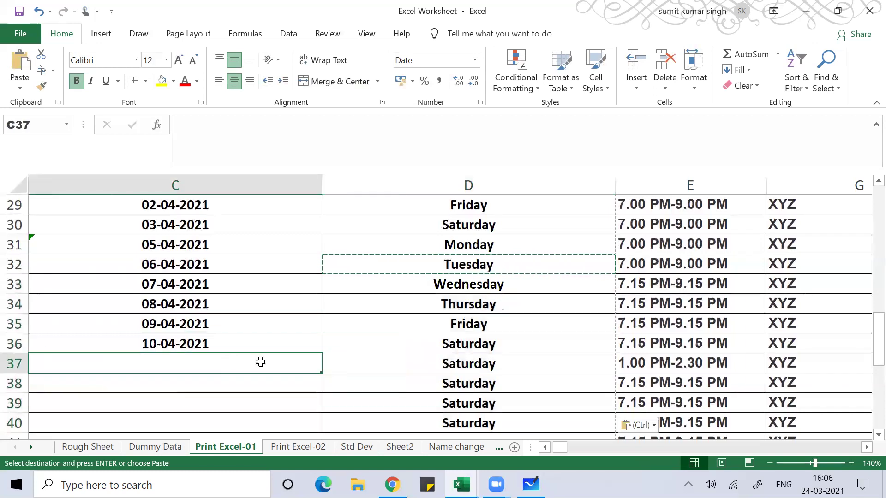
{"action": "type", "text": "="}
{"action": "key", "text": "Up"}
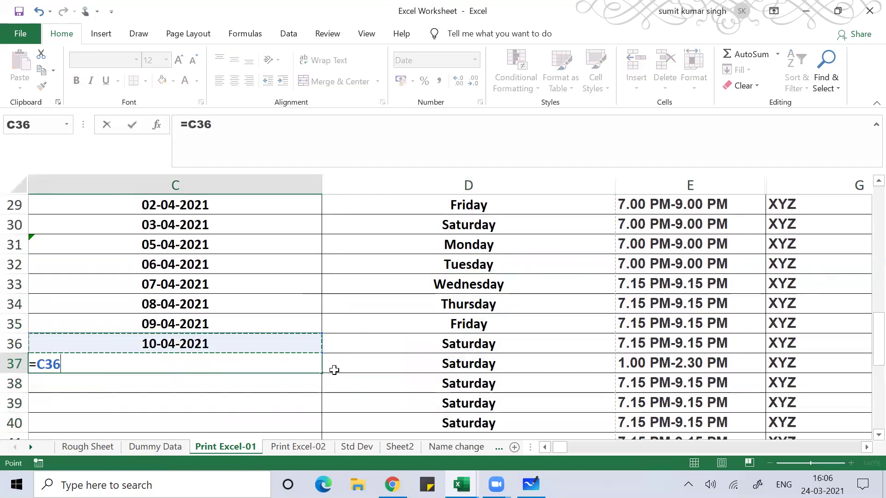
{"action": "type", "text": "+2"}
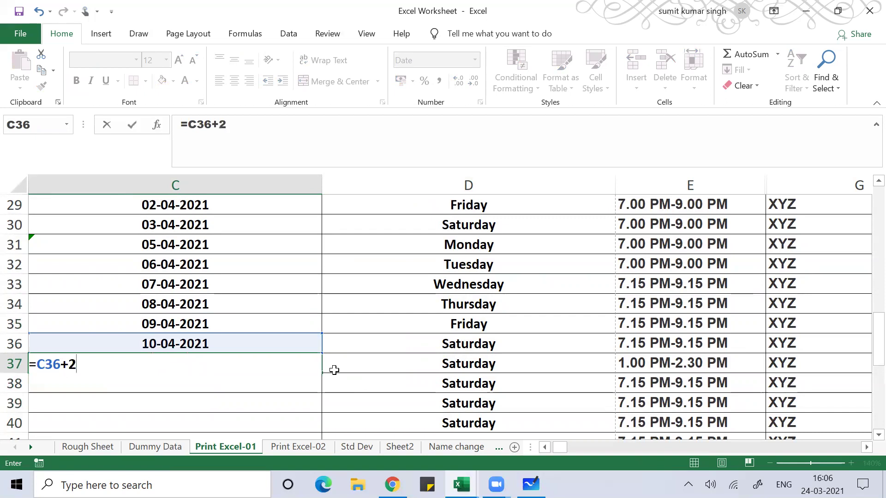
{"action": "key", "text": "Return"}
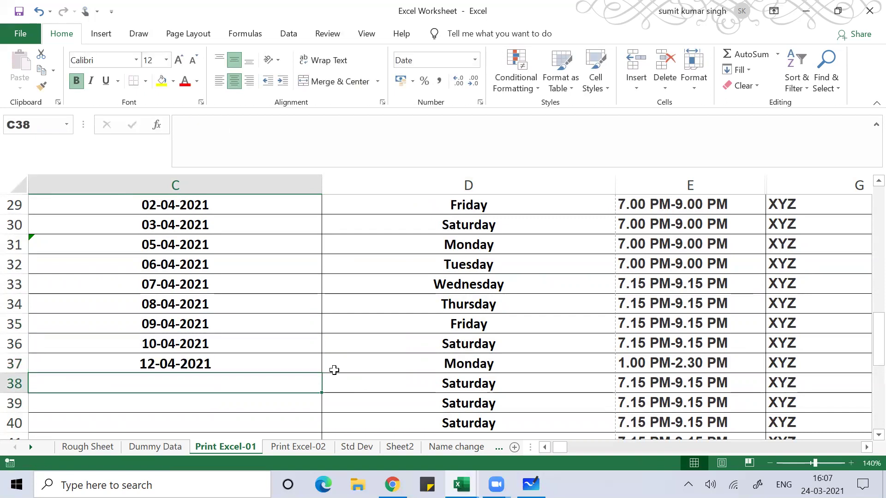
Examine the TEXT weekday formula in D35 and the formulas in the Day cells above it.
{"action": "left_click", "coordinate": [425, 331]}
{"action": "key", "text": "F2"}
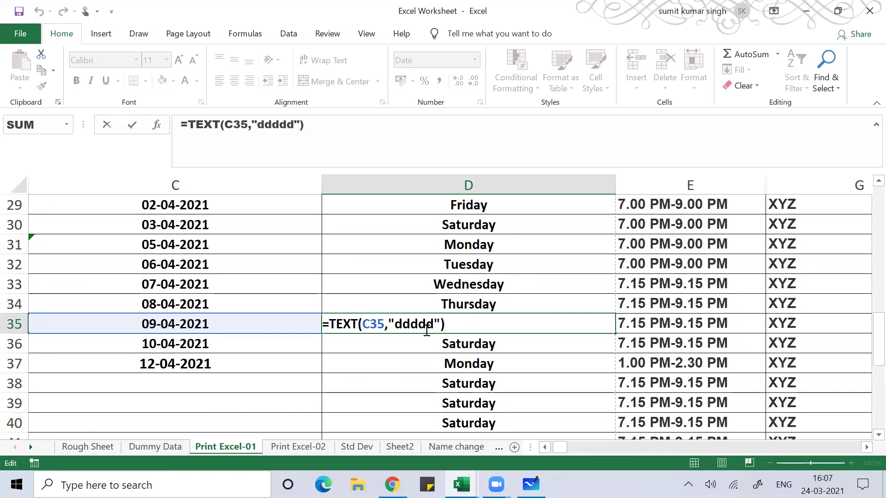
{"action": "key", "text": "Return"}
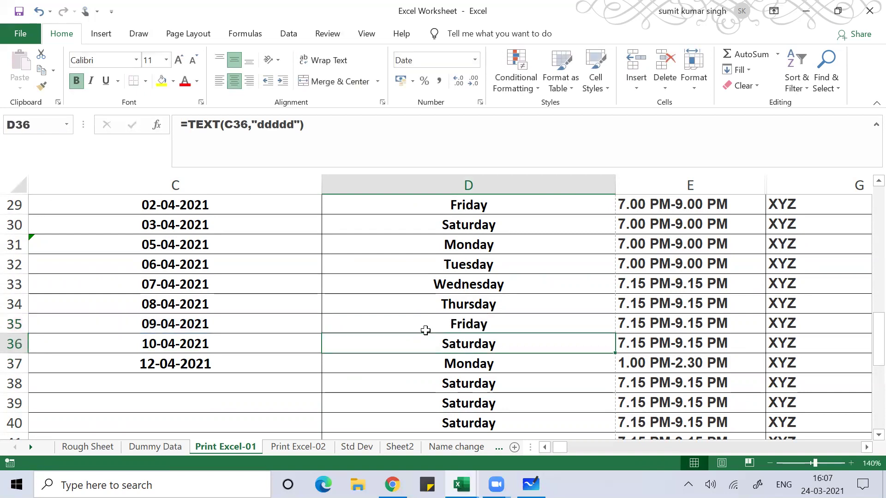
{"action": "key", "text": "Up"}
{"action": "key", "text": "Up"}
{"action": "key", "text": "Up"}
{"action": "key", "text": "Up"}
{"action": "key", "text": "Up"}
{"action": "key", "text": "Up"}
{"action": "key", "text": "Up"}
{"action": "key", "text": "Up"}
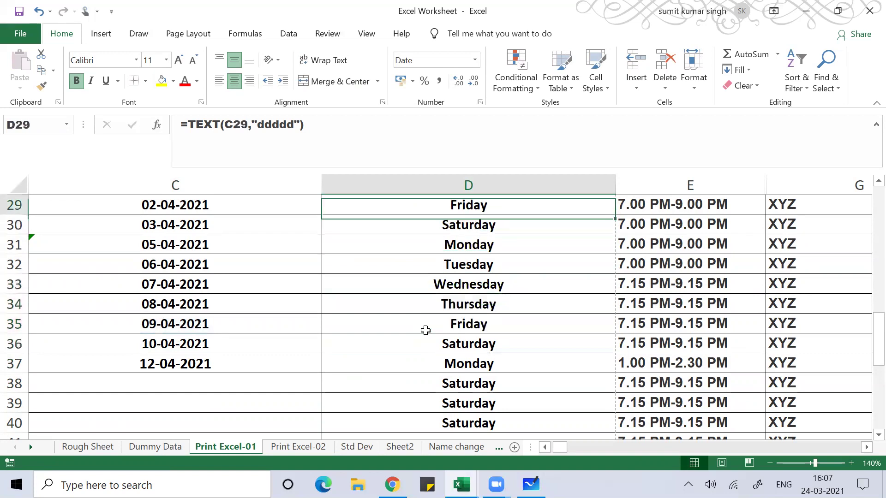
{"action": "key", "text": "Down"}
{"action": "key", "text": "Down"}
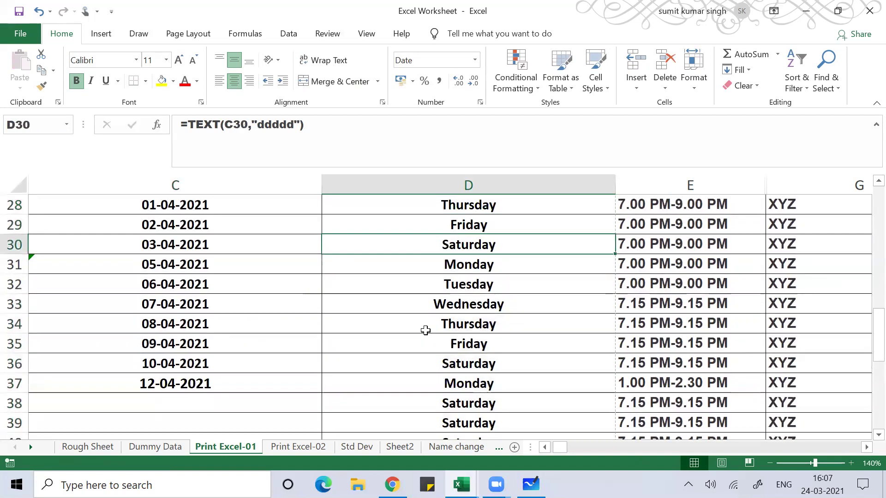
Copy the date formula from C37 and paste it into C38:C41 to fill the remaining dates.
{"action": "left_click", "coordinate": [201, 385]}
{"action": "key", "text": "ctrl+c"}
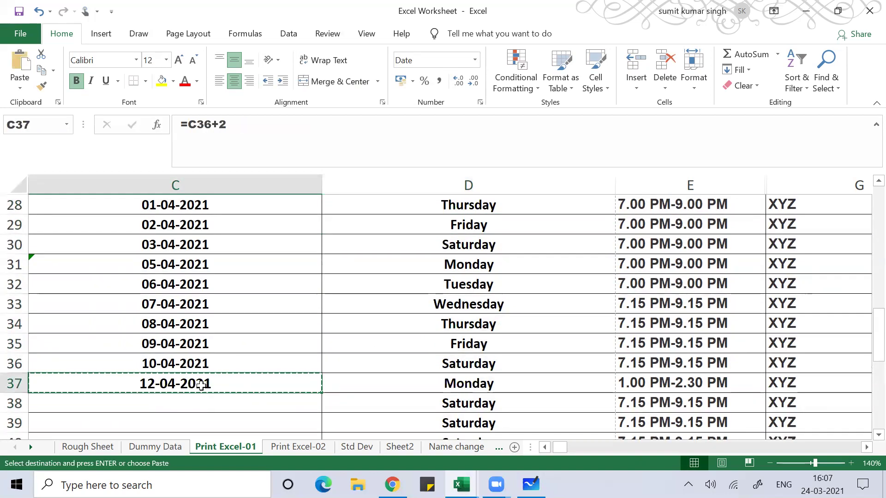
{"action": "key", "text": "Down"}
{"action": "key", "text": "shift+Down"}
{"action": "key", "text": "shift+Down"}
{"action": "key", "text": "shift+Down"}
{"action": "key", "text": "shift+Down"}
{"action": "key", "text": "shift+Down"}
{"action": "key", "text": "shift+Right"}
{"action": "key", "text": "shift+Right"}
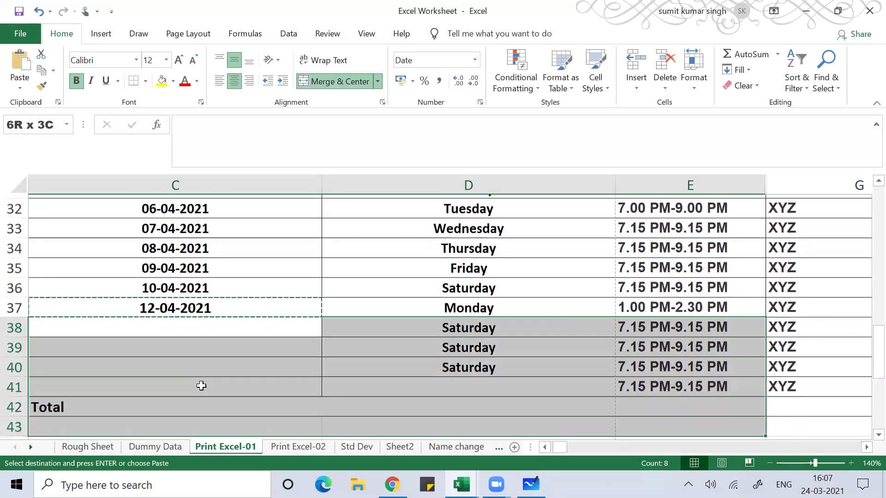
{"action": "key", "text": "shift+Up"}
{"action": "key", "text": "shift+Up"}
{"action": "key", "text": "shift+Left"}
{"action": "key", "text": "shift+Left"}
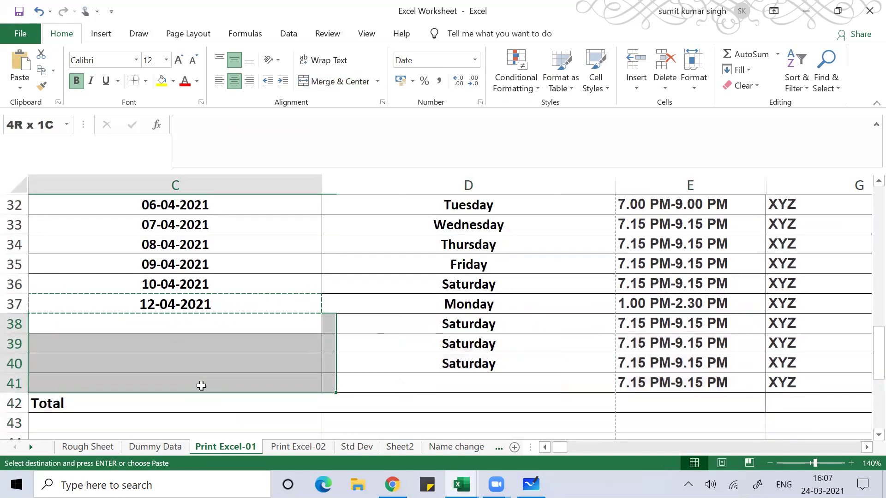
{"action": "key", "text": "shift+Left"}
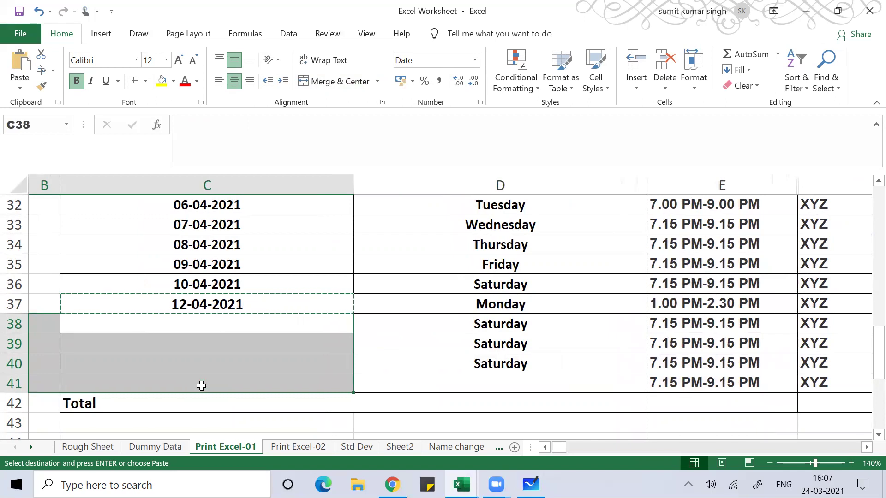
{"action": "left_click", "coordinate": [181, 330]}
{"action": "key", "text": "shift+Down"}
{"action": "key", "text": "shift+Down"}
{"action": "key", "text": "shift+Down"}
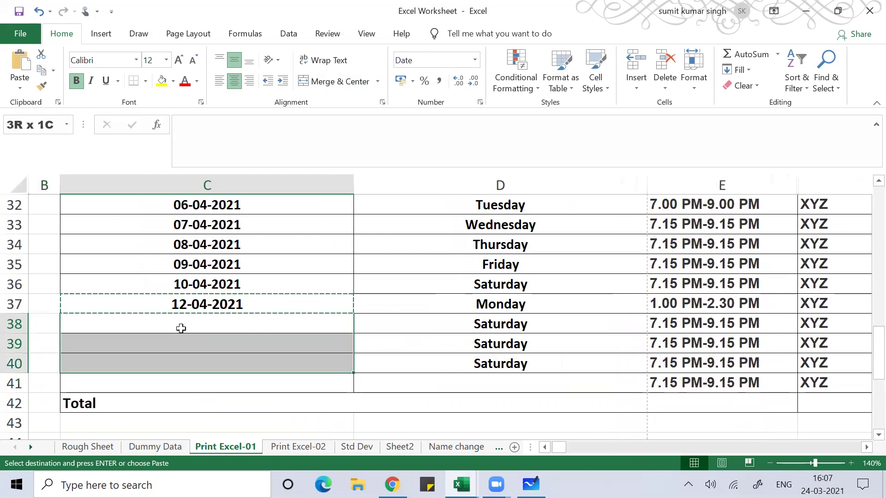
{"action": "key", "text": "ctrl+v"}
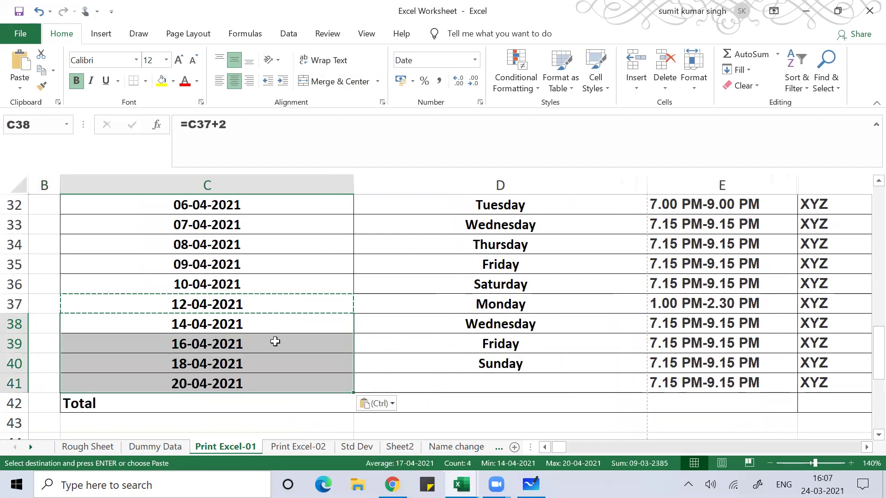
Copy the weekday formula from D40 and paste it into D41.
{"action": "left_click", "coordinate": [468, 372]}
{"action": "key", "text": "ctrl+c"}
{"action": "key", "text": "Down"}
{"action": "key", "text": "ctrl+v"}
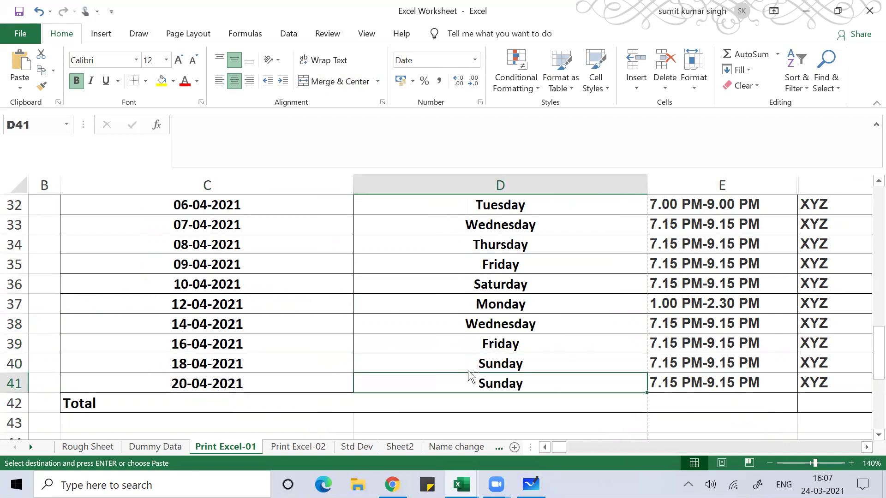
Review the Day column up to its header, then the hours, hourly remuneration and Amount formula in row 22.
{"action": "key", "text": "Up"}
{"action": "key", "text": "Up"}
{"action": "key", "text": "Up"}
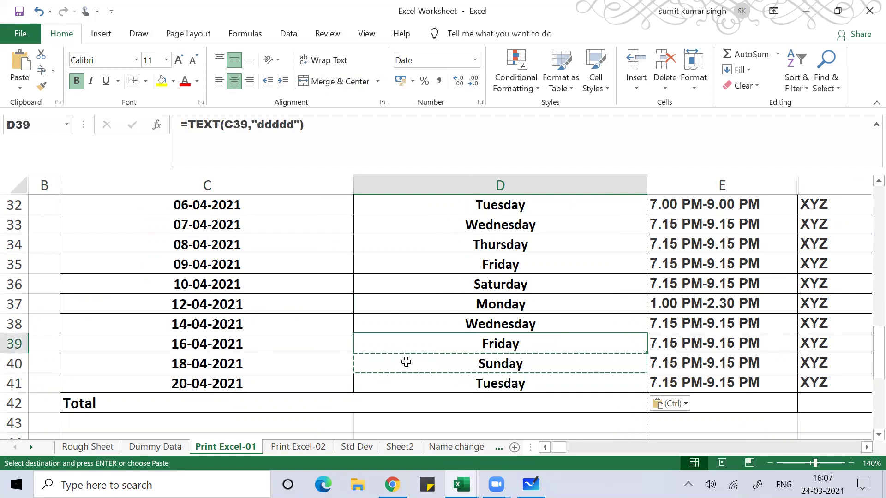
{"action": "key", "text": "Up"}
{"action": "key", "text": "Up"}
{"action": "key", "text": "Up"}
{"action": "key", "text": "Up"}
{"action": "key", "text": "Up"}
{"action": "key", "text": "Up"}
{"action": "key", "text": "Up"}
{"action": "key", "text": "Up"}
{"action": "key", "text": "Up"}
{"action": "key", "text": "Up"}
{"action": "key", "text": "Up"}
{"action": "key", "text": "Up"}
{"action": "key", "text": "Up"}
{"action": "key", "text": "Up"}
{"action": "key", "text": "Up"}
{"action": "key", "text": "Up"}
{"action": "key", "text": "Up"}
{"action": "key", "text": "Up"}
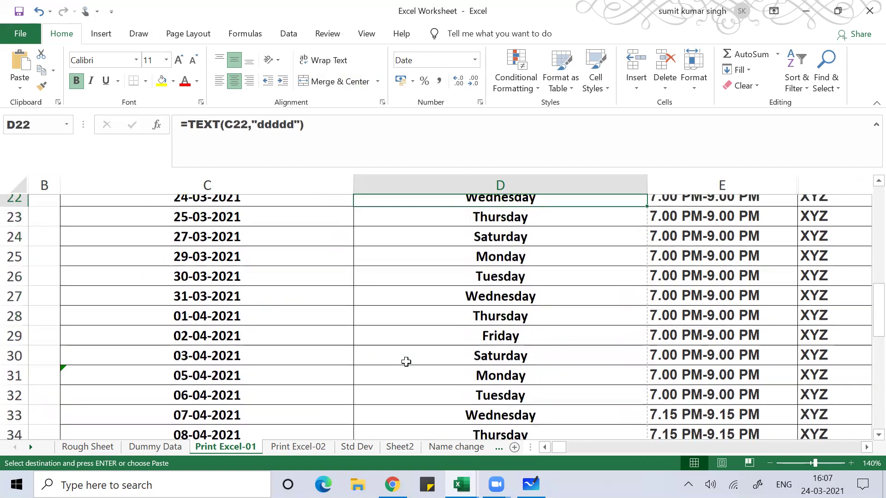
{"action": "key", "text": "Down"}
{"action": "key", "text": "Right"}
{"action": "key", "text": "Right"}
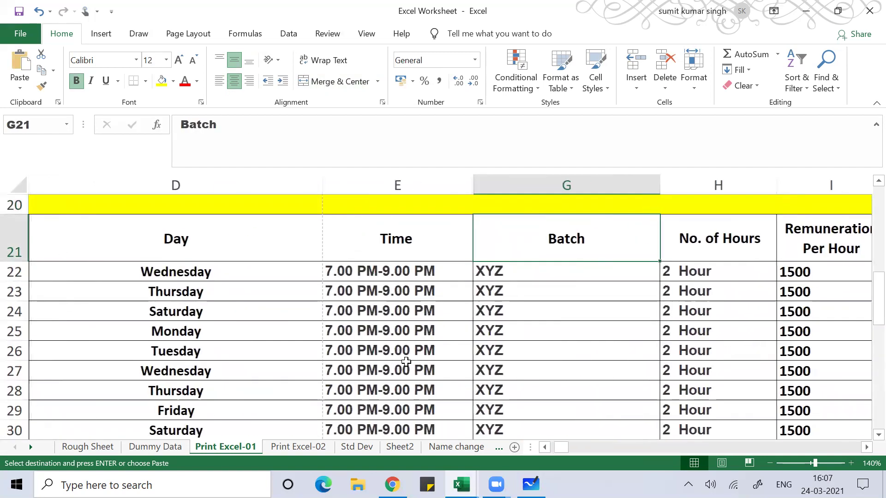
{"action": "key", "text": "Down"}
{"action": "key", "text": "Right"}
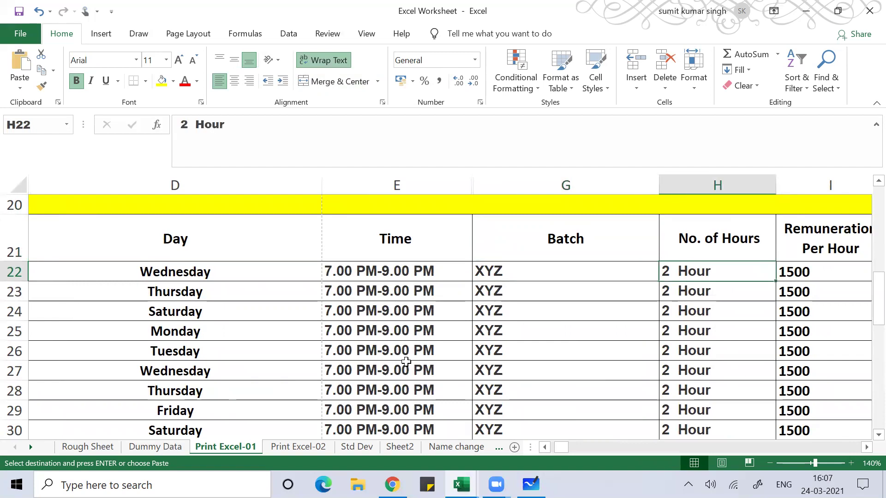
{"action": "key", "text": "Right"}
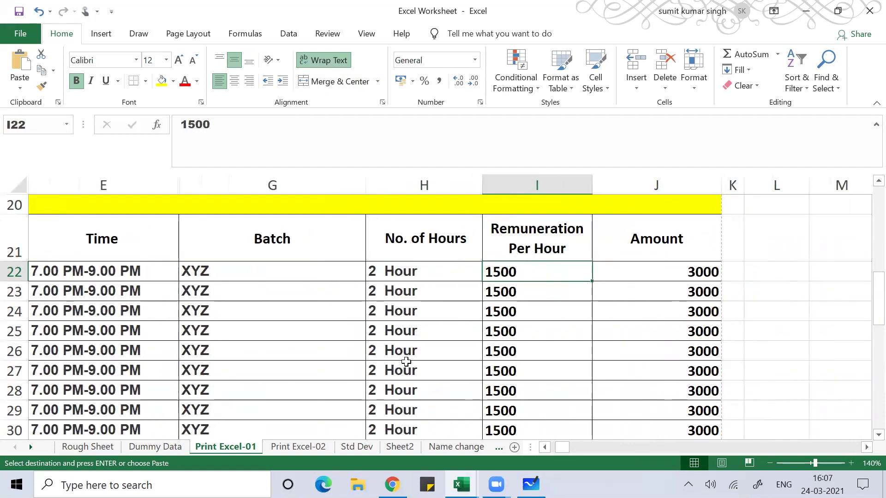
{"action": "key", "text": "Right"}
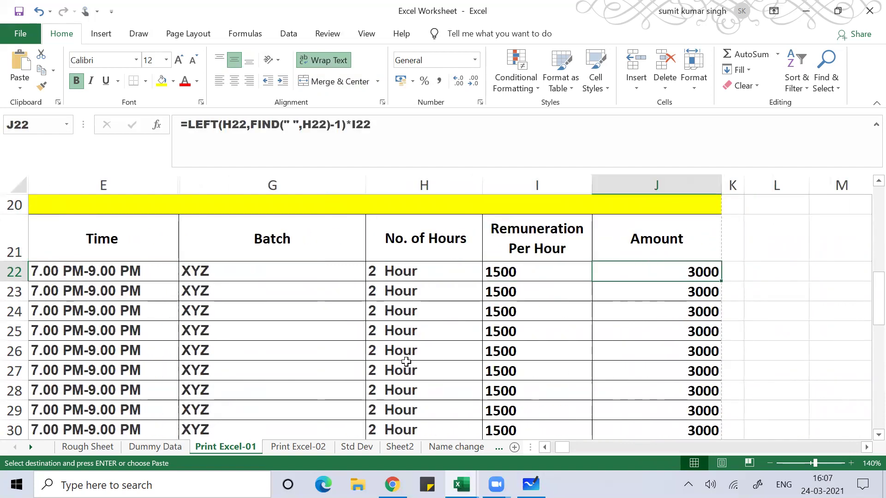
Try to calculate the Amount in J22 with the formula =I22*H22.
{"action": "type", "text": "="}
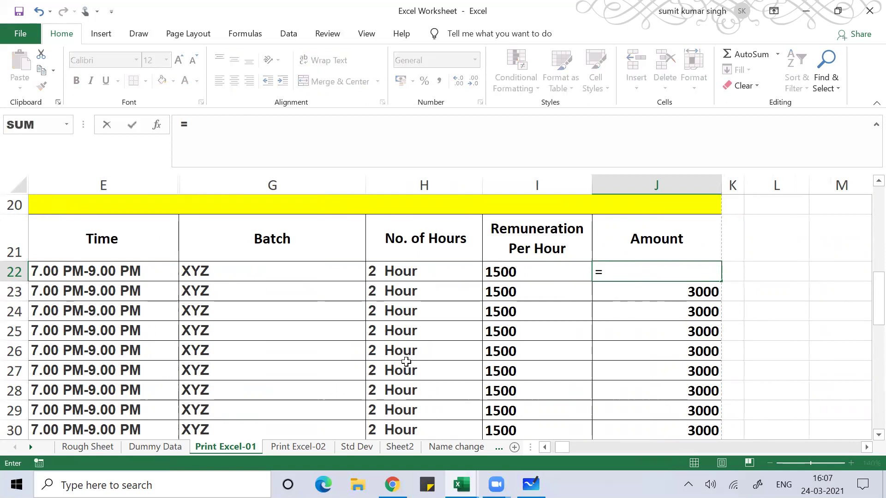
{"action": "key", "text": "Left"}
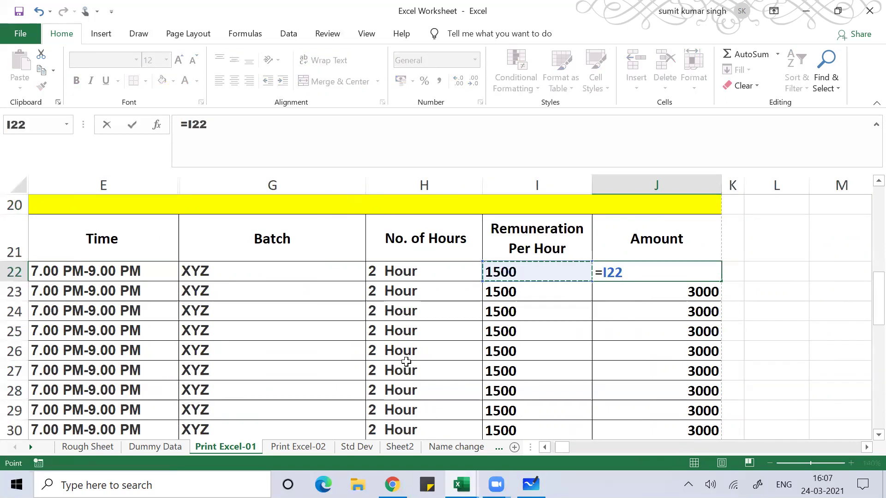
{"action": "type", "text": "*"}
{"action": "key", "text": "Left"}
{"action": "key", "text": "Left"}
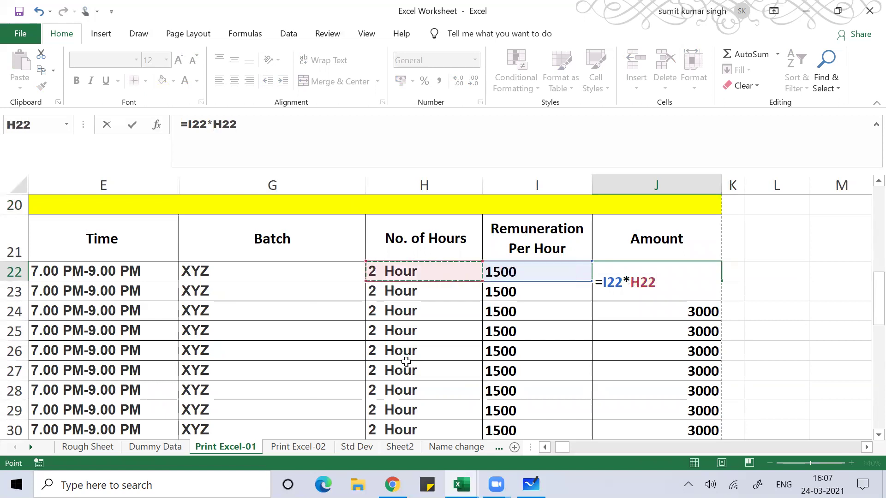
{"action": "key", "text": "Return"}
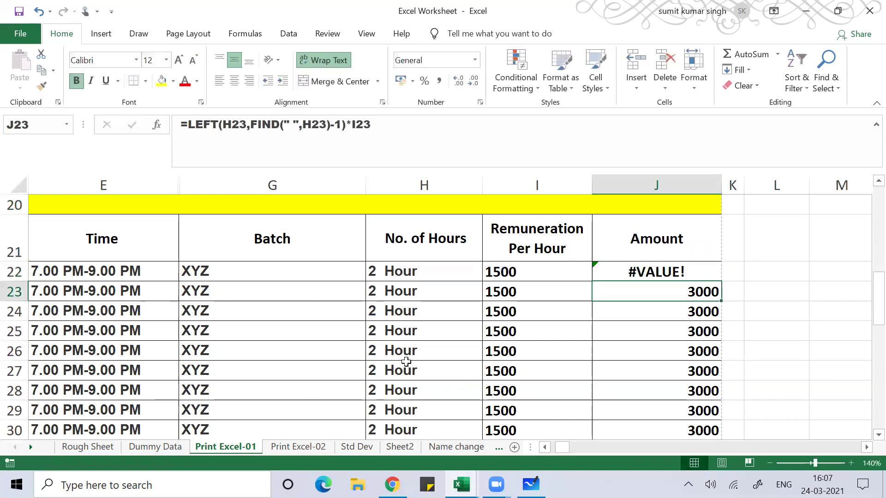
Enter the formula =(LEFT(H22,FIND(" ",H22)-1))*I22 in J22 to multiply the extracted hours by the hourly remuneration.
{"action": "key", "text": "Up"}
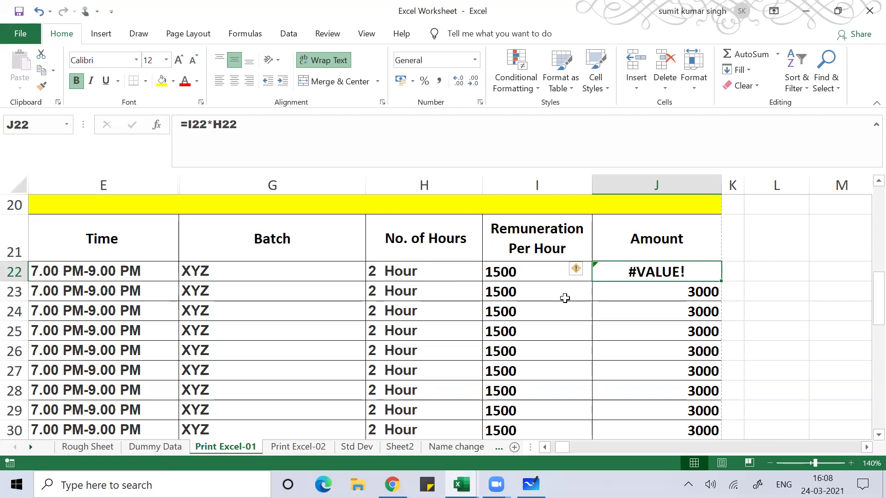
{"action": "type", "text": "=("}
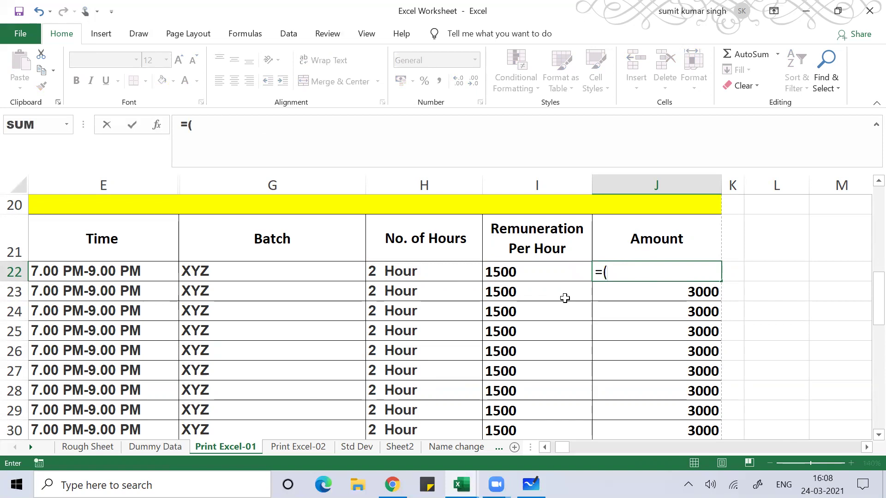
{"action": "type", "text": "left"}
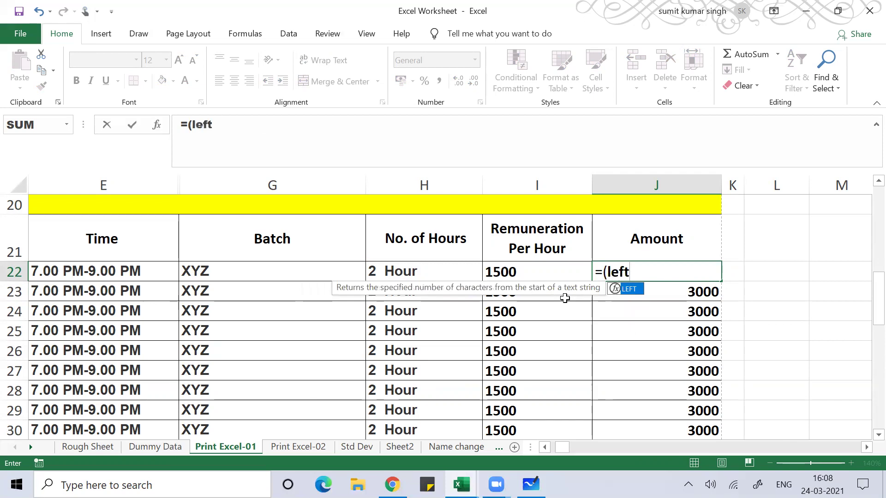
{"action": "type", "text": "("}
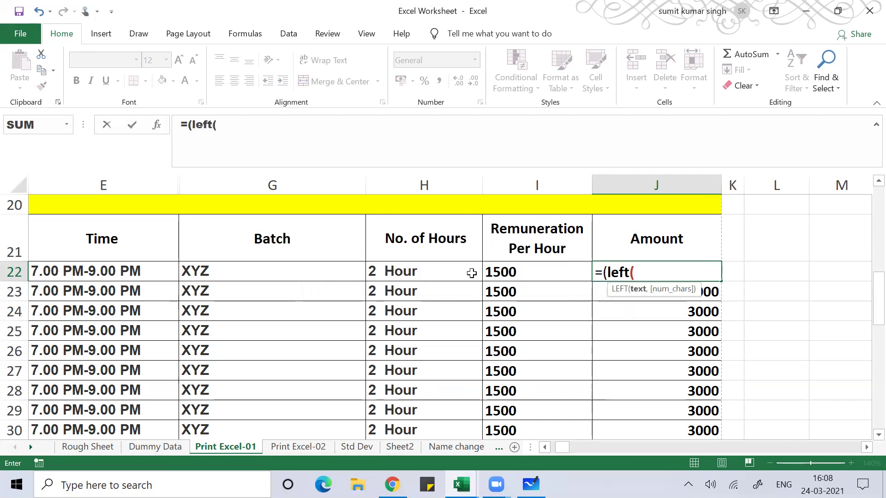
{"action": "left_click", "coordinate": [433, 271]}
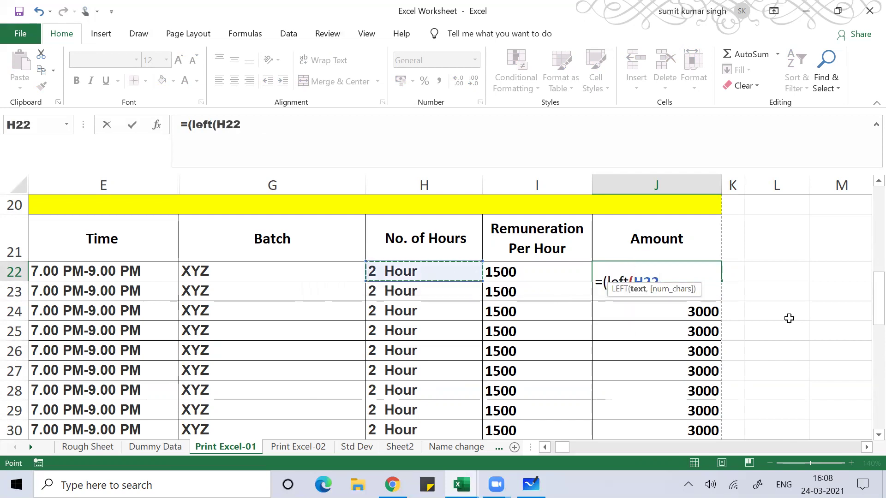
{"action": "type", "text": ",find"}
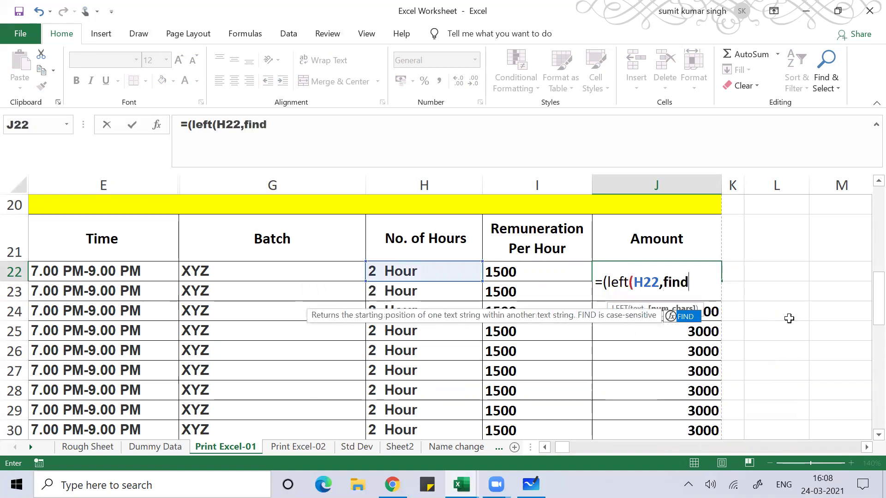
{"action": "type", "text": "(\" \","}
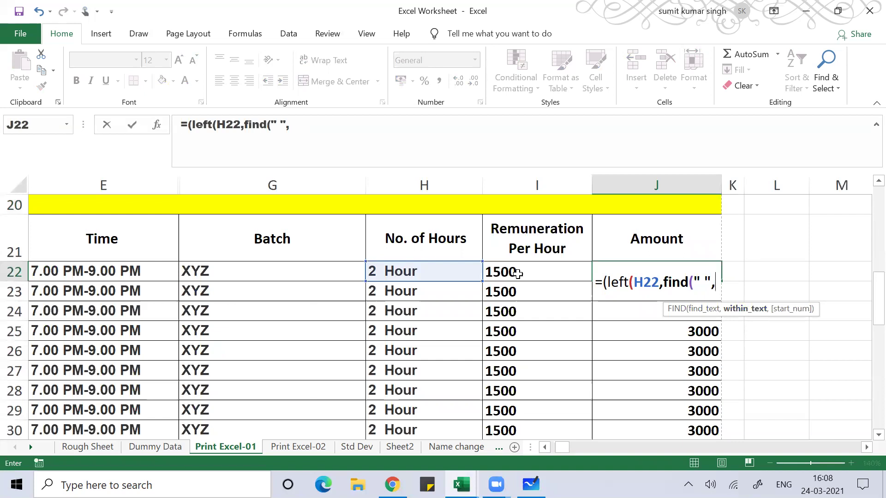
{"action": "left_click", "coordinate": [418, 270]}
{"action": "type", "text": ")-1"}
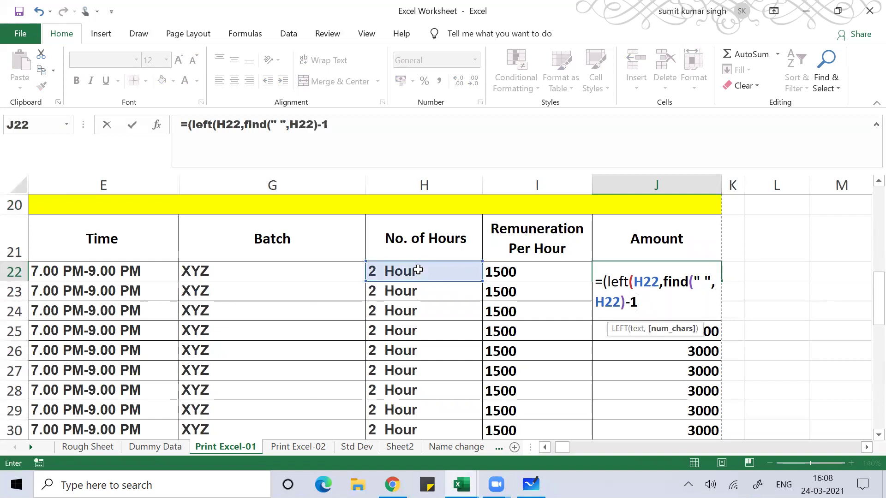
{"action": "type", "text": "))"}
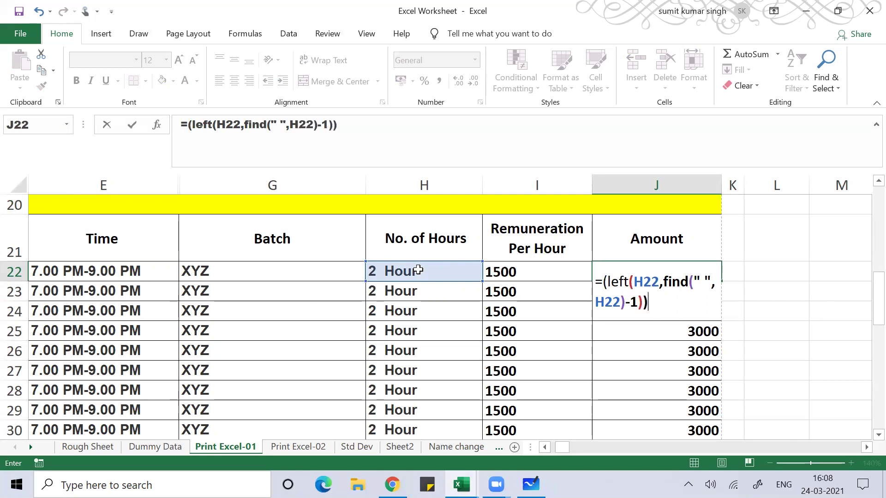
{"action": "type", "text": ")*I22"}
{"action": "key", "text": "Return"}
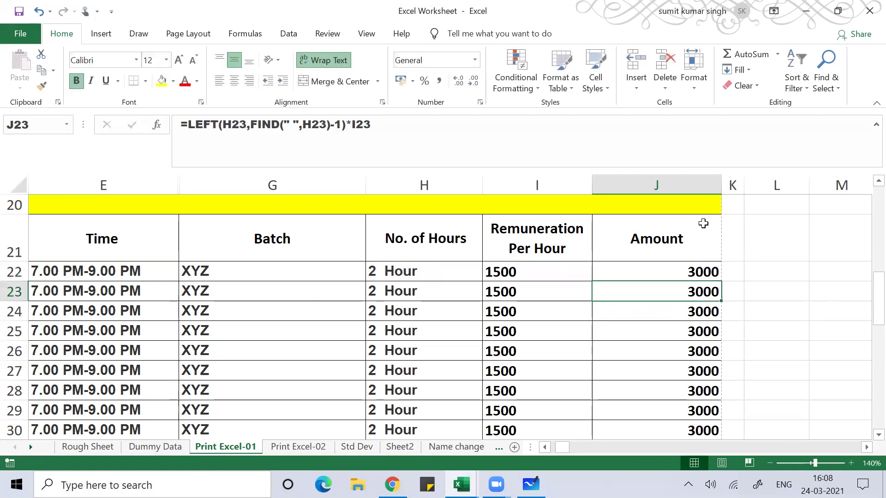
Fill the J22 formula down the Amount column and inspect its cell references in J22.
{"action": "left_click", "coordinate": [673, 269]}
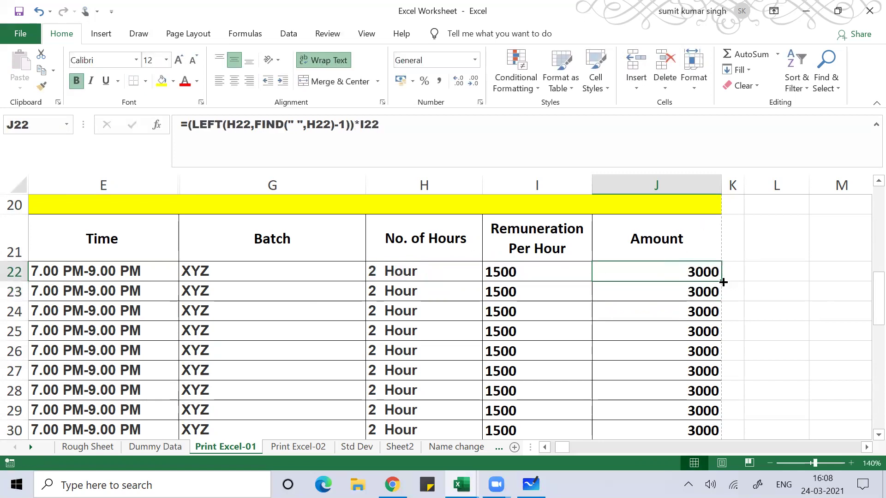
{"action": "double_click", "coordinate": [722, 281]}
{"action": "left_click", "coordinate": [659, 273]}
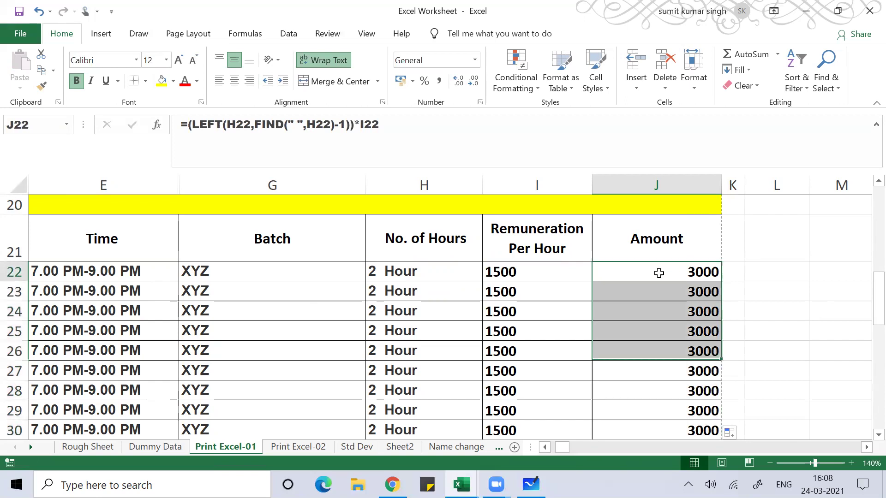
{"action": "double_click", "coordinate": [659, 273]}
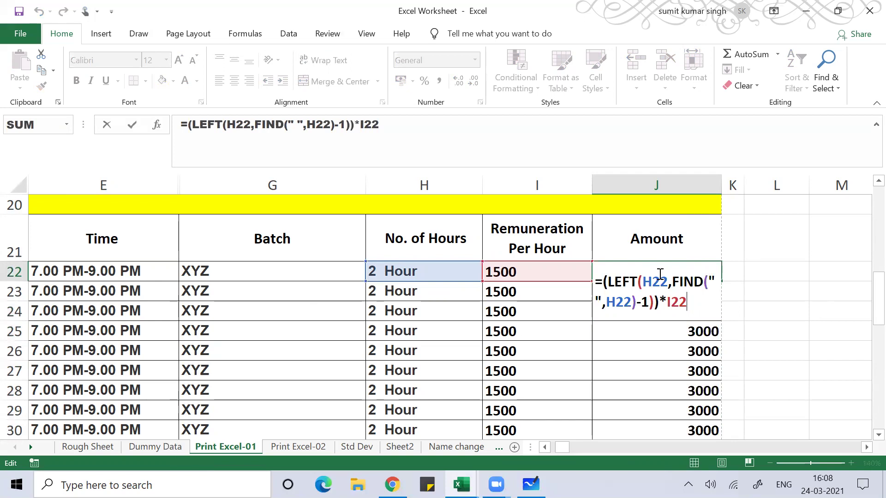
{"action": "key", "text": "Return"}
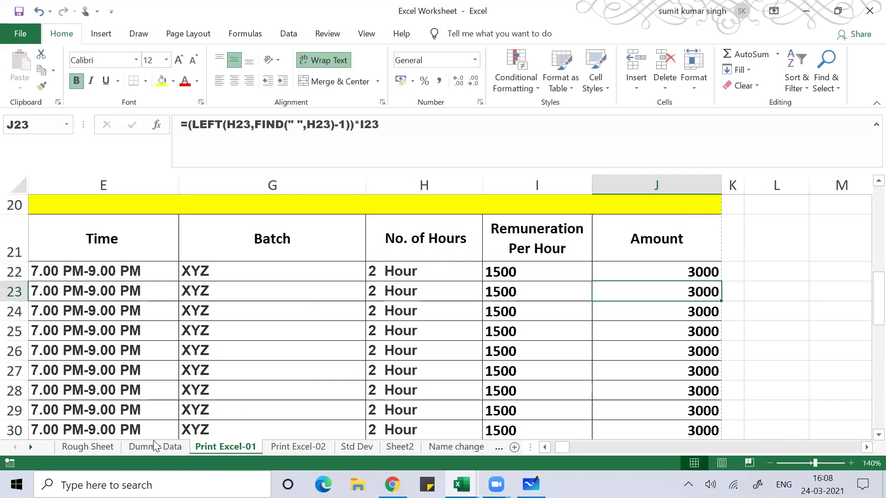
Examine the LEFT, MID and RIGHT name-splitting formulas on the Name change sheet.
{"action": "left_click", "coordinate": [453, 444]}
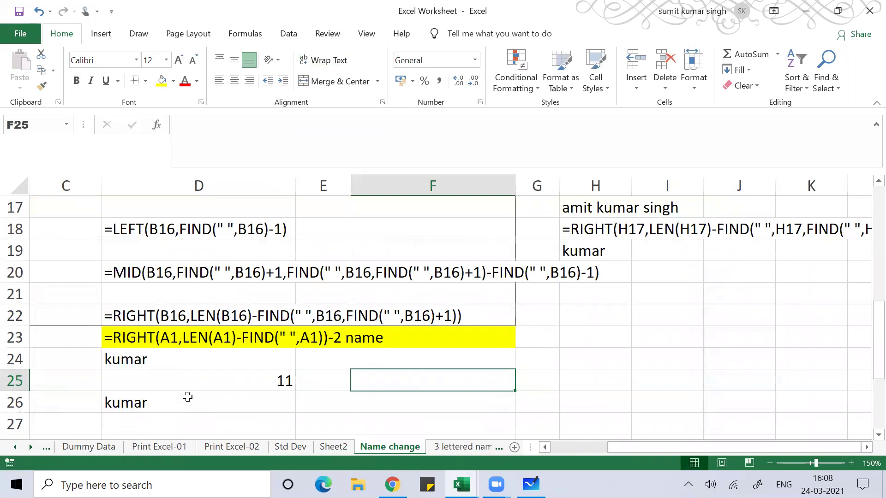
{"action": "left_click", "coordinate": [187, 397]}
{"action": "key", "text": "Up"}
{"action": "key", "text": "Up"}
{"action": "key", "text": "Up"}
{"action": "key", "text": "Up"}
{"action": "key", "text": "Up"}
{"action": "key", "text": "Up"}
{"action": "key", "text": "Up"}
{"action": "key", "text": "Up"}
{"action": "key", "text": "Up"}
{"action": "key", "text": "Up"}
{"action": "key", "text": "Up"}
{"action": "key", "text": "Up"}
{"action": "key", "text": "Up"}
{"action": "key", "text": "Up"}
{"action": "key", "text": "Up"}
{"action": "key", "text": "Up"}
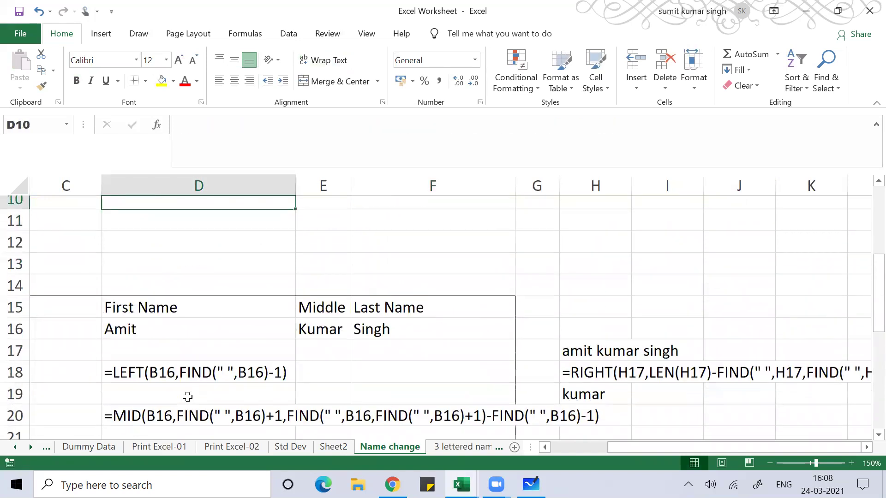
{"action": "key", "text": "Down"}
{"action": "key", "text": "Down"}
{"action": "key", "text": "Down"}
{"action": "key", "text": "Down"}
{"action": "key", "text": "Right"}
{"action": "key", "text": "Right"}
{"action": "key", "text": "Right"}
{"action": "key", "text": "Right"}
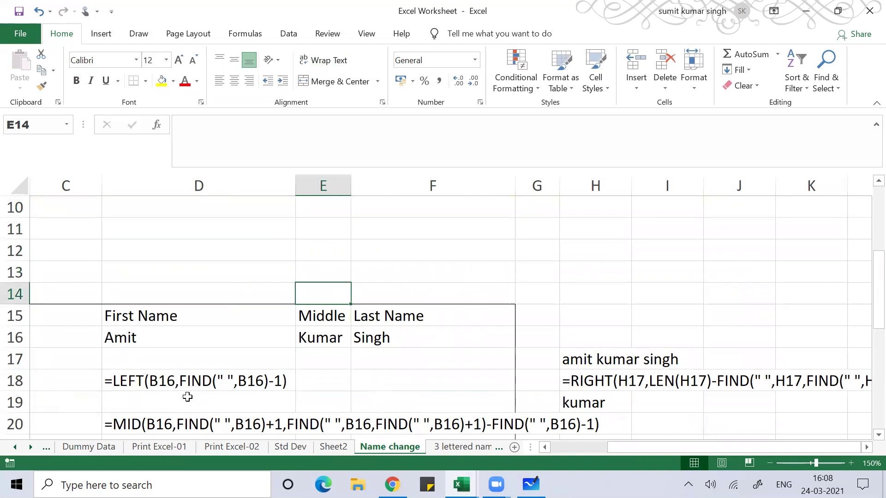
{"action": "key", "text": "Up"}
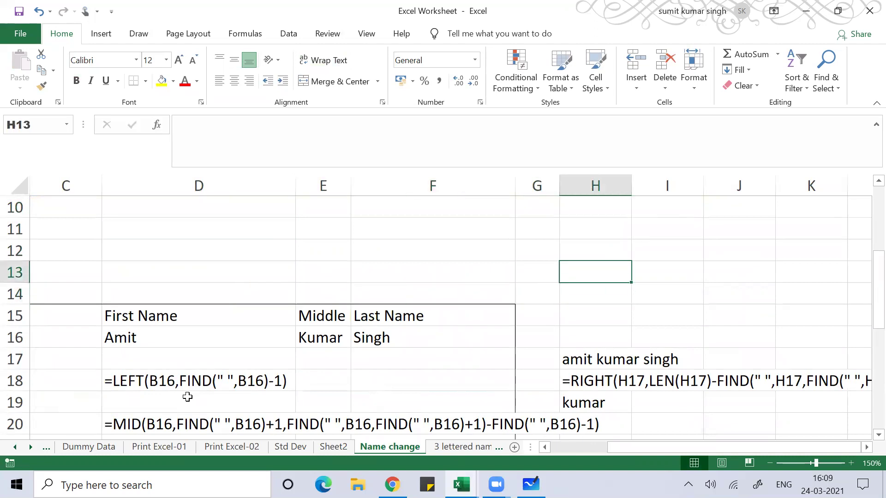
Examine the LEFT and FIND formula behind the First Name result in D16 on the Name change sheet.
{"action": "key", "text": "Up"}
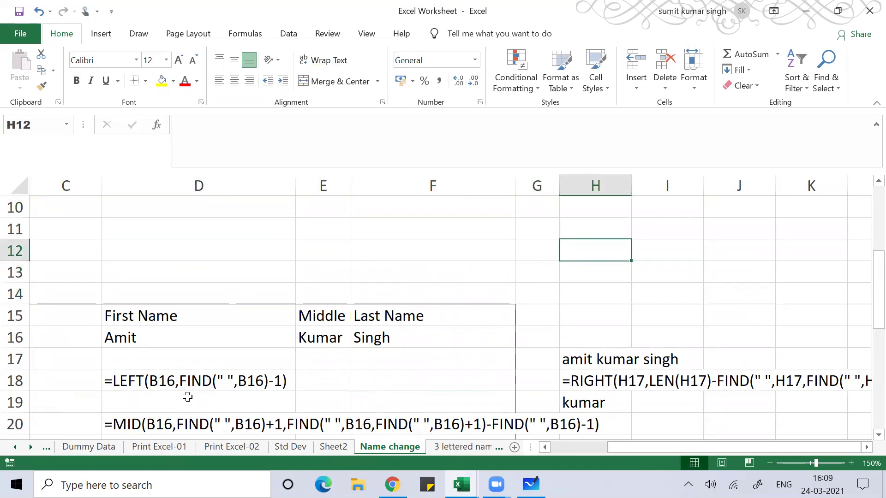
{"action": "key", "text": "Left"}
{"action": "key", "text": "Left"}
{"action": "key", "text": "Left"}
{"action": "key", "text": "Left"}
{"action": "key", "text": "Left"}
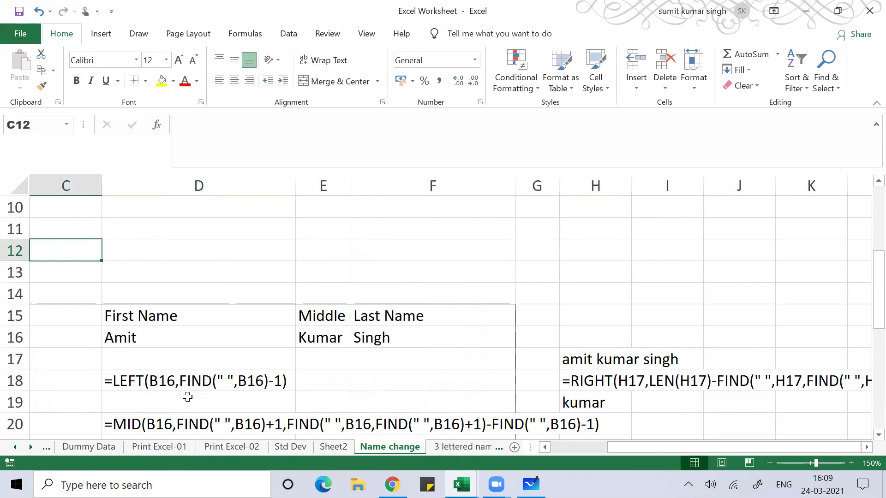
{"action": "key", "text": "Right"}
{"action": "key", "text": "Down"}
{"action": "key", "text": "Down"}
{"action": "key", "text": "Down"}
{"action": "key", "text": "Down"}
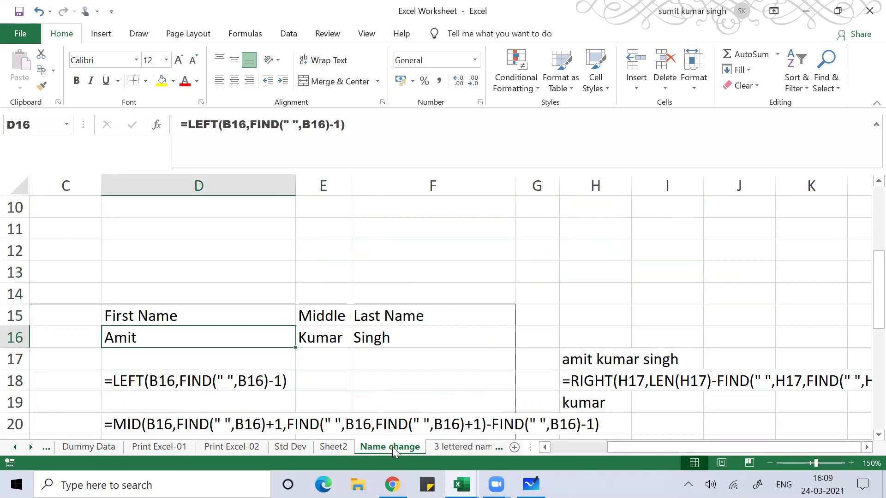
Return to the Print Excel-01 sheet and review the Amount column down to its total in J42.
{"action": "left_click", "coordinate": [210, 449]}
{"action": "left_click", "coordinate": [163, 446]}
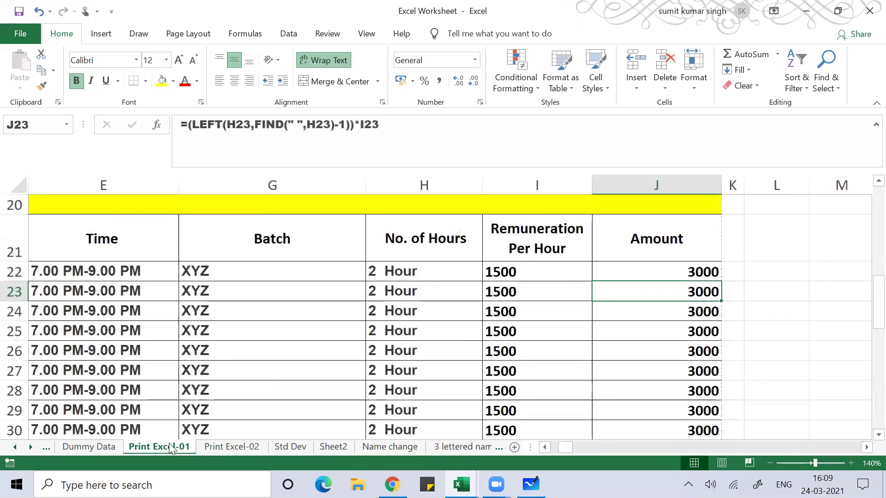
{"action": "left_click", "coordinate": [620, 340]}
{"action": "key", "text": "Up"}
{"action": "key", "text": "Up"}
{"action": "key", "text": "Up"}
{"action": "key", "text": "Up"}
{"action": "key", "text": "Up"}
{"action": "key", "text": "Up"}
{"action": "key", "text": "Up"}
{"action": "key", "text": "Up"}
{"action": "key", "text": "Up"}
{"action": "key", "text": "Up"}
{"action": "key", "text": "Up"}
{"action": "key", "text": "Up"}
{"action": "key", "text": "Up"}
{"action": "key", "text": "Up"}
{"action": "key", "text": "Up"}
{"action": "key", "text": "Up"}
{"action": "key", "text": "Up"}
{"action": "key", "text": "Up"}
{"action": "key", "text": "Up"}
{"action": "key", "text": "Up"}
{"action": "key", "text": "Down"}
{"action": "left_click", "coordinate": [620, 338]}
{"action": "key", "text": "Down"}
{"action": "key", "text": "Down"}
{"action": "key", "text": "Down"}
{"action": "key", "text": "Down"}
{"action": "key", "text": "Down"}
{"action": "key", "text": "Down"}
{"action": "key", "text": "Down"}
{"action": "key", "text": "Down"}
{"action": "key", "text": "Down"}
{"action": "key", "text": "Down"}
{"action": "key", "text": "Down"}
{"action": "key", "text": "Down"}
{"action": "key", "text": "Down"}
{"action": "key", "text": "Down"}
{"action": "key", "text": "Down"}
{"action": "key", "text": "Down"}
{"action": "key", "text": "Down"}
{"action": "key", "text": "Down"}
{"action": "key", "text": "Down"}
{"action": "key", "text": "Down"}
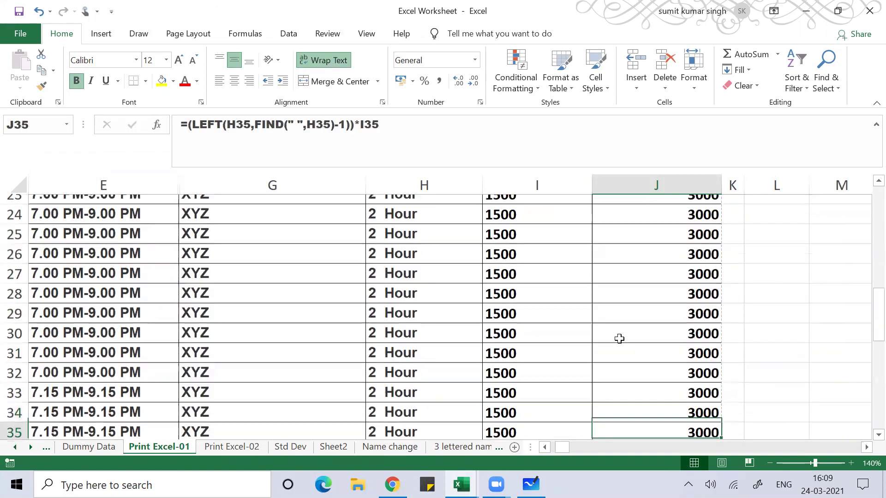
{"action": "key", "text": "Down"}
{"action": "key", "text": "Down"}
{"action": "key", "text": "Down"}
{"action": "key", "text": "Down"}
{"action": "key", "text": "Down"}
{"action": "key", "text": "Down"}
{"action": "key", "text": "Down"}
{"action": "key", "text": "Down"}
{"action": "key", "text": "Up"}
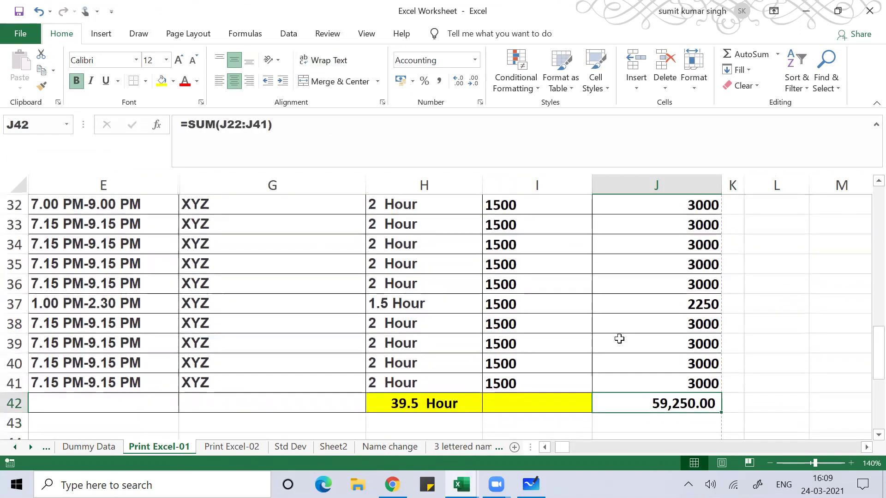
Inspect the cell range used by the SUM formula in the Amount total, J42.
{"action": "key", "text": "F2"}
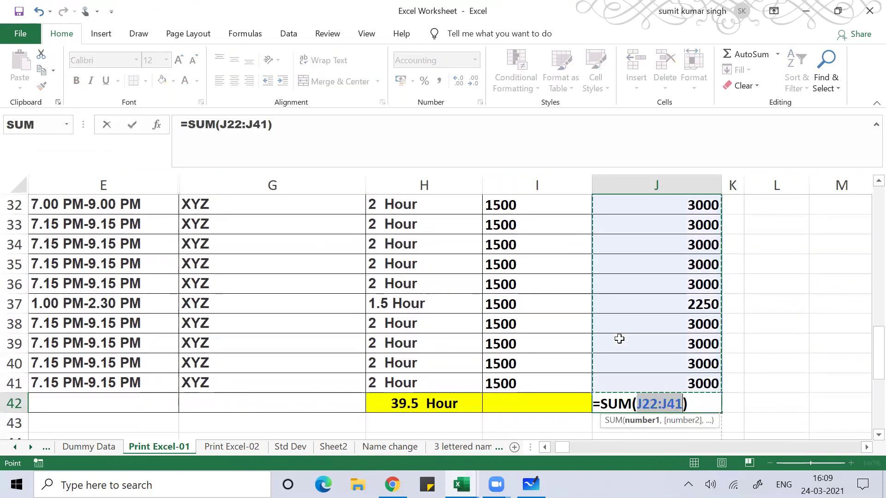
{"action": "key", "text": "Return"}
{"action": "key", "text": "Up"}
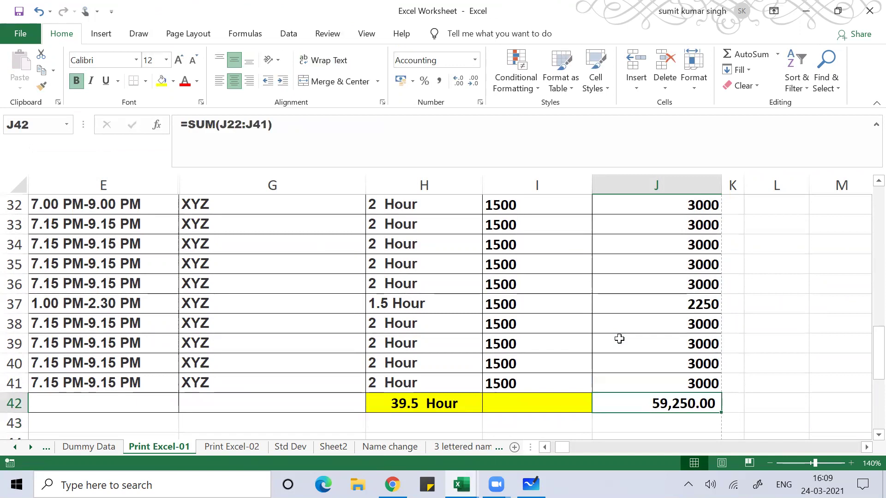
Re-enter the Amount total in J42 as a SUM over the range J21:J41.
{"action": "type", "text": "=sum("}
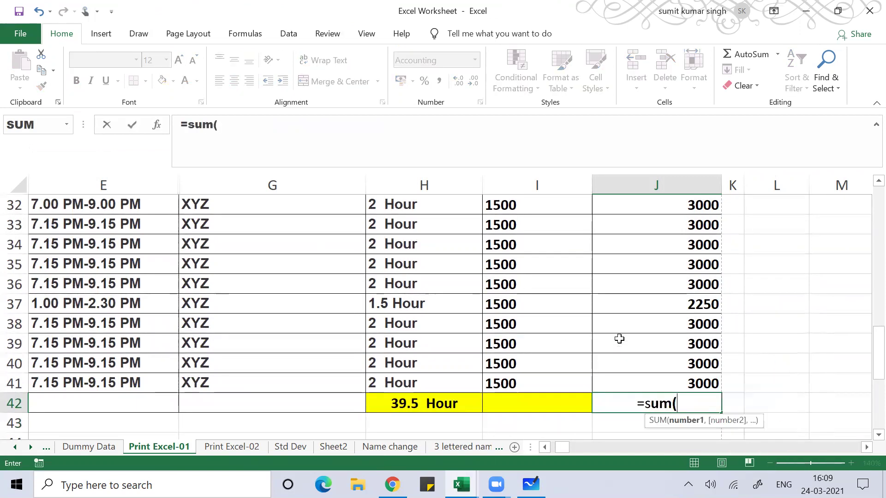
{"action": "key", "text": "Up"}
{"action": "key", "text": "ctrl+shift+Up"}
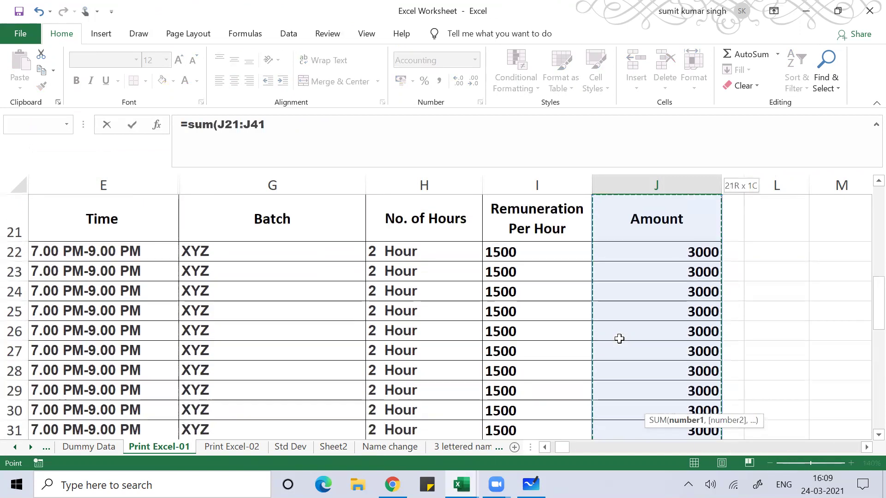
{"action": "key", "text": "Return"}
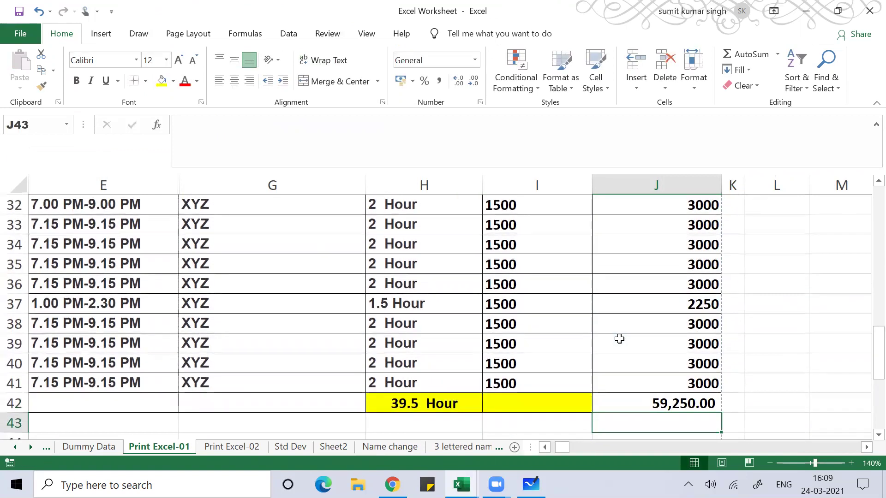
Review the invoice from the Amount total up to the Service Invoice heading, ending on cell G4.
{"action": "key", "text": "Up"}
{"action": "key", "text": "Up"}
{"action": "key", "text": "Up"}
{"action": "key", "text": "Up"}
{"action": "key", "text": "Up"}
{"action": "key", "text": "Up"}
{"action": "key", "text": "Up"}
{"action": "key", "text": "Up"}
{"action": "key", "text": "Up"}
{"action": "key", "text": "Up"}
{"action": "key", "text": "Up"}
{"action": "key", "text": "Up"}
{"action": "key", "text": "Up"}
{"action": "key", "text": "Up"}
{"action": "key", "text": "Up"}
{"action": "key", "text": "Up"}
{"action": "key", "text": "Up"}
{"action": "key", "text": "Up"}
{"action": "key", "text": "Up"}
{"action": "key", "text": "Up"}
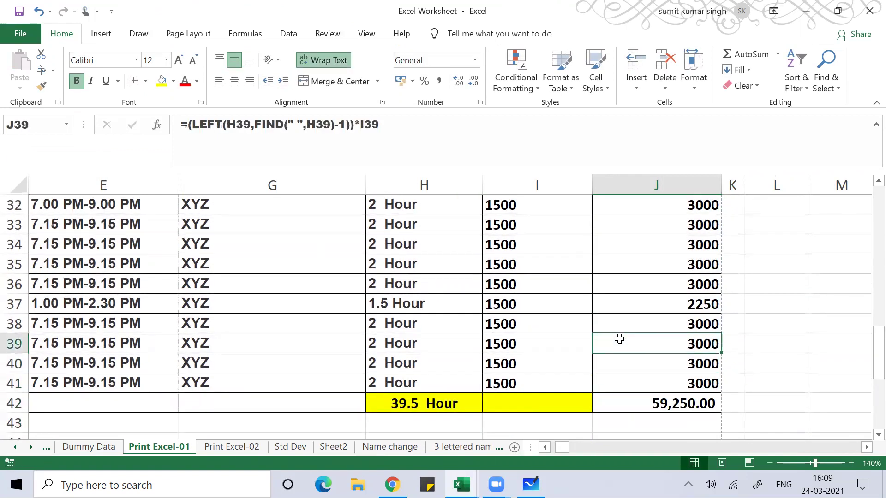
{"action": "key", "text": "Up"}
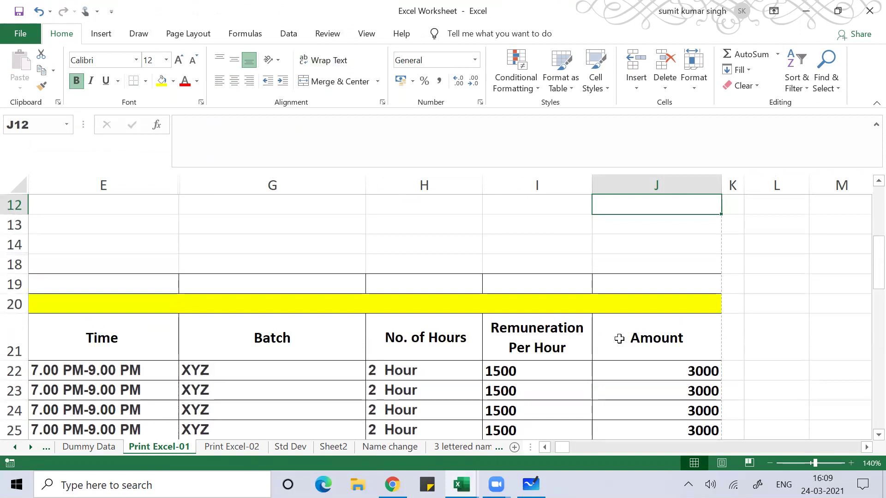
{"action": "key", "text": "Up"}
{"action": "key", "text": "Up"}
{"action": "key", "text": "Up"}
{"action": "key", "text": "Up"}
{"action": "key", "text": "Up"}
{"action": "key", "text": "Up"}
{"action": "key", "text": "Up"}
{"action": "key", "text": "Up"}
{"action": "key", "text": "Up"}
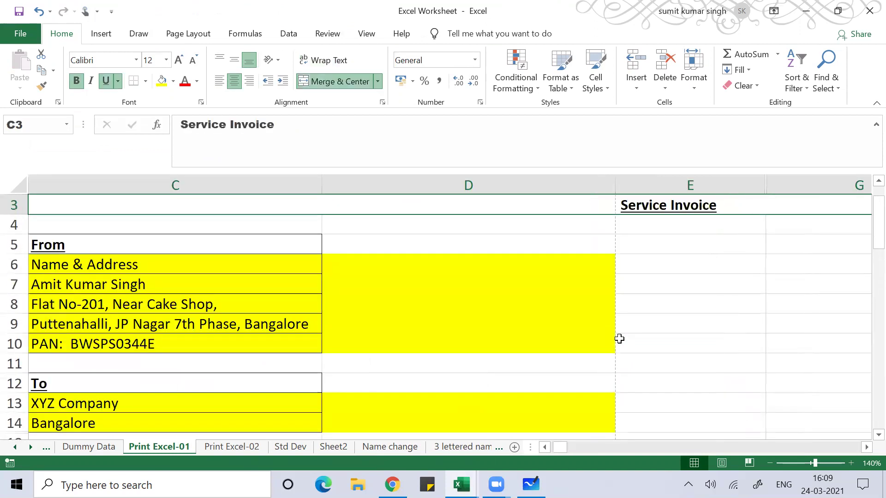
{"action": "key", "text": "Down"}
{"action": "key", "text": "Left"}
{"action": "key", "text": "Left"}
{"action": "key", "text": "Left"}
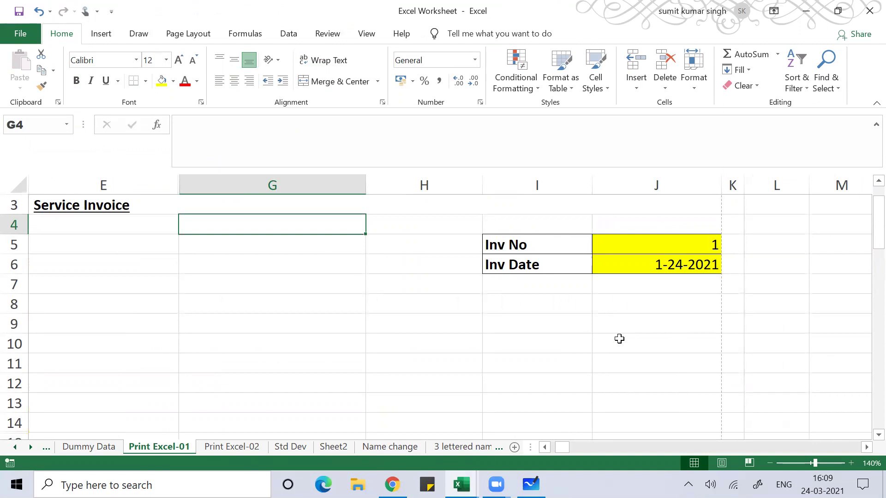
Set the invoice's print orientation to landscape and check the second page in the print preview.
{"action": "key", "text": "ctrl+p"}
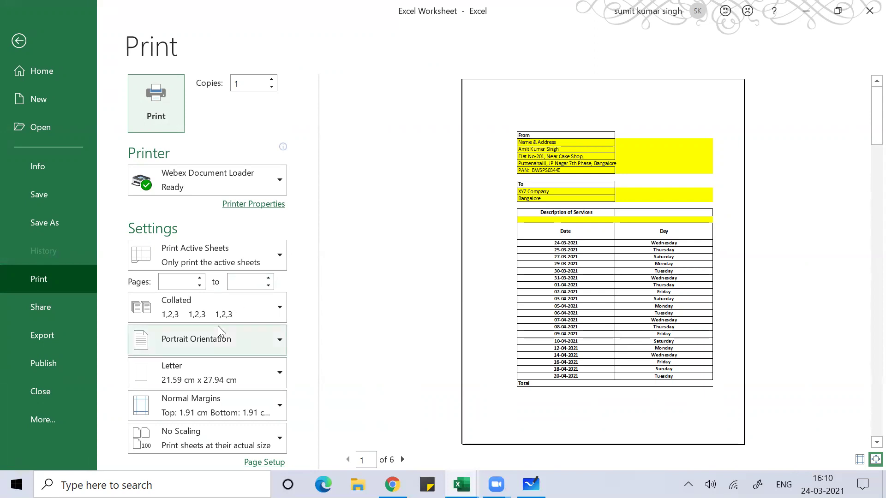
{"action": "left_click", "coordinate": [215, 340]}
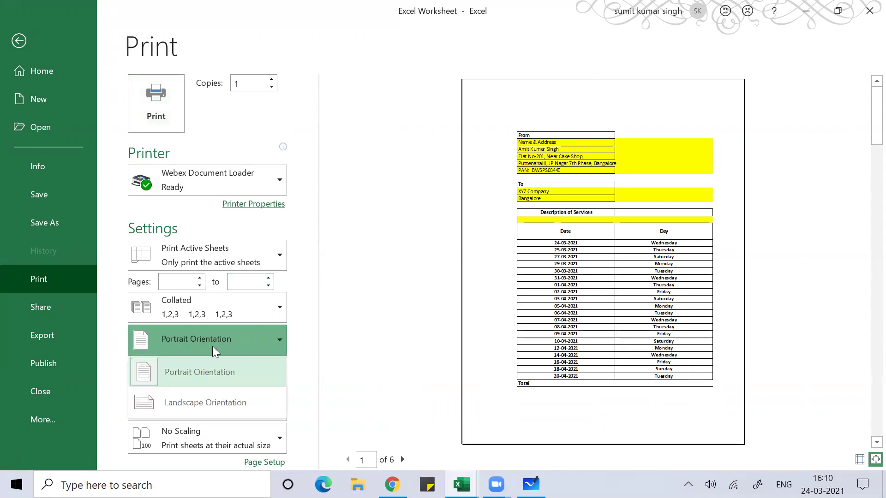
{"action": "left_click", "coordinate": [208, 403]}
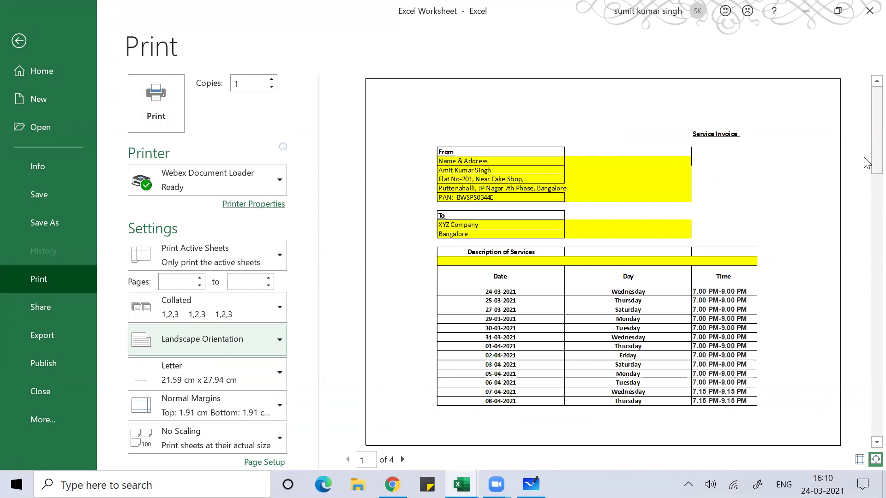
{"action": "scroll", "coordinate": [866, 203], "scroll_direction": "down", "scroll_amount": 1}
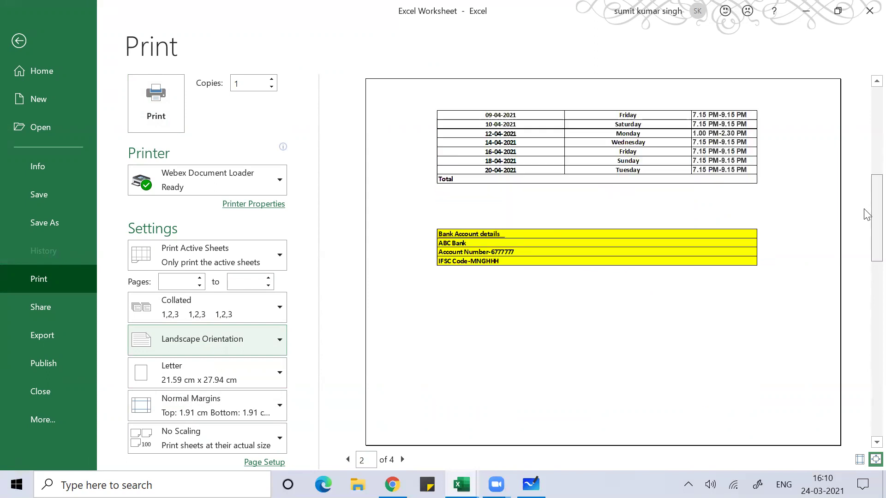
Scale the printout in Page Setup to fit 1 page wide by 1 tall.
{"action": "left_click", "coordinate": [259, 463]}
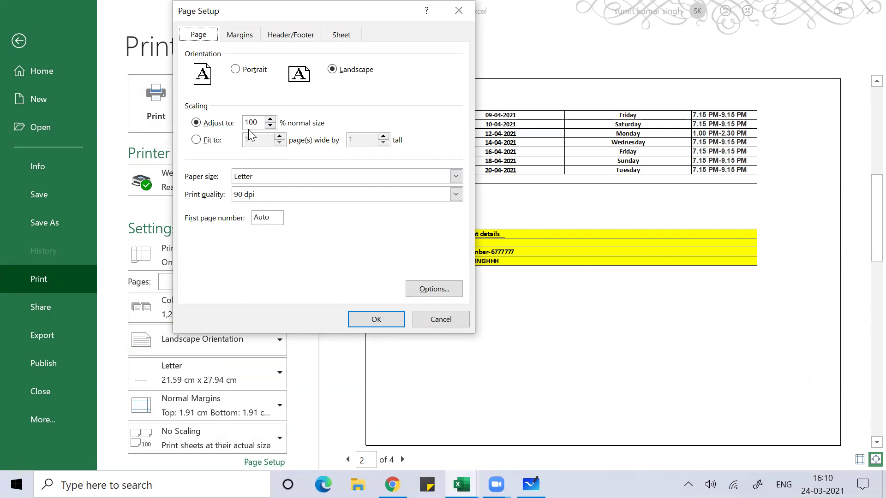
{"action": "left_click", "coordinate": [196, 140]}
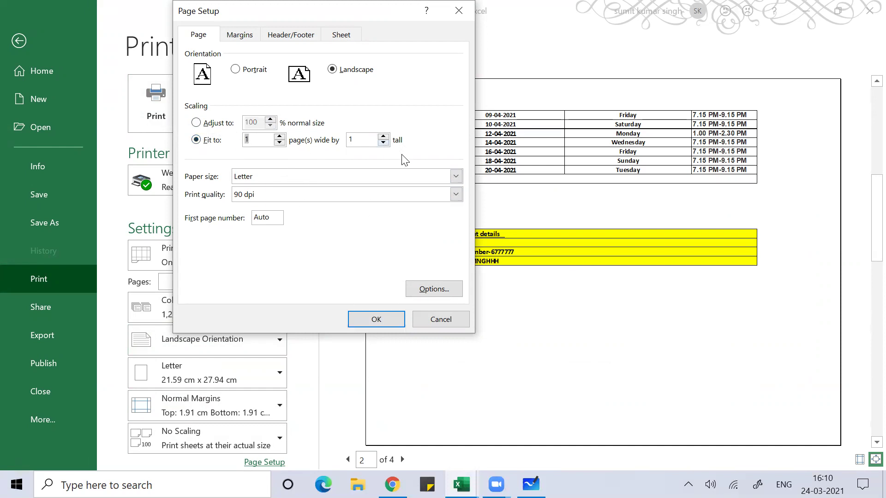
{"action": "left_click", "coordinate": [377, 319]}
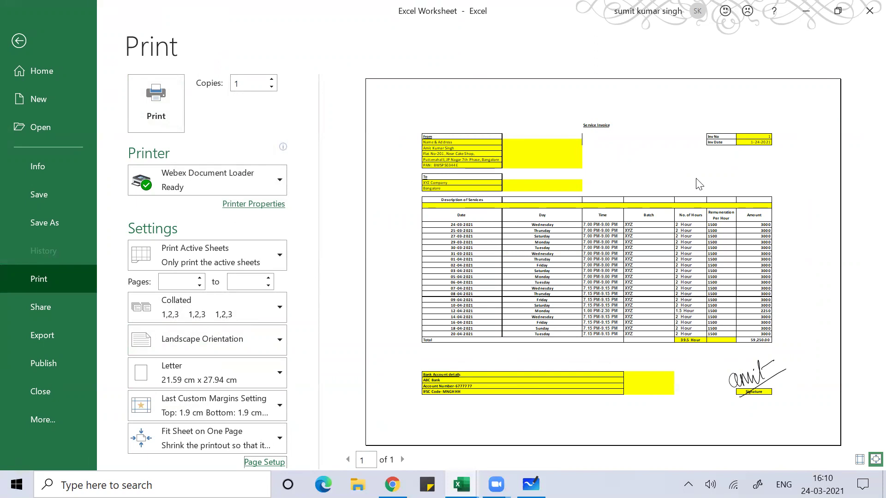
Choose PDF as the save format in the CA Logical Reasoning folder, and cancel the save to return to the sheet.
{"action": "left_click", "coordinate": [50, 219]}
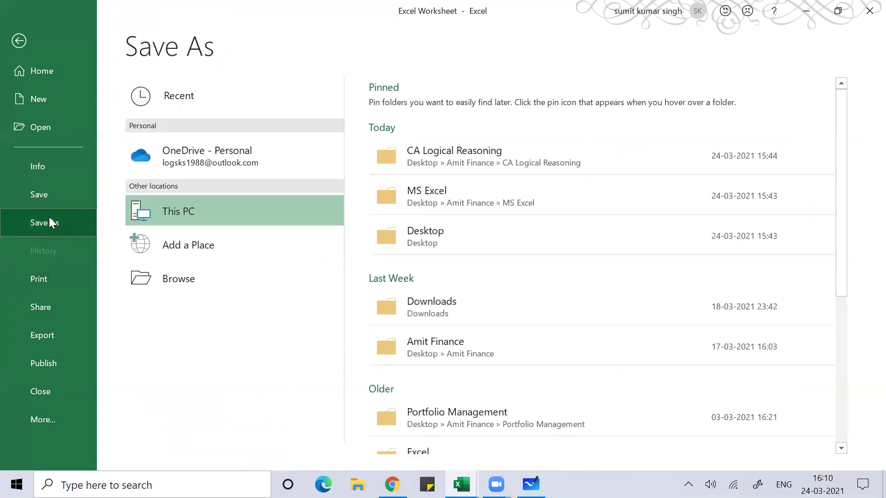
{"action": "left_click", "coordinate": [430, 150]}
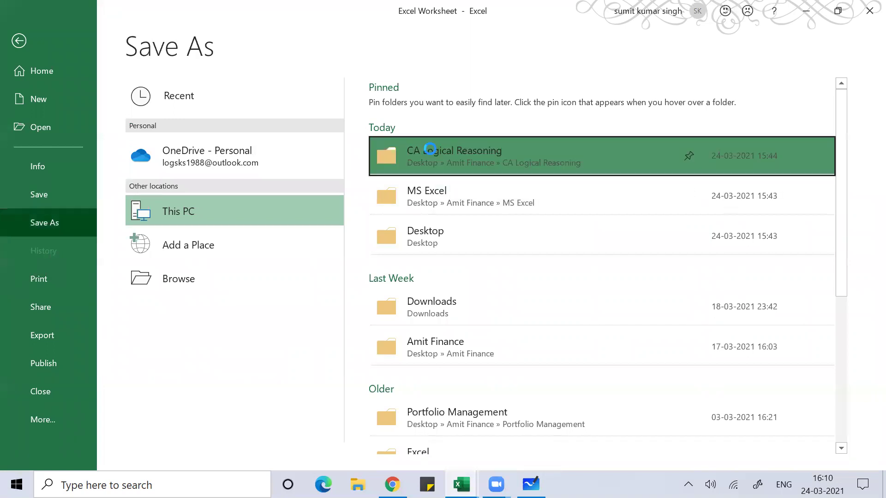
{"action": "left_click", "coordinate": [232, 250]}
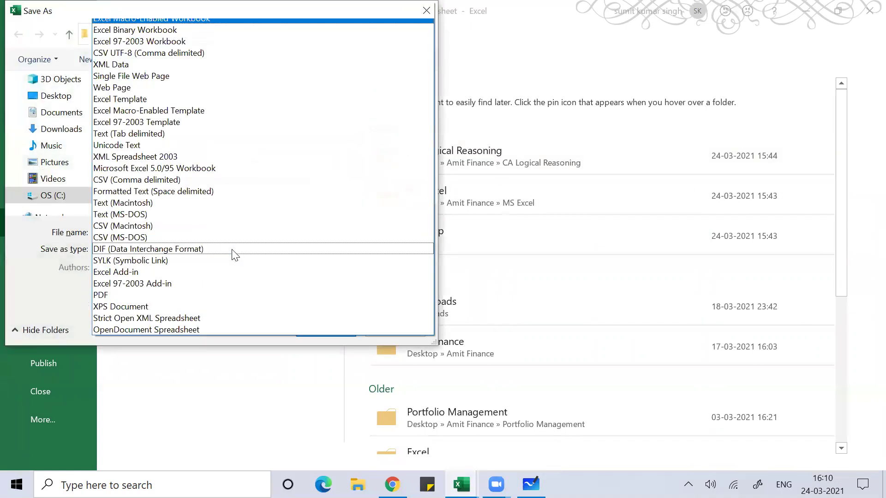
{"action": "left_click", "coordinate": [115, 295]}
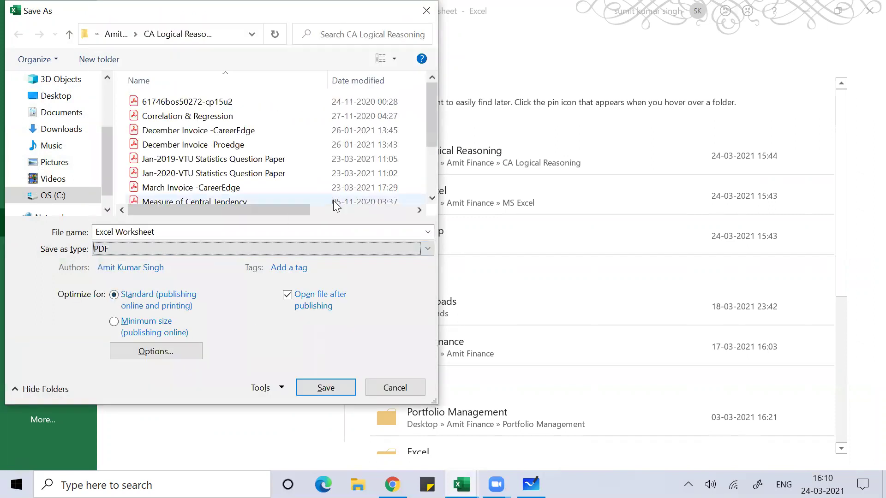
{"action": "left_click", "coordinate": [399, 387]}
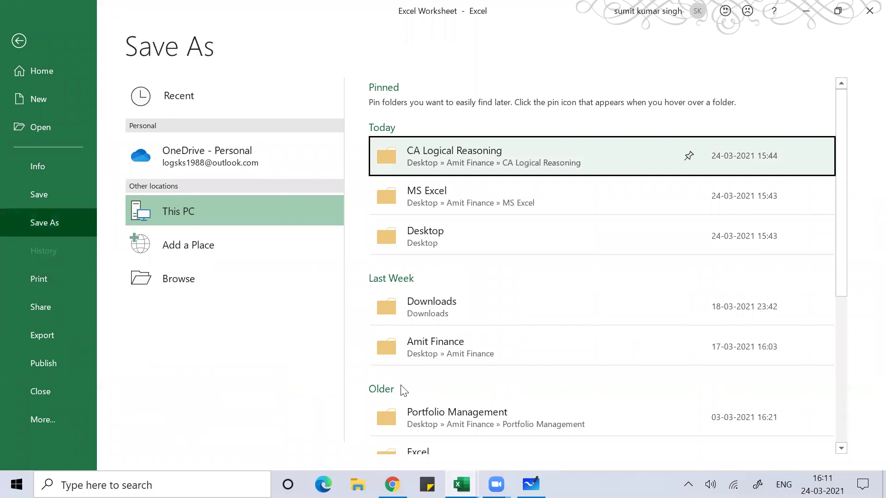
{"action": "key", "text": "Escape"}
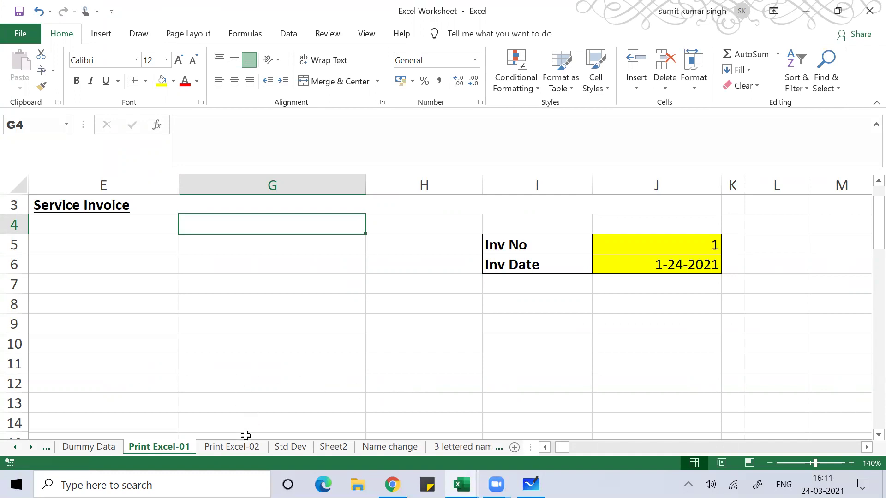
Open the Print Excel-02 sheet and examine the Name of Student column and its entries.
{"action": "left_click", "coordinate": [234, 447]}
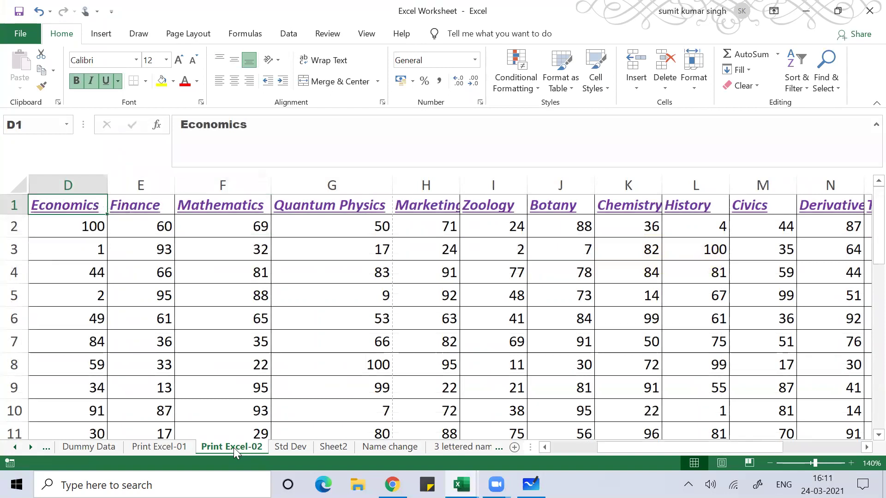
{"action": "key", "text": "Down"}
{"action": "key", "text": "Left"}
{"action": "key", "text": "Up"}
{"action": "key", "text": "Down"}
{"action": "key", "text": "Down"}
{"action": "key", "text": "Up"}
{"action": "key", "text": "Up"}
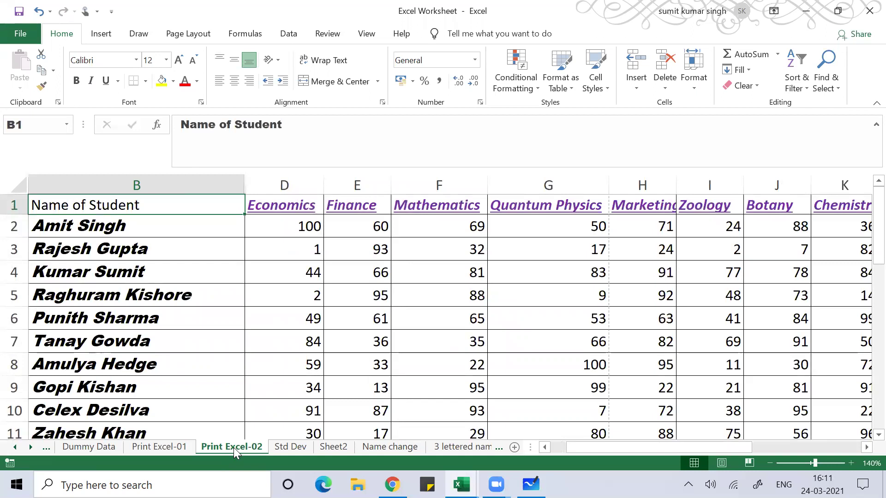
{"action": "key", "text": "Down"}
{"action": "key", "text": "Down"}
{"action": "key", "text": "Down"}
{"action": "key", "text": "Down"}
{"action": "key", "text": "Down"}
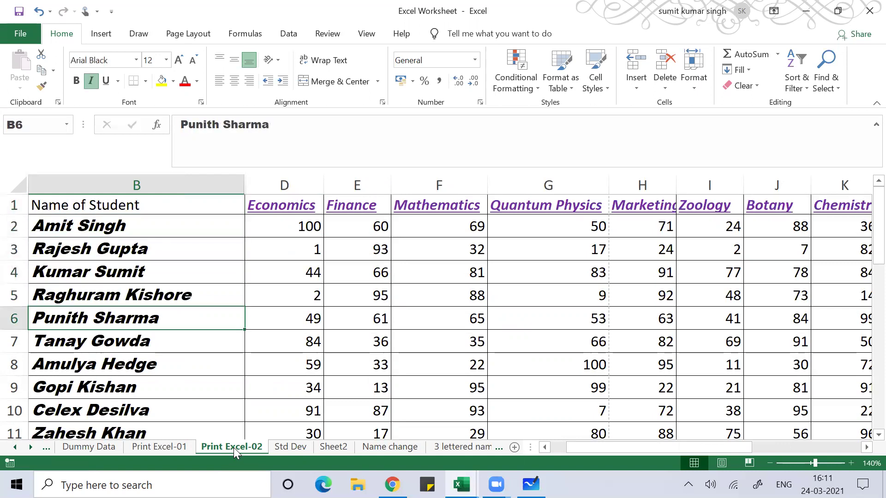
{"action": "key", "text": "Down"}
{"action": "key", "text": "Down"}
{"action": "key", "text": "Down"}
{"action": "key", "text": "Up"}
{"action": "key", "text": "Up"}
{"action": "key", "text": "Up"}
{"action": "key", "text": "Up"}
{"action": "key", "text": "Up"}
{"action": "key", "text": "Up"}
{"action": "key", "text": "Up"}
{"action": "key", "text": "Up"}
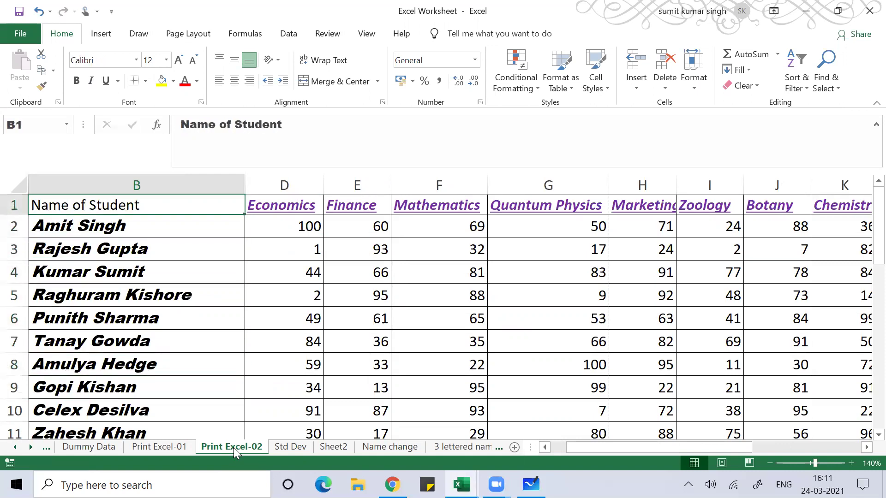
Examine the subject columns from Economics across to Sum, and return to cell A1.
{"action": "key", "text": "Down"}
{"action": "key", "text": "Down"}
{"action": "key", "text": "Right"}
{"action": "key", "text": "Right"}
{"action": "key", "text": "Right"}
{"action": "key", "text": "Right"}
{"action": "key", "text": "Right"}
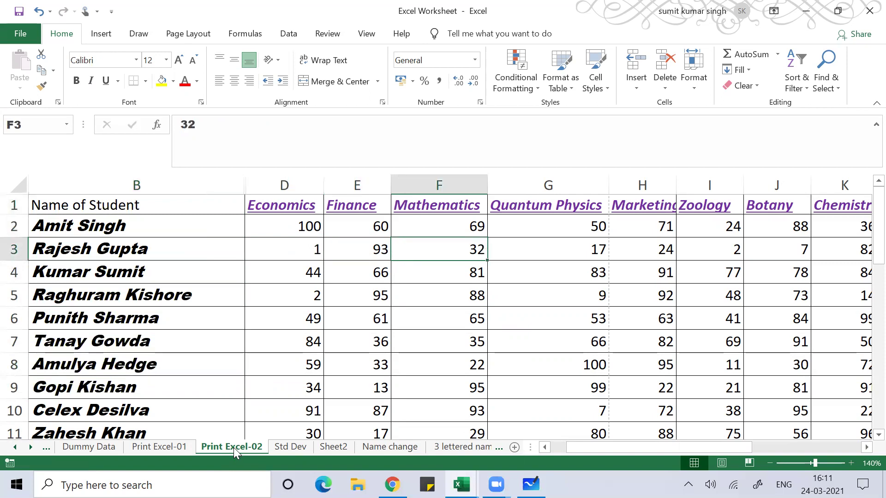
{"action": "key", "text": "Right"}
{"action": "key", "text": "Right"}
{"action": "key", "text": "Right"}
{"action": "key", "text": "Right"}
{"action": "key", "text": "Right"}
{"action": "key", "text": "Right"}
{"action": "key", "text": "Right"}
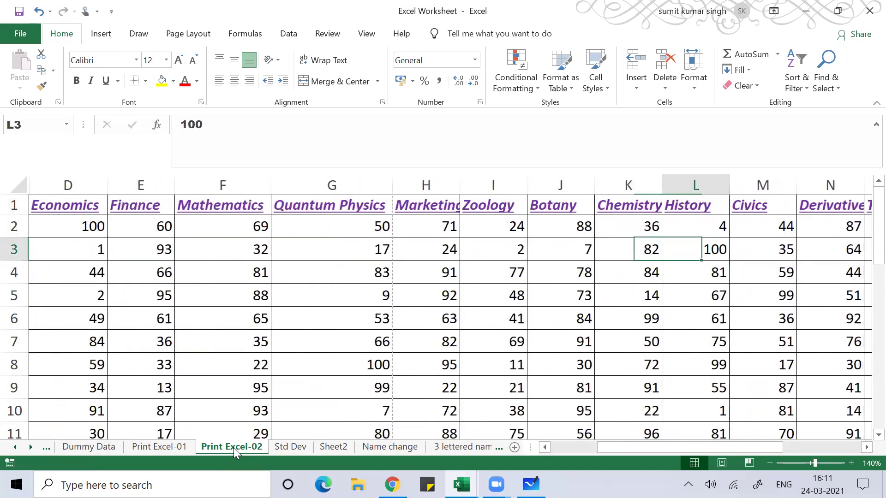
{"action": "key", "text": "Right"}
{"action": "key", "text": "Right"}
{"action": "key", "text": "Right"}
{"action": "key", "text": "Right"}
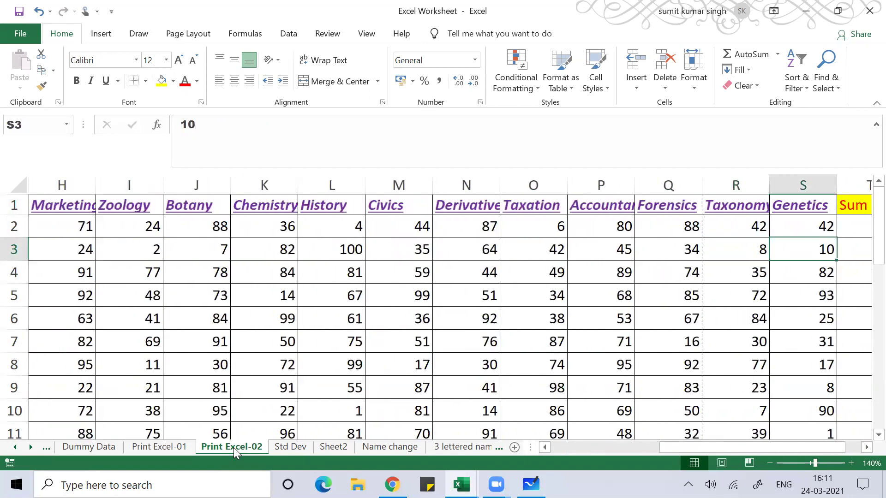
{"action": "key", "text": "Right"}
{"action": "key", "text": "Right"}
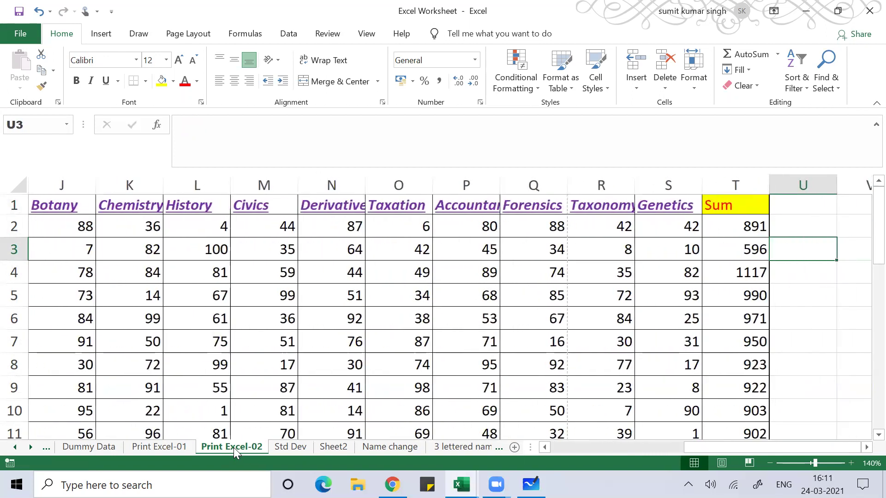
{"action": "key", "text": "Left"}
{"action": "key", "text": "Left"}
{"action": "key", "text": "Home"}
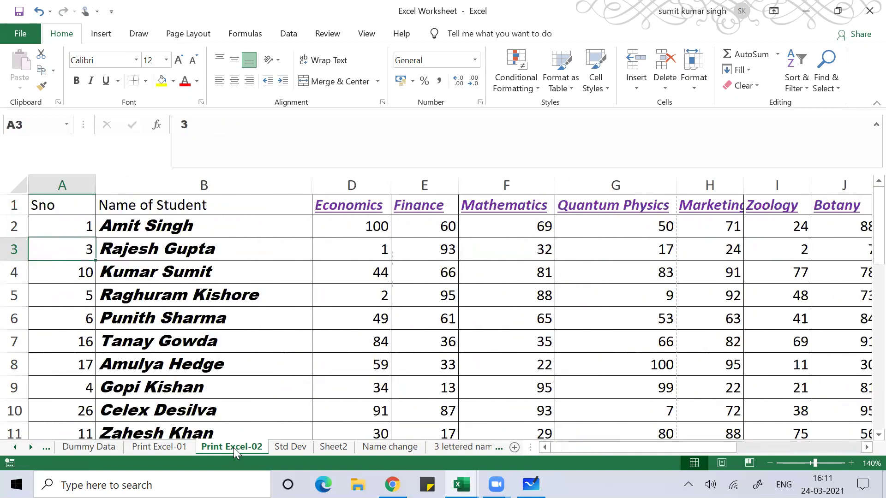
{"action": "key", "text": "Up"}
{"action": "key", "text": "Up"}
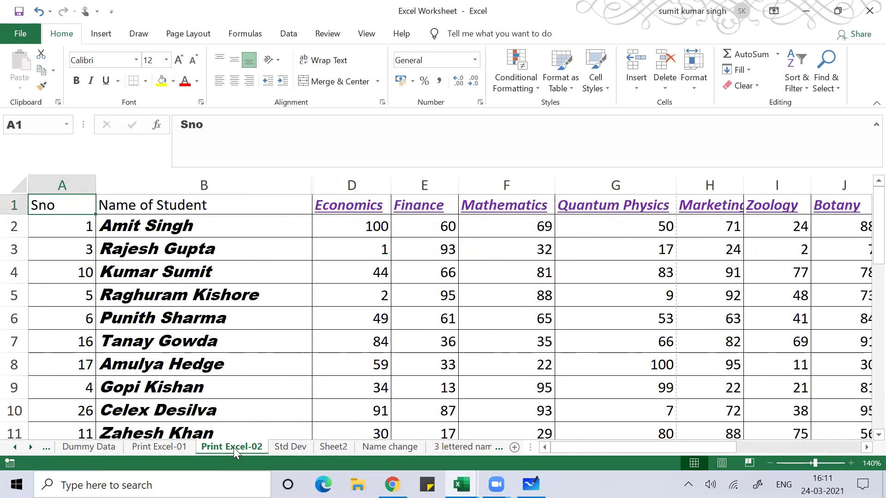
Look through the student rows down the Sno column, and return to cell A1.
{"action": "key", "text": "Down"}
{"action": "key", "text": "Down"}
{"action": "key", "text": "Down"}
{"action": "key", "text": "Down"}
{"action": "key", "text": "Down"}
{"action": "key", "text": "Down"}
{"action": "key", "text": "Down"}
{"action": "key", "text": "Down"}
{"action": "key", "text": "Down"}
{"action": "key", "text": "Down"}
{"action": "key", "text": "Down"}
{"action": "key", "text": "Down"}
{"action": "key", "text": "Down"}
{"action": "key", "text": "Down"}
{"action": "key", "text": "Down"}
{"action": "key", "text": "Down"}
{"action": "key", "text": "Down"}
{"action": "key", "text": "Down"}
{"action": "key", "text": "Down"}
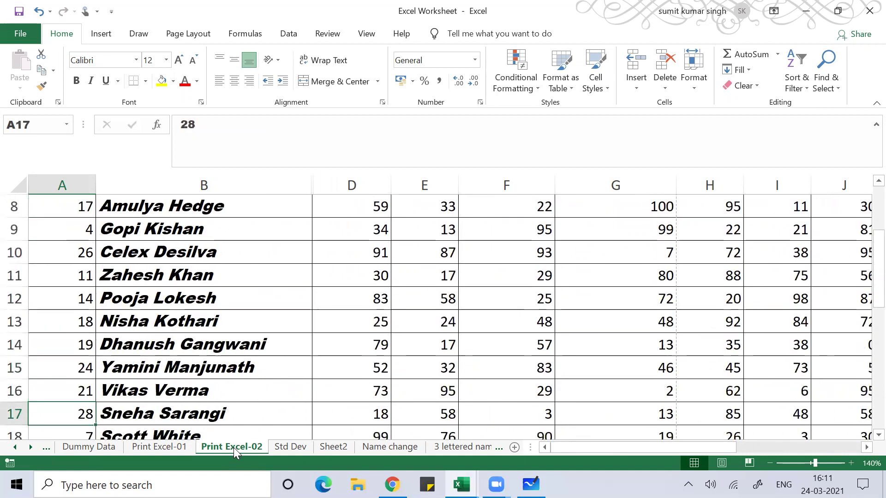
{"action": "key", "text": "Down"}
{"action": "key", "text": "Down"}
{"action": "key", "text": "Down"}
{"action": "key", "text": "Down"}
{"action": "key", "text": "Down"}
{"action": "key", "text": "Down"}
{"action": "key", "text": "Down"}
{"action": "key", "text": "Down"}
{"action": "key", "text": "Down"}
{"action": "key", "text": "Down"}
{"action": "key", "text": "Down"}
{"action": "key", "text": "Down"}
{"action": "key", "text": "Down"}
{"action": "key", "text": "Up"}
{"action": "key", "text": "Up"}
{"action": "key", "text": "Up"}
{"action": "key", "text": "ctrl+Home"}
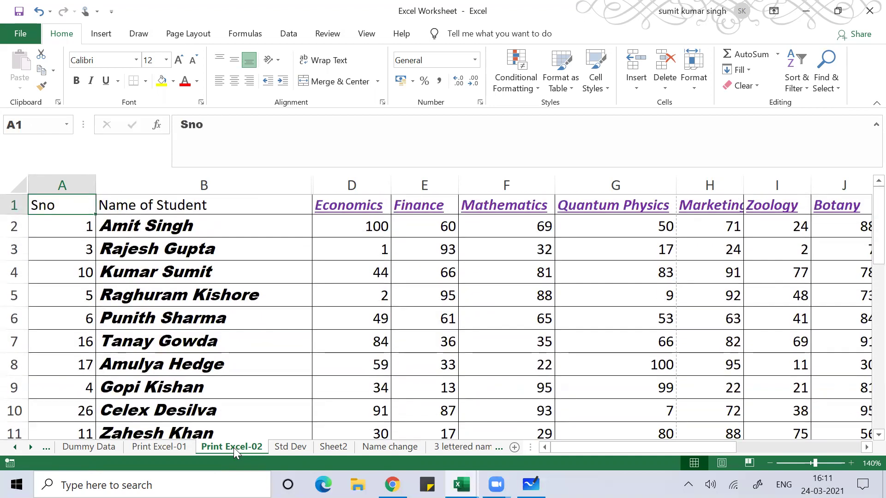
Add filters to the header row and sort the table by Sno from smallest to largest.
{"action": "key", "text": "alt+d"}
{"action": "key", "text": "f"}
{"action": "key", "text": "f"}
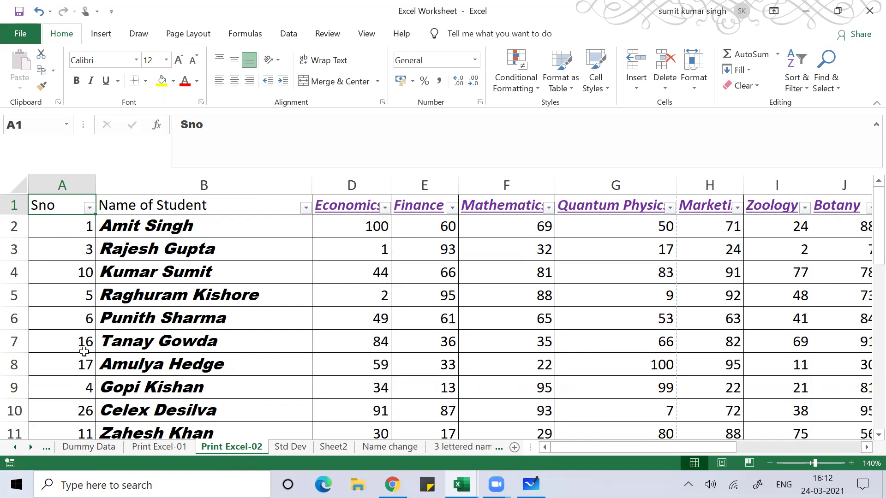
{"action": "left_click", "coordinate": [89, 209]}
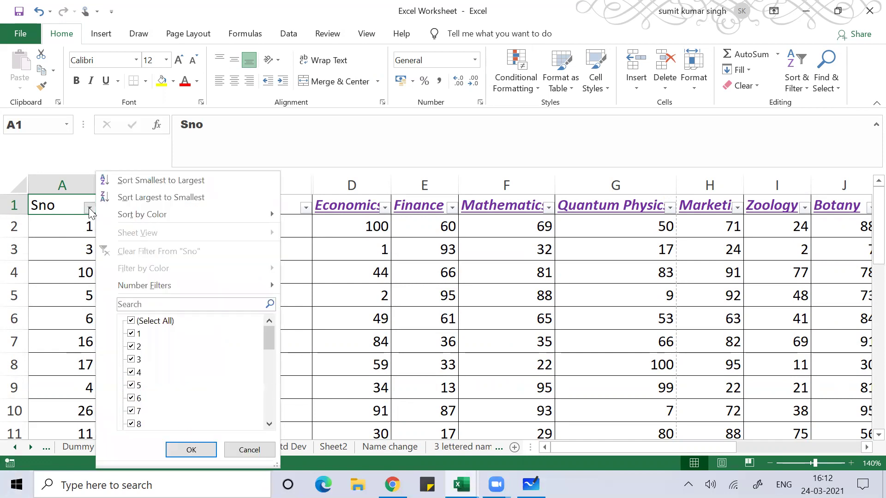
{"action": "left_click", "coordinate": [157, 180]}
{"action": "left_click", "coordinate": [223, 263]}
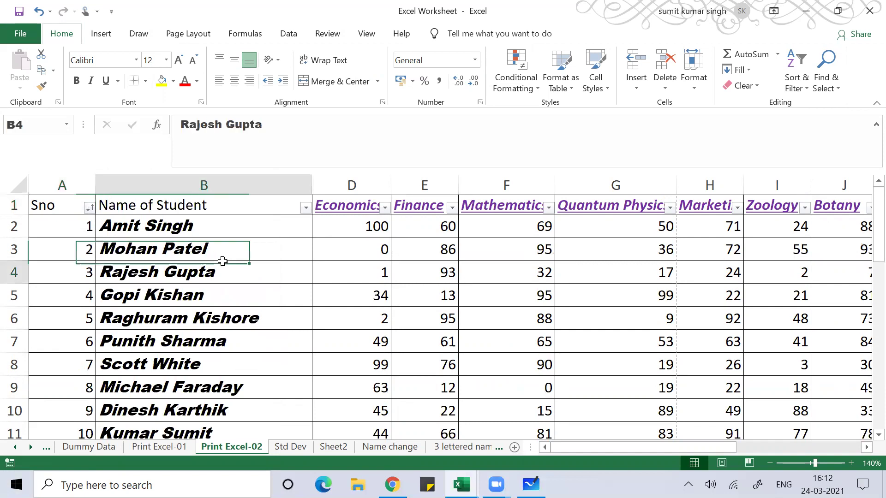
Select the range A1:L8, from Sno through History for the first seven students.
{"action": "left_click", "coordinate": [61, 203]}
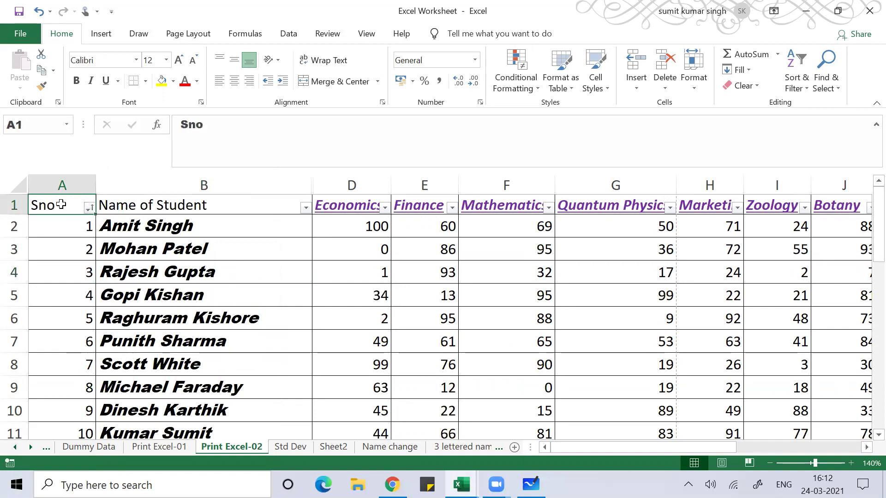
{"action": "key", "text": "shift+Down"}
{"action": "key", "text": "shift+Down"}
{"action": "key", "text": "shift+Down"}
{"action": "key", "text": "shift+Down"}
{"action": "key", "text": "shift+Down"}
{"action": "key", "text": "shift+Down"}
{"action": "key", "text": "shift+Down"}
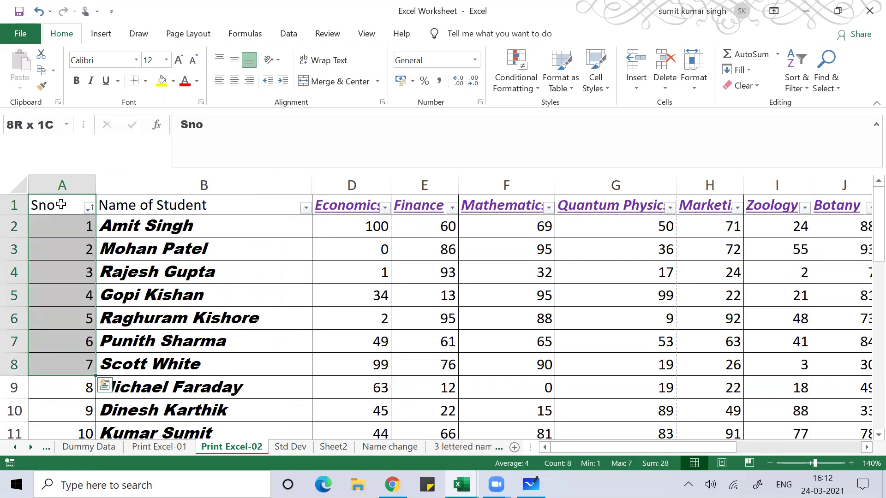
{"action": "key", "text": "shift+Right"}
{"action": "key", "text": "shift+Right"}
{"action": "key", "text": "shift+Right"}
{"action": "key", "text": "shift+Right"}
{"action": "key", "text": "shift+Right"}
{"action": "key", "text": "shift+Right"}
{"action": "key", "text": "shift+Right"}
{"action": "key", "text": "shift+Right"}
{"action": "key", "text": "shift+Right"}
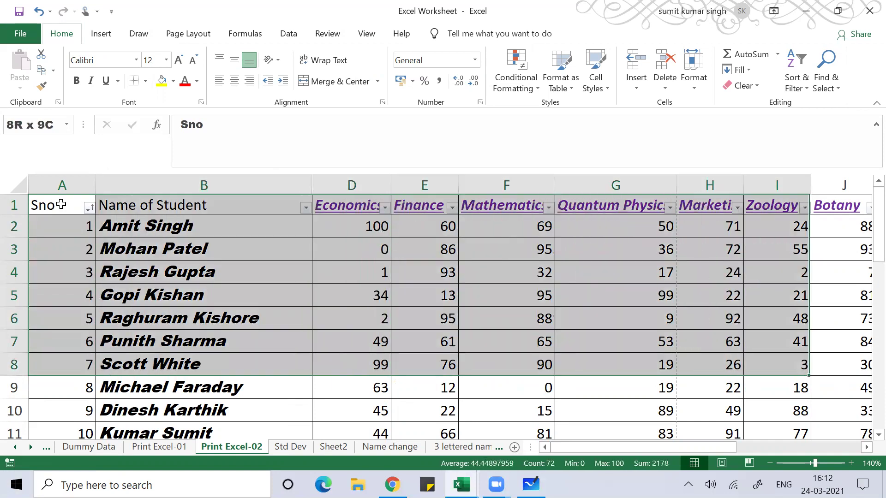
{"action": "key", "text": "shift+Right"}
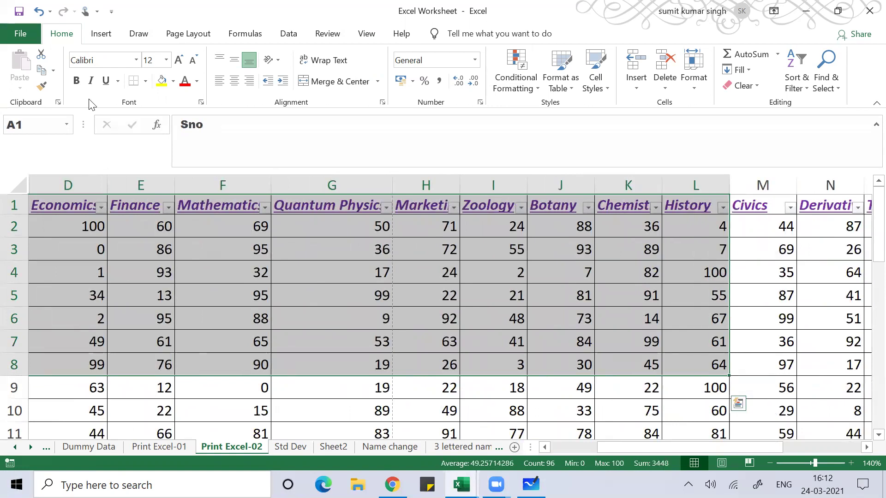
Set the sheet's print area to $A$1:$L$8 in Page Setup.
{"action": "left_click", "coordinate": [201, 39]}
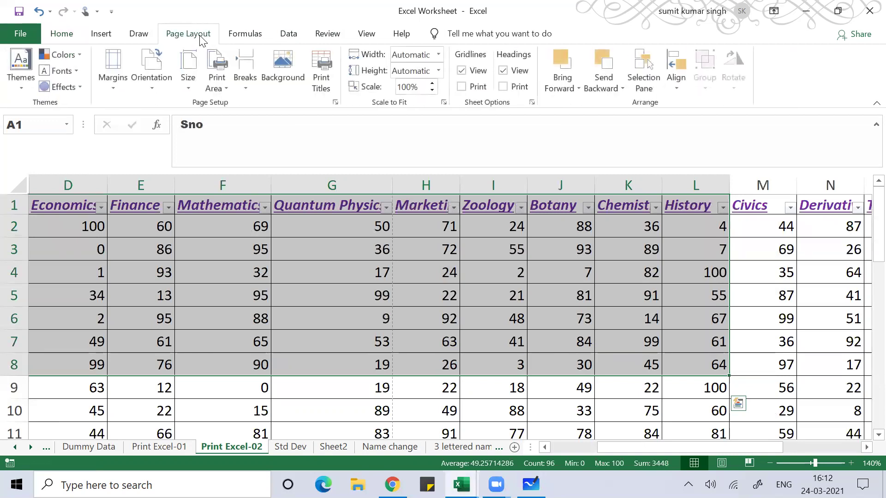
{"action": "left_click", "coordinate": [321, 77]}
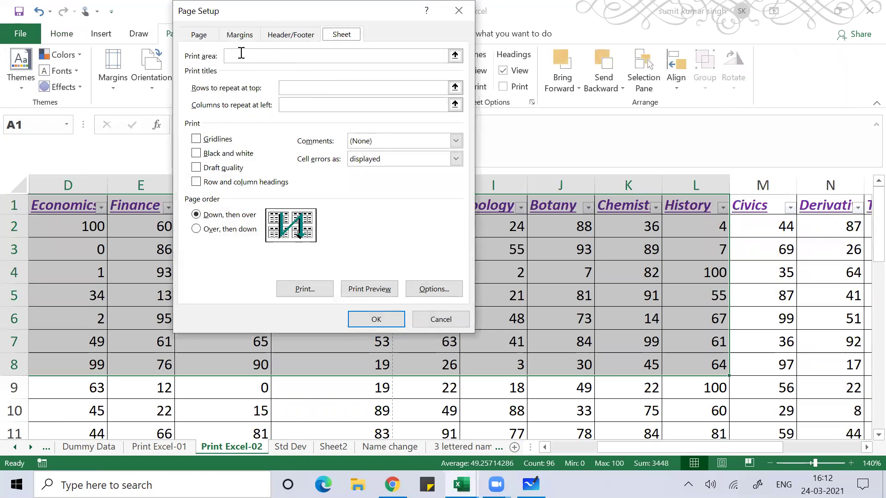
{"action": "left_click", "coordinate": [454, 56]}
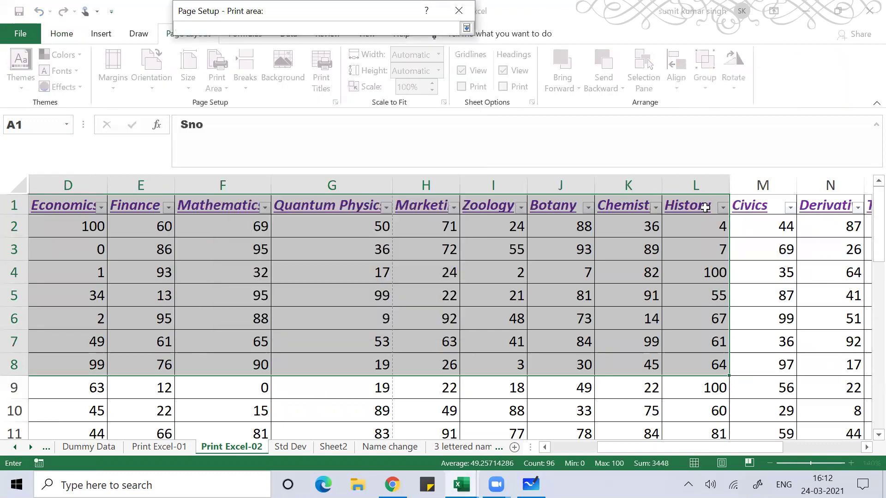
{"action": "left_click", "coordinate": [706, 207]}
{"action": "key", "text": "shift+Down"}
{"action": "key", "text": "shift+Down"}
{"action": "key", "text": "shift+Down"}
{"action": "key", "text": "shift+Down"}
{"action": "key", "text": "shift+Down"}
{"action": "key", "text": "shift+Down"}
{"action": "key", "text": "shift+Down"}
{"action": "key", "text": "shift+Left"}
{"action": "key", "text": "shift+Left"}
{"action": "key", "text": "shift+Left"}
{"action": "key", "text": "shift+Left"}
{"action": "key", "text": "shift+Left"}
{"action": "key", "text": "shift+Left"}
{"action": "key", "text": "shift+Left"}
{"action": "key", "text": "shift+Left"}
{"action": "key", "text": "shift+Left"}
{"action": "key", "text": "shift+Left"}
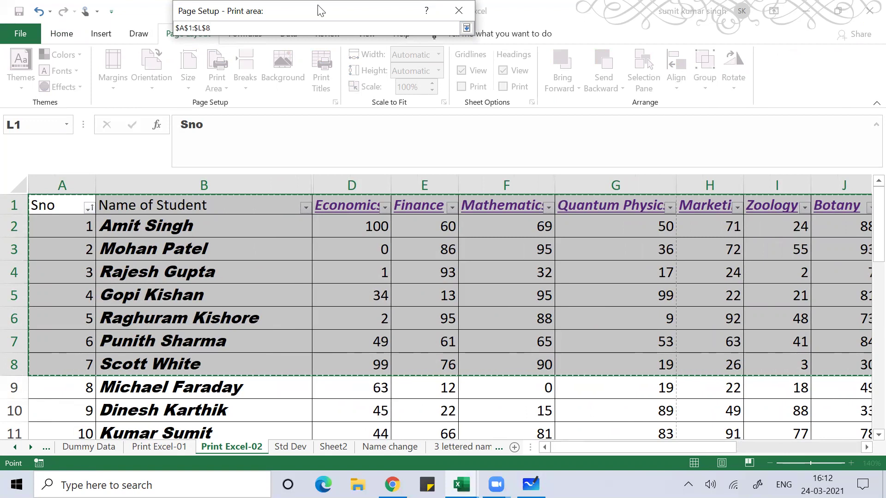
{"action": "left_click", "coordinate": [466, 28]}
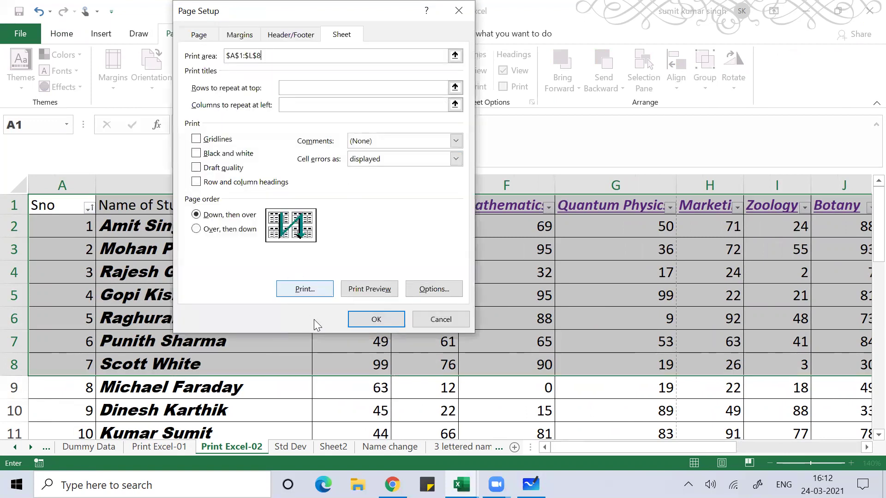
Preview both pages of the print area and set the orientation to landscape.
{"action": "left_click", "coordinate": [365, 290]}
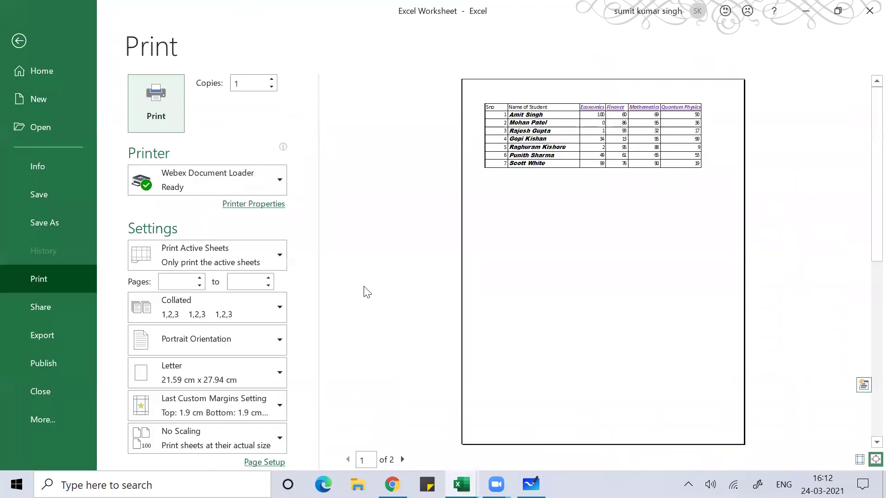
{"action": "left_click", "coordinate": [402, 459]}
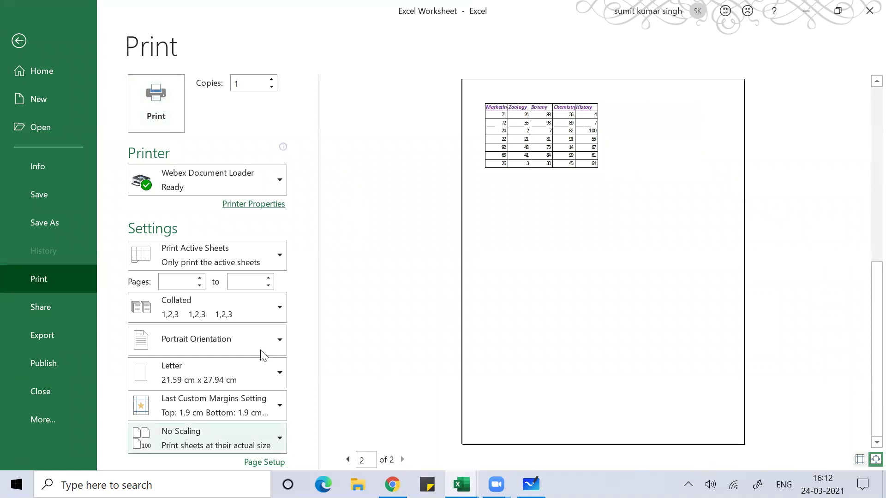
{"action": "left_click", "coordinate": [214, 343]}
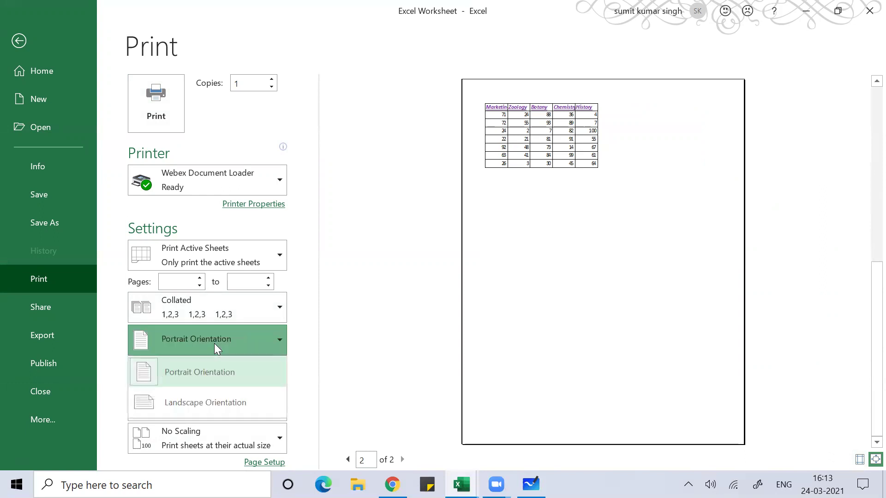
{"action": "left_click", "coordinate": [205, 405]}
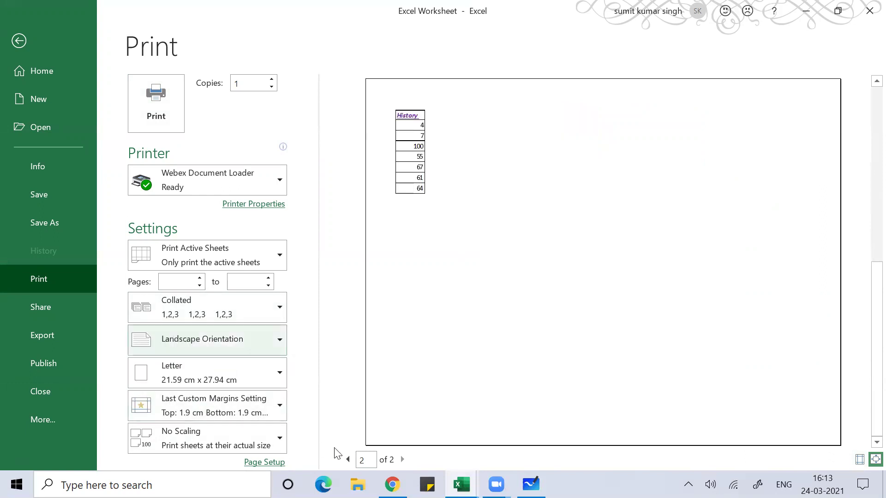
{"action": "left_click", "coordinate": [349, 459]}
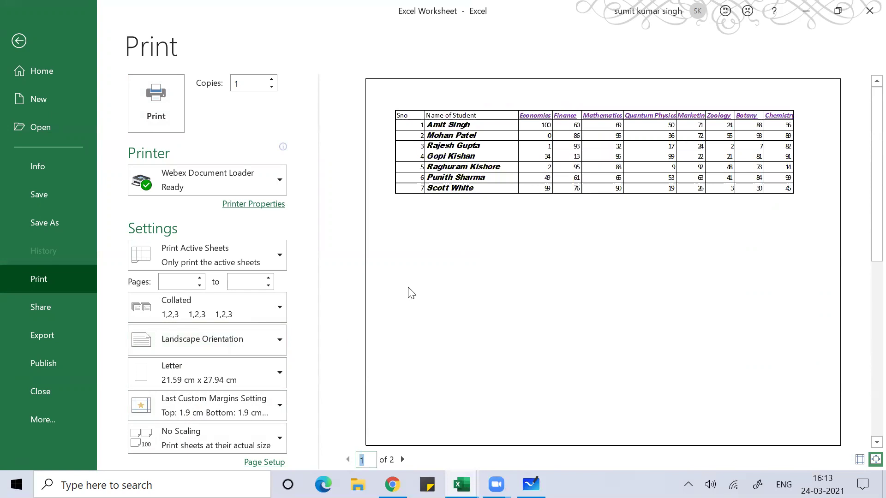
Scale the printout to fit 1 page wide by 1 tall, and return to the sheet.
{"action": "left_click", "coordinate": [266, 462]}
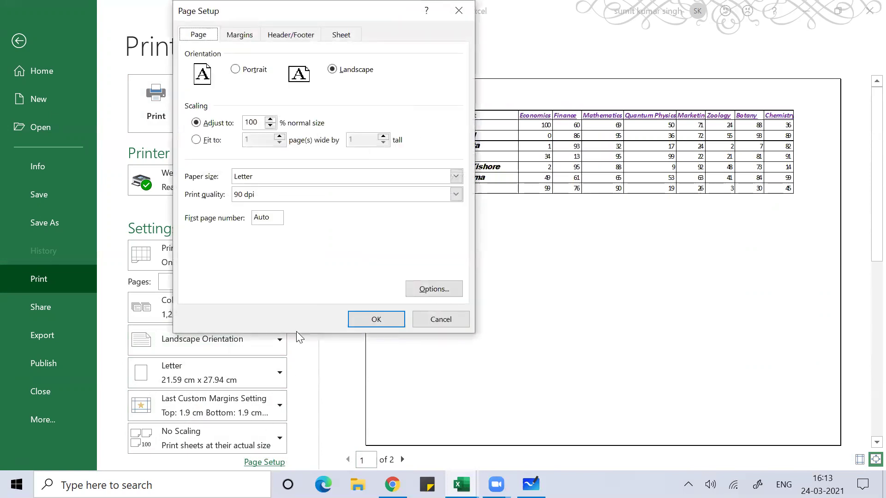
{"action": "left_click", "coordinate": [198, 141]}
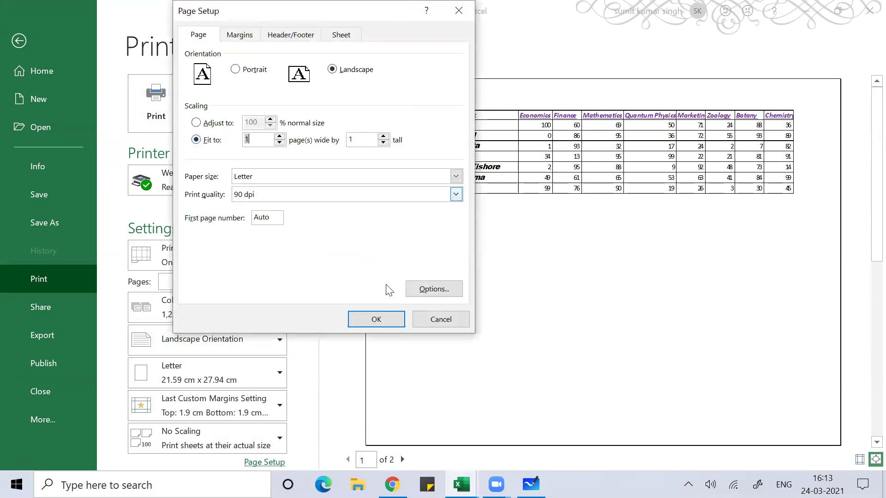
{"action": "left_click", "coordinate": [377, 321]}
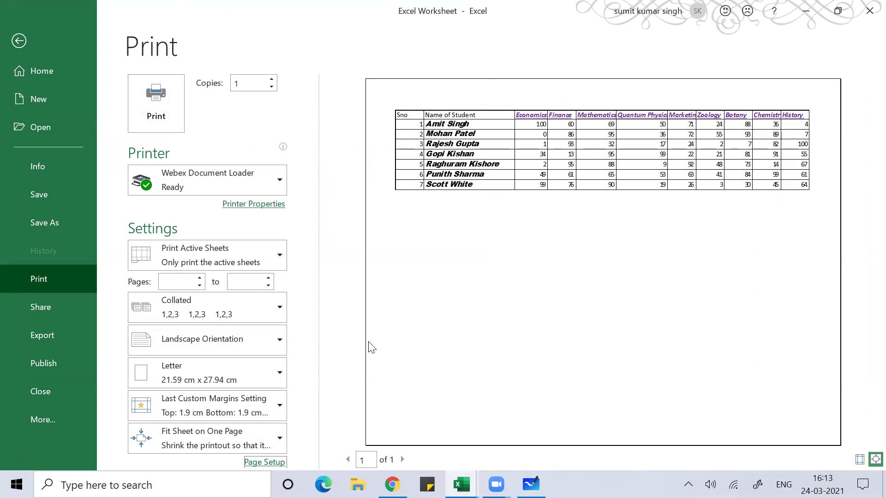
{"action": "key", "text": "Escape"}
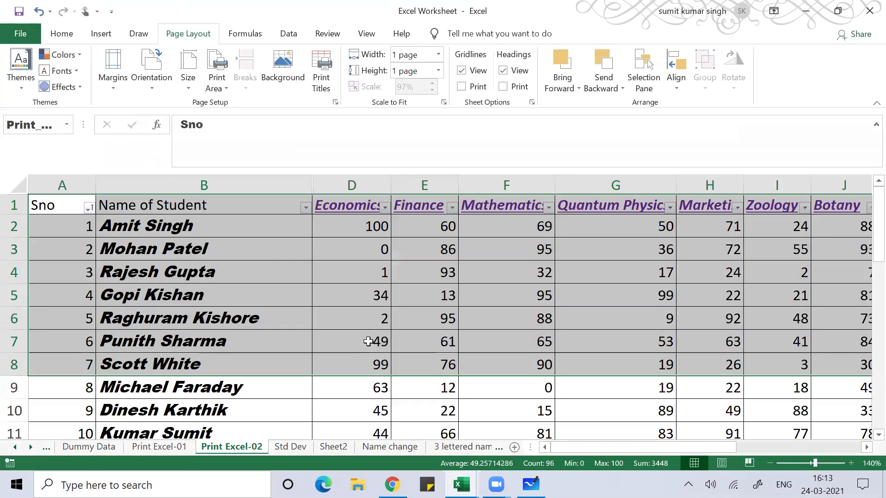
Review the settings for repeating rows at top and columns at left in Page Setup, and select header row 1 on the sheet.
{"action": "left_click", "coordinate": [230, 225]}
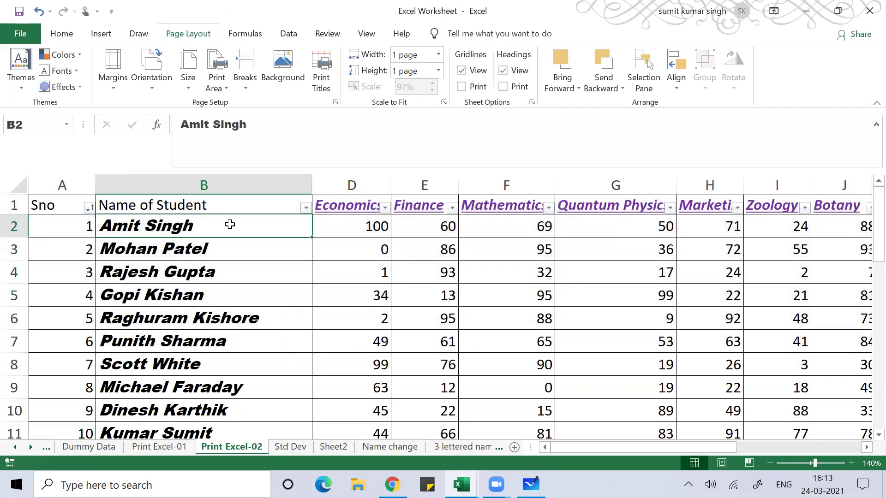
{"action": "key", "text": "Up"}
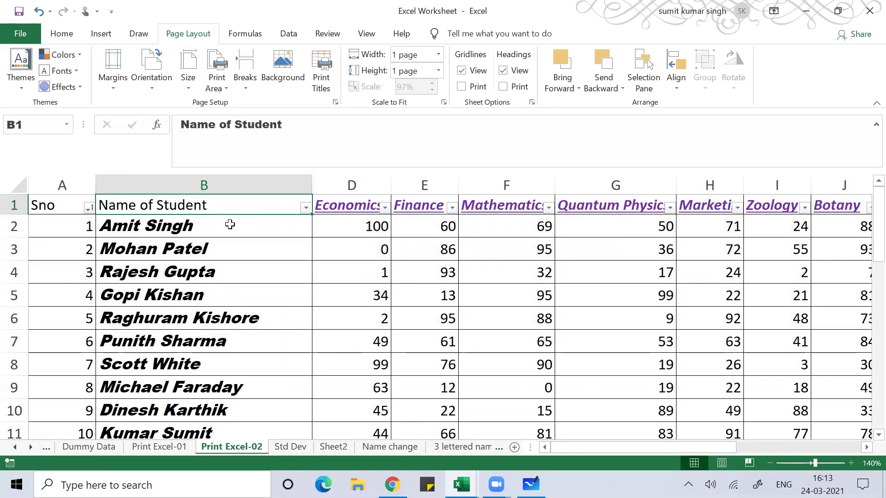
{"action": "key", "text": "Down"}
{"action": "key", "text": "Down"}
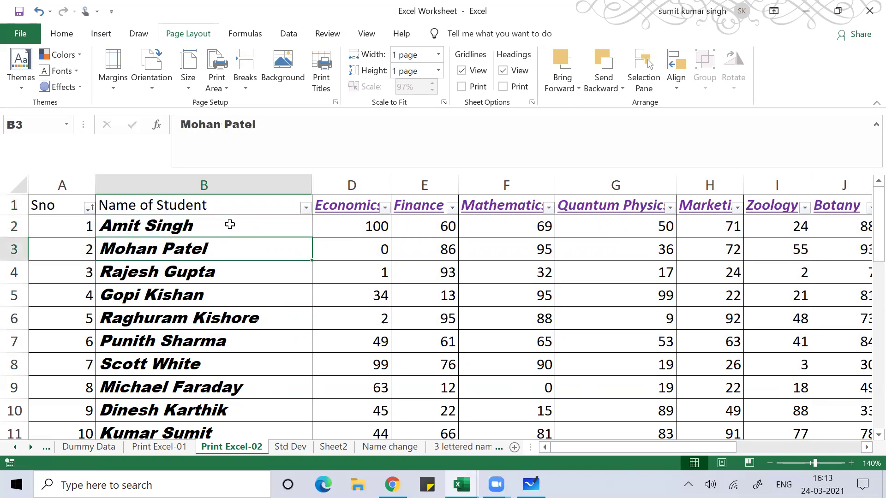
{"action": "left_click", "coordinate": [320, 83]}
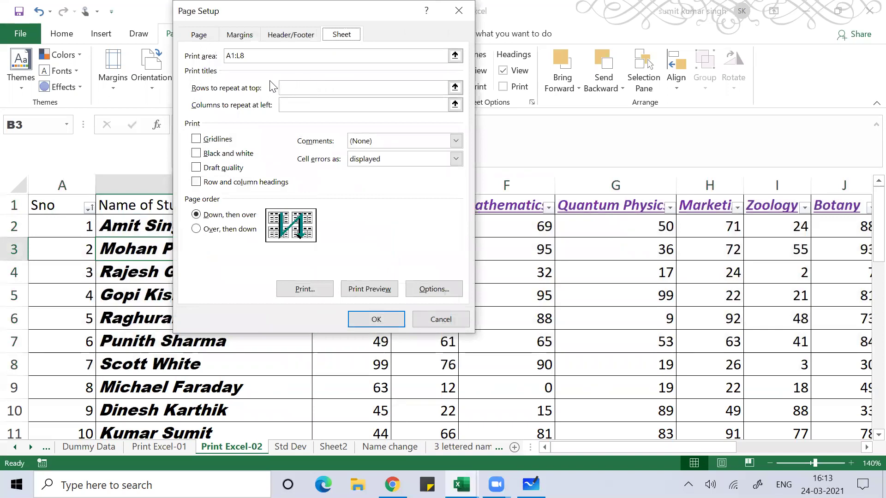
{"action": "left_click", "coordinate": [453, 17]}
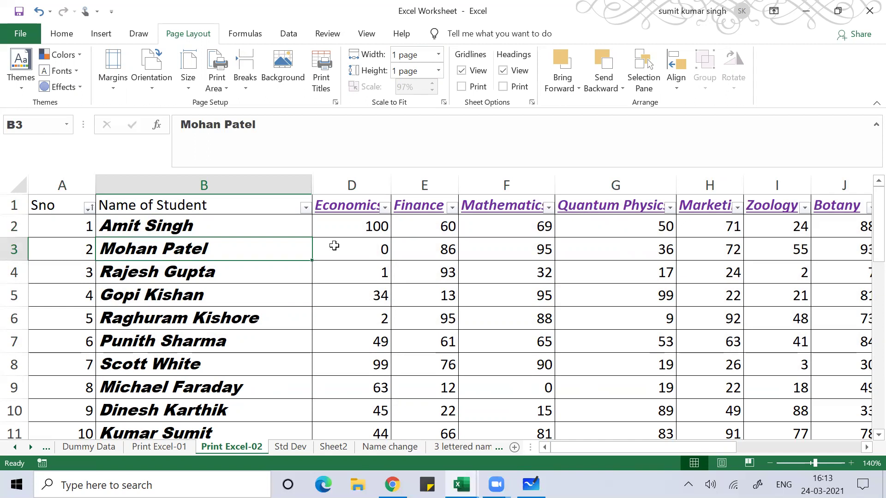
{"action": "left_click", "coordinate": [9, 199]}
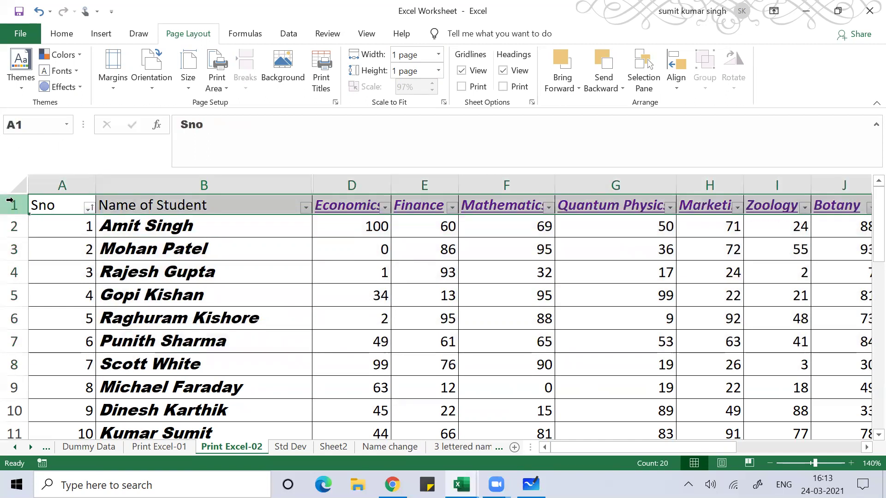
Insert a blank row above the header row and enter the title "XYZ Public School" in cell D1.
{"action": "key", "text": "ctrl+shift+plus"}
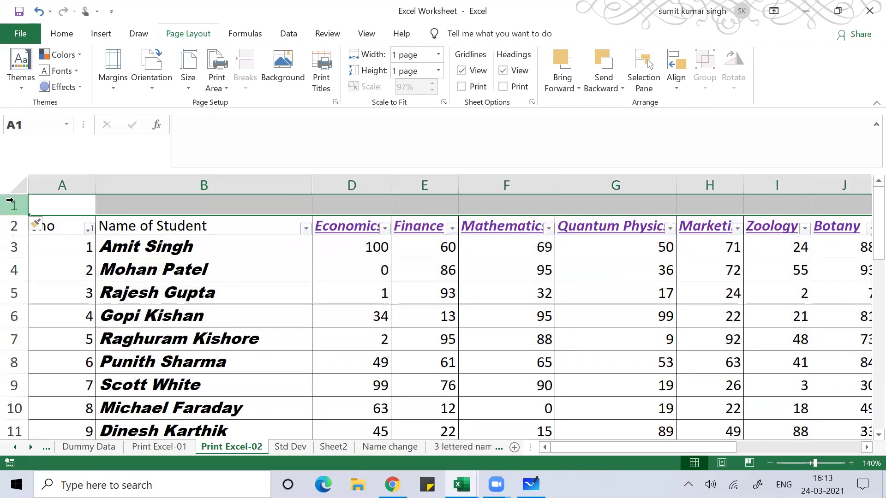
{"action": "left_click", "coordinate": [359, 205]}
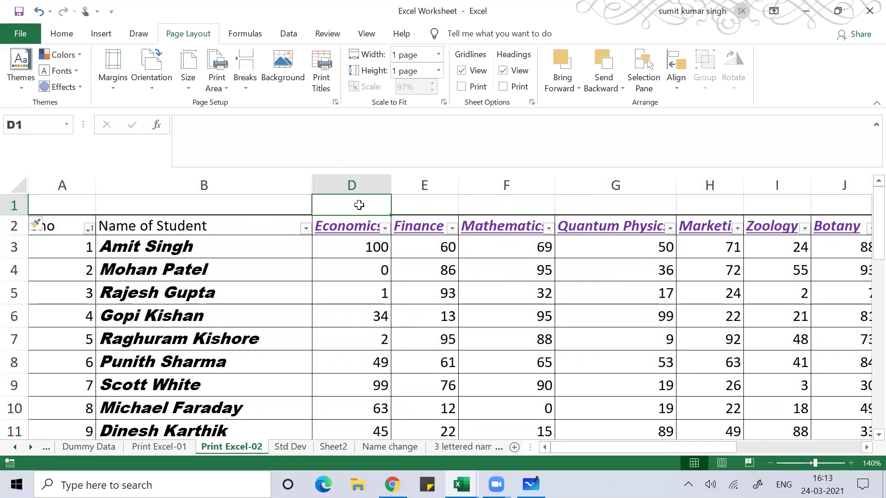
{"action": "type", "text": "X"}
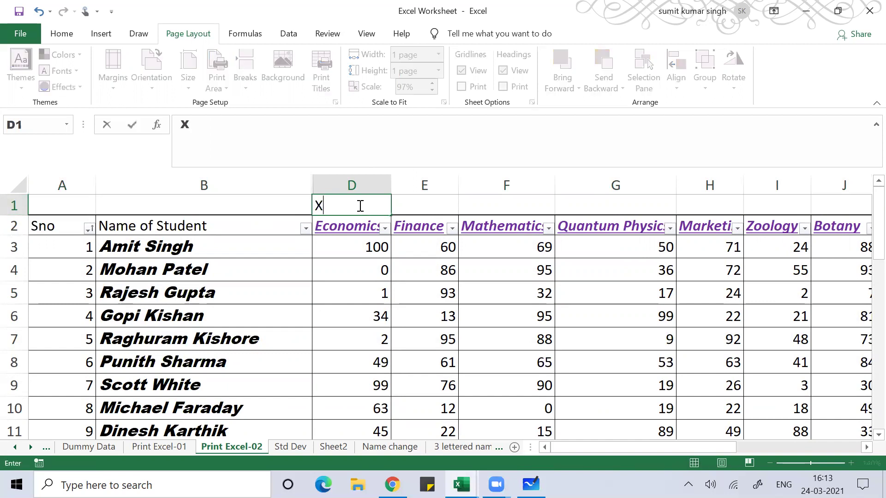
{"action": "type", "text": "YZ Public School"}
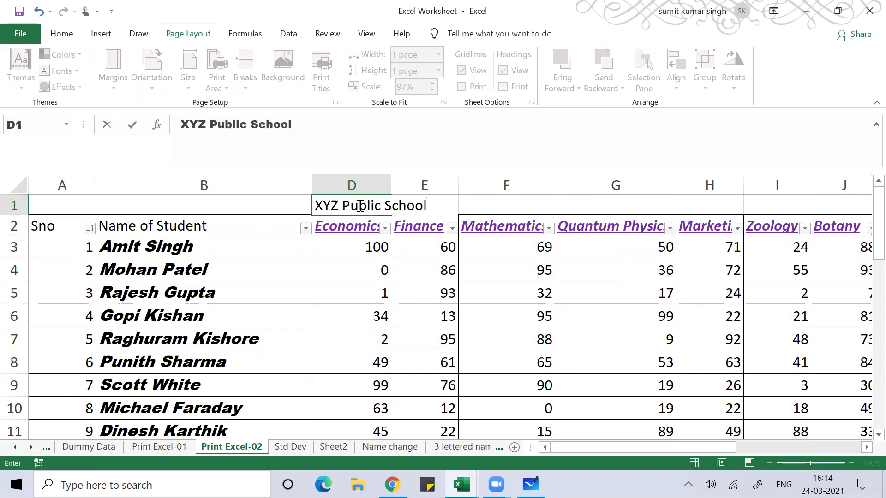
{"action": "key", "text": "Return"}
Set the font size of the school title in D1:E1 to 22.
{"action": "key", "text": "Up"}
{"action": "key", "text": "shift+Right"}
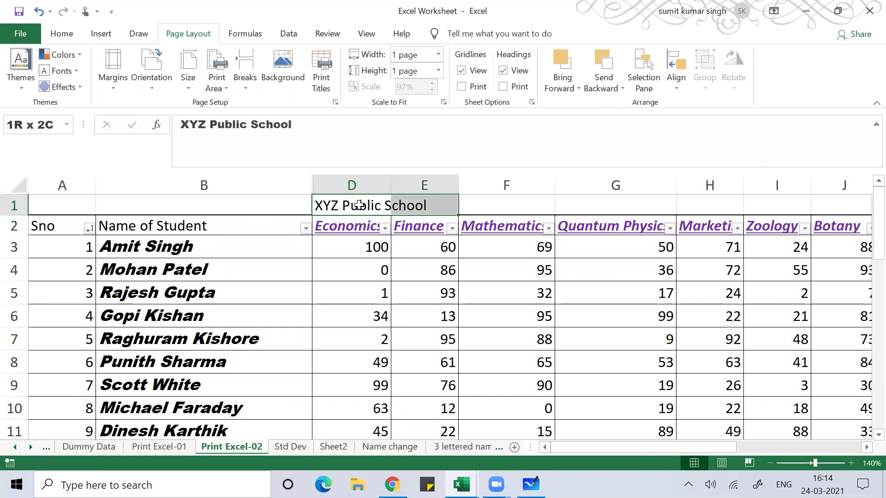
{"action": "left_click", "coordinate": [67, 39]}
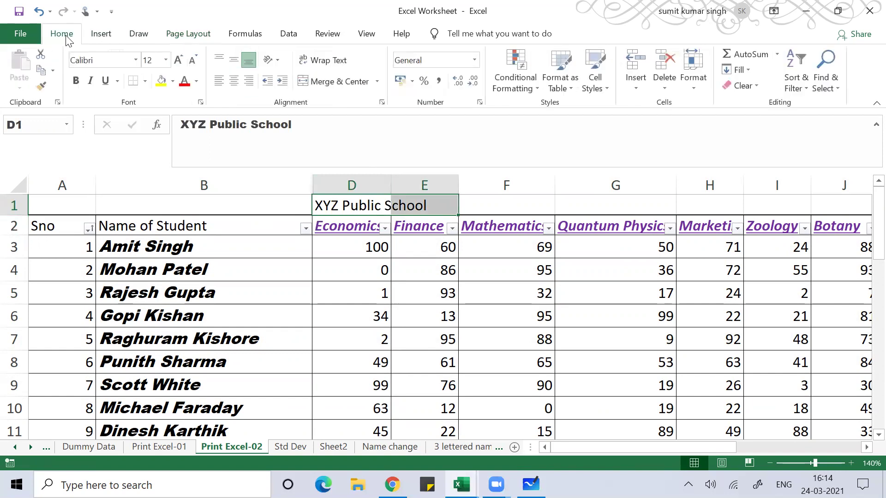
{"action": "left_click", "coordinate": [167, 60]}
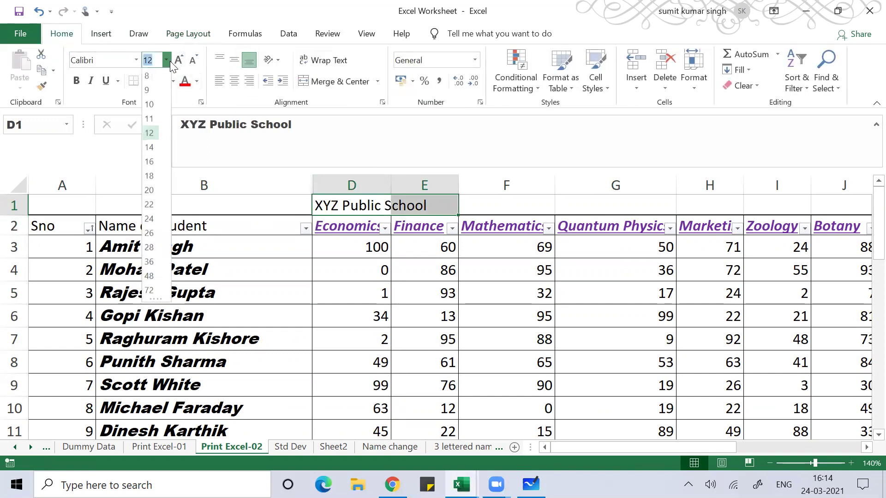
{"action": "left_click", "coordinate": [154, 199]}
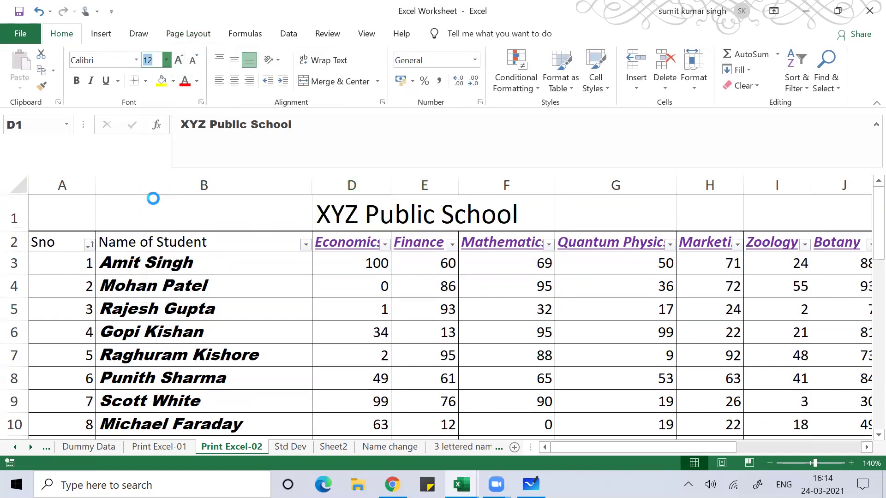
{"action": "left_click", "coordinate": [281, 299]}
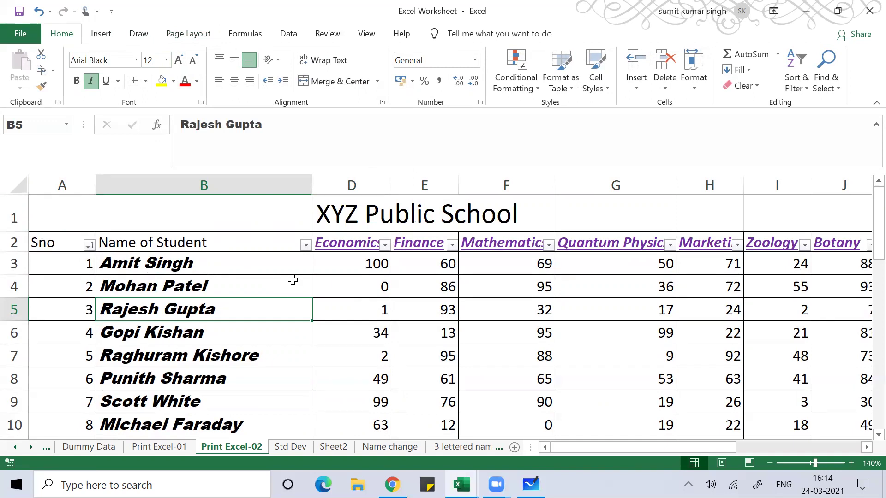
Set row $1:$1 as the print title row to repeat at top in Page Setup.
{"action": "left_click", "coordinate": [184, 35]}
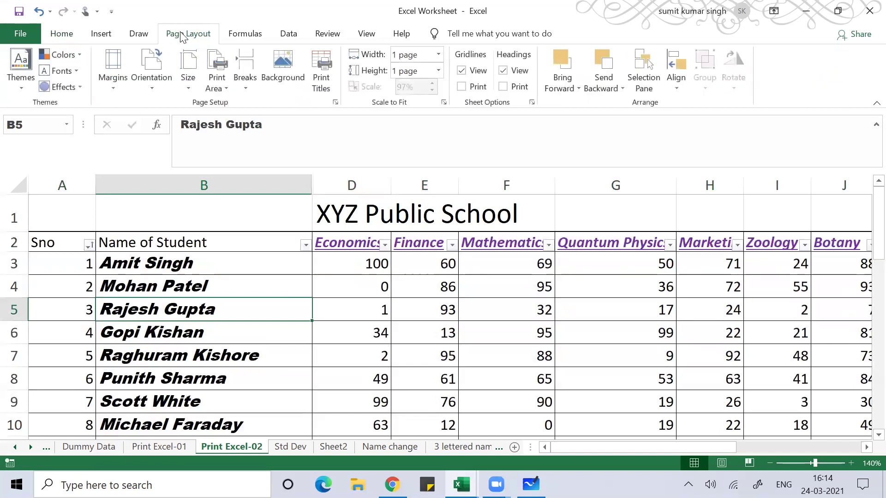
{"action": "left_click", "coordinate": [323, 81]}
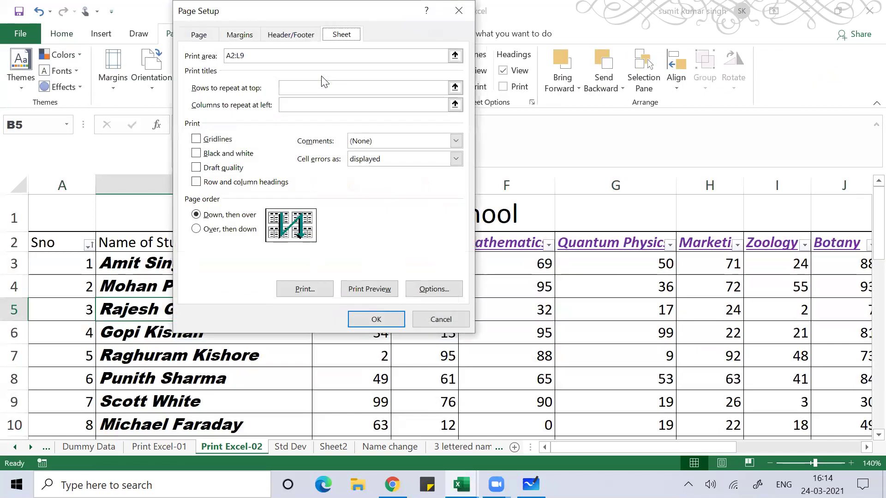
{"action": "left_click", "coordinate": [454, 89]}
{"action": "left_click", "coordinate": [342, 208]}
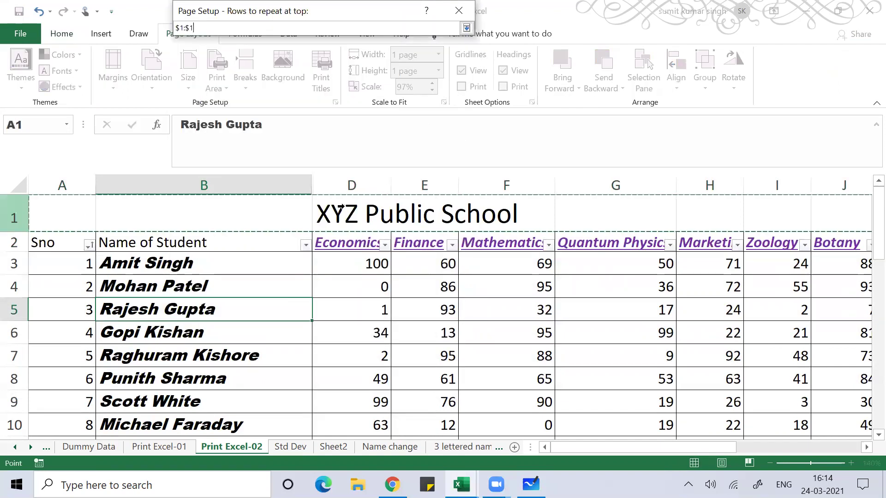
{"action": "left_click", "coordinate": [466, 27]}
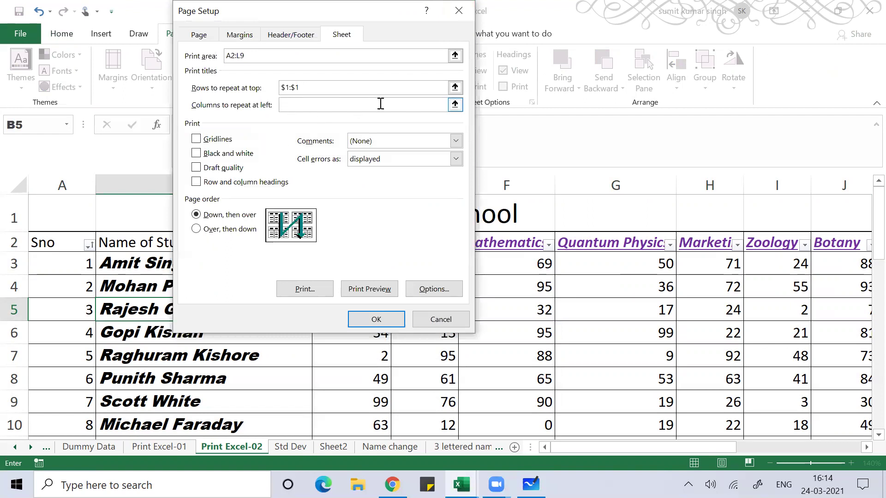
Set columns $A:$B to repeat at left, check the print preview, and return to the sheet.
{"action": "left_click", "coordinate": [455, 104]}
{"action": "left_click", "coordinate": [60, 238]}
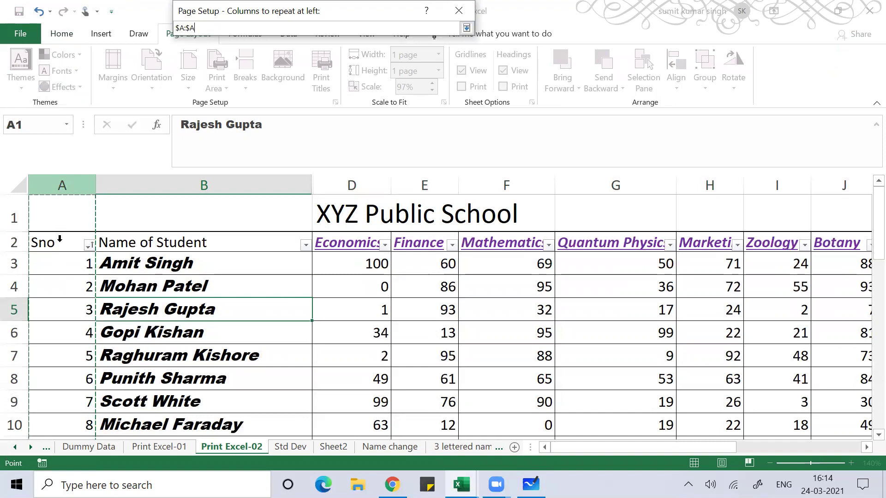
{"action": "left_click_drag", "start_coordinate": [235, 178], "coordinate": [81, 247]}
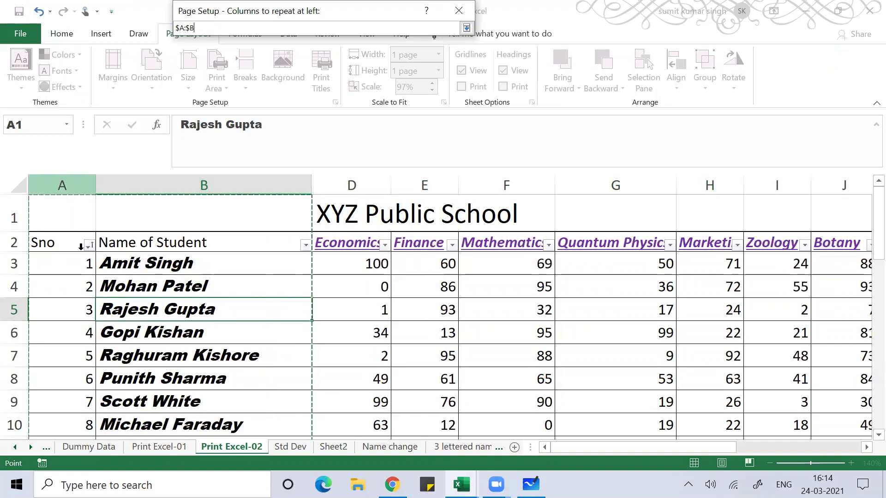
{"action": "left_click", "coordinate": [466, 28]}
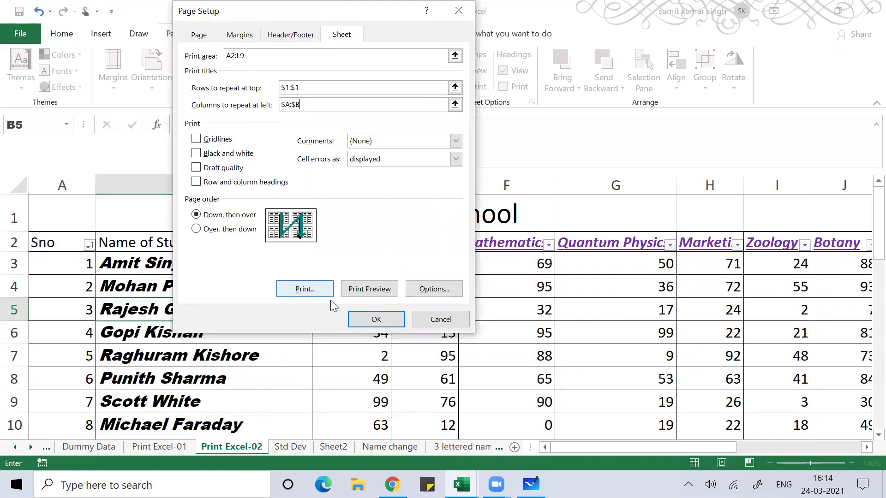
{"action": "left_click", "coordinate": [369, 289]}
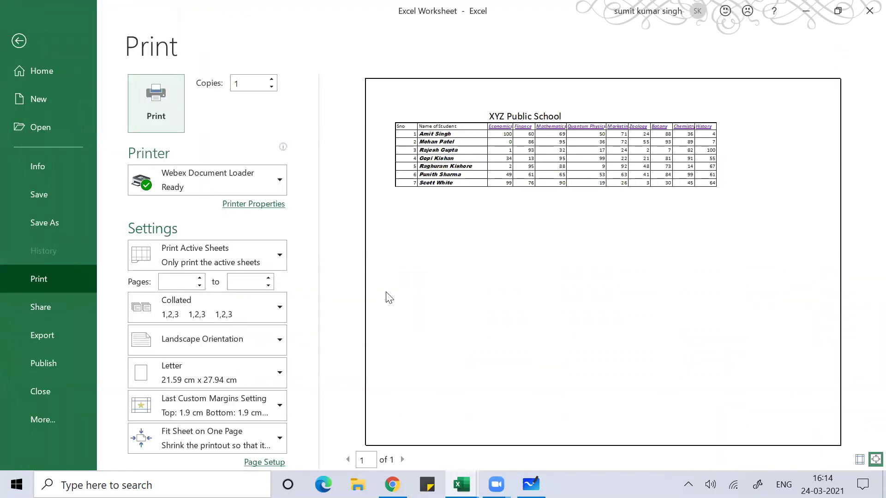
{"action": "key", "text": "Escape"}
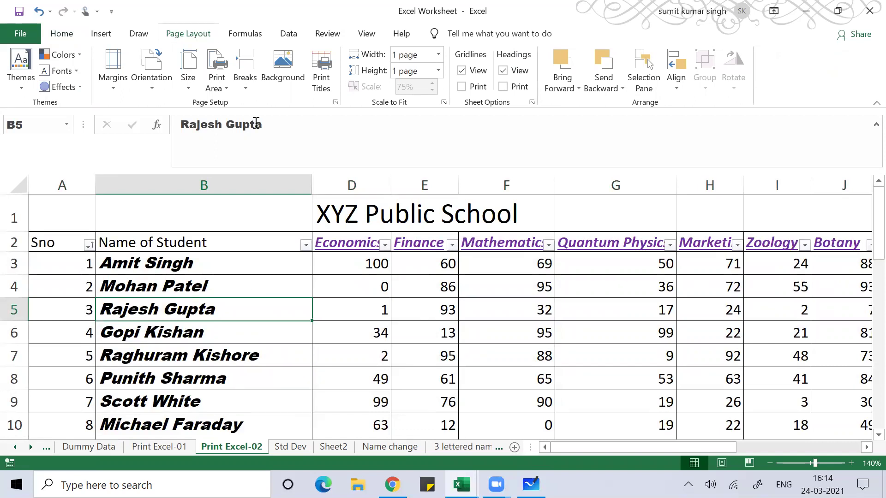
Extend the print area to the whole marks table, $A$2:$T$32, and preview the printout.
{"action": "left_click", "coordinate": [332, 77]}
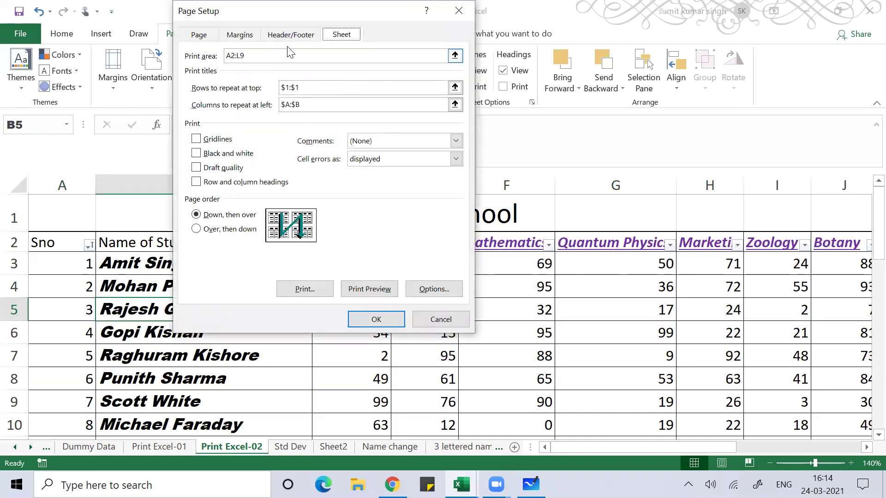
{"action": "left_click", "coordinate": [455, 56]}
{"action": "left_click", "coordinate": [60, 242]}
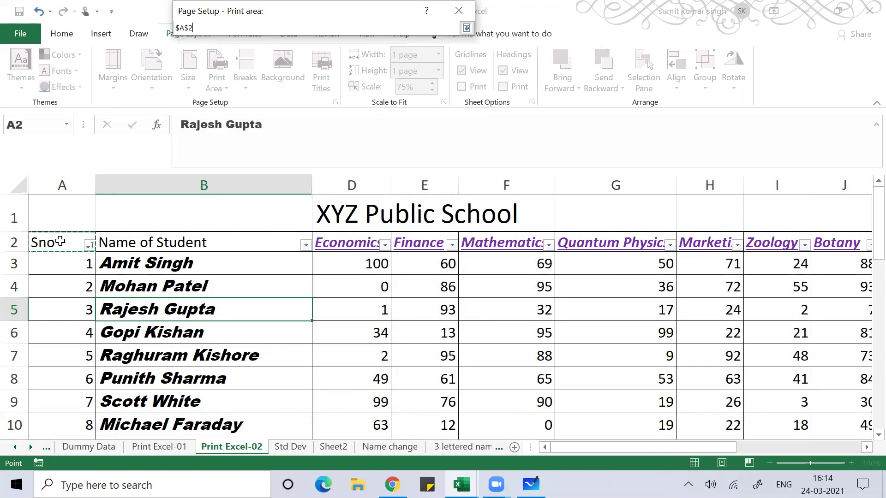
{"action": "key", "text": "ctrl+shift+Right"}
{"action": "key", "text": "ctrl+shift+Down"}
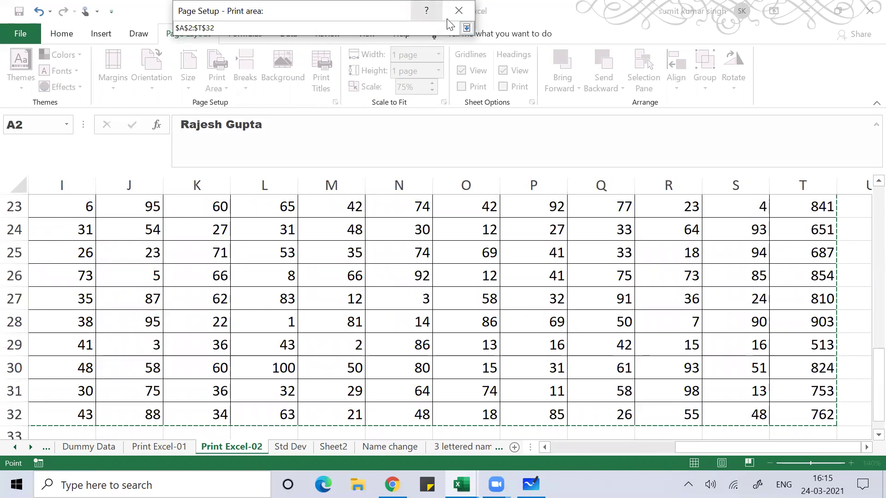
{"action": "left_click", "coordinate": [466, 28]}
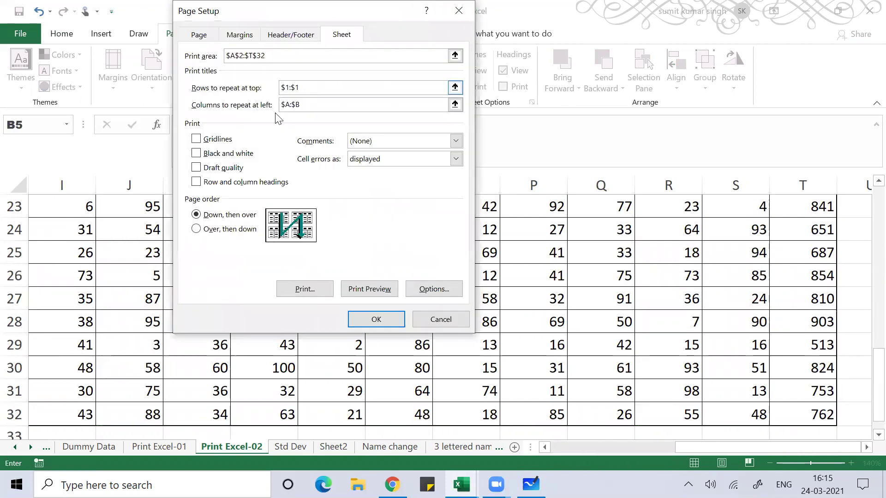
{"action": "left_click", "coordinate": [373, 291]}
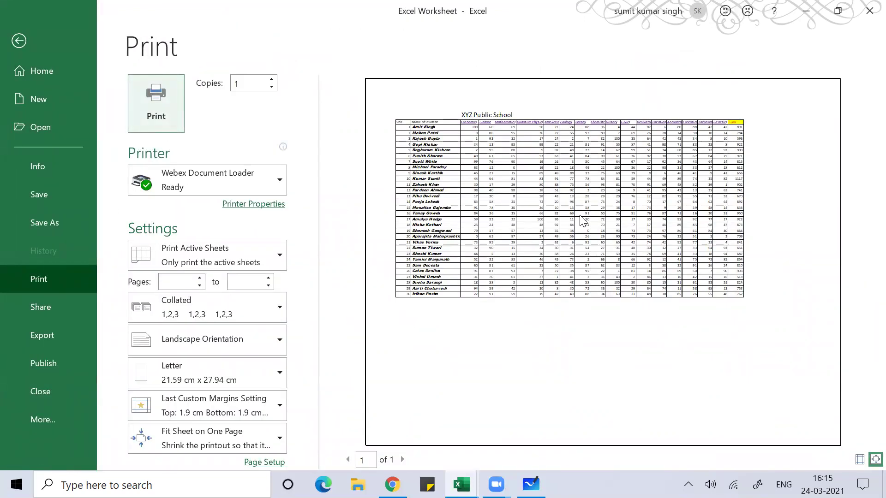
Change the page scaling from fitting to one page to adjusting to 100% of normal size.
{"action": "left_click", "coordinate": [267, 462]}
{"action": "left_click", "coordinate": [195, 141]}
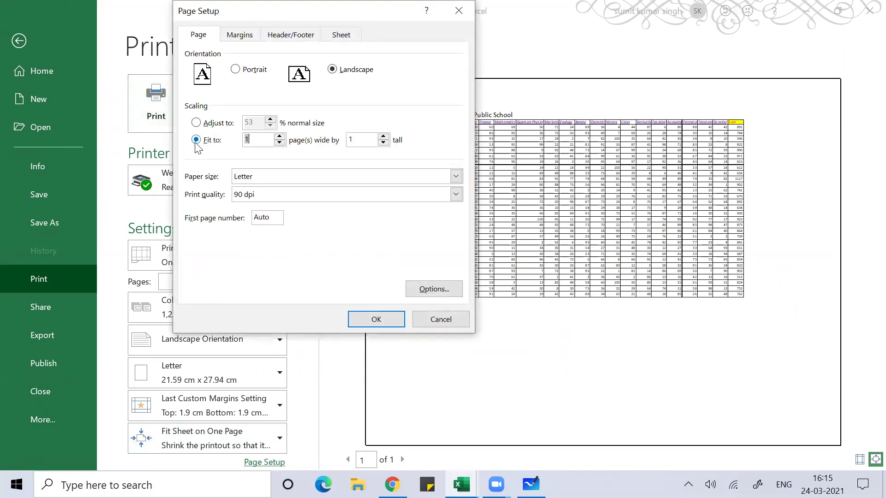
{"action": "left_click", "coordinate": [196, 123]}
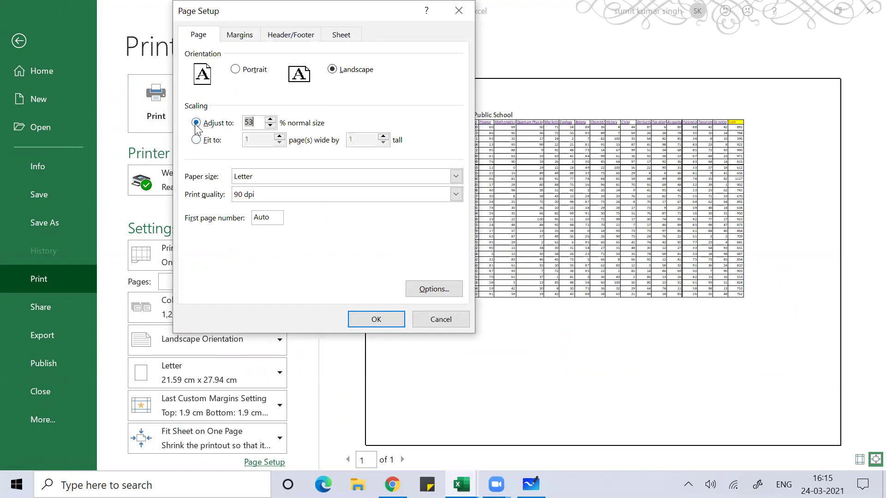
{"action": "left_click", "coordinate": [270, 120]}
{"action": "left_click", "coordinate": [269, 120]}
{"action": "left_click", "coordinate": [270, 120]}
{"action": "left_click", "coordinate": [377, 319]}
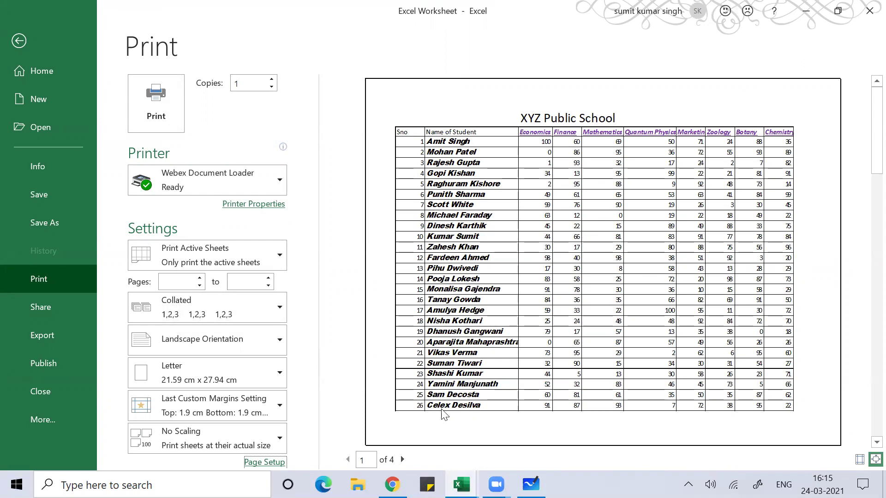
Page through every page of the print preview to check the repeated titles, and return to the first page.
{"action": "left_click", "coordinate": [402, 459]}
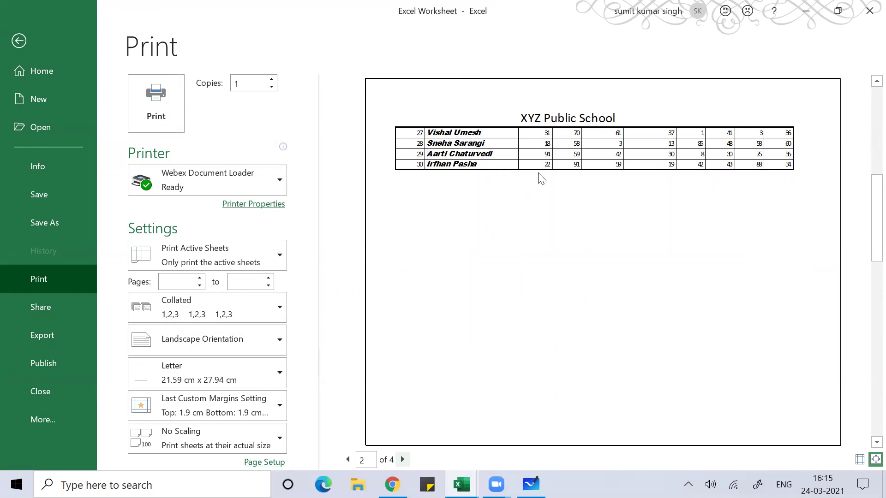
{"action": "left_click", "coordinate": [402, 459]}
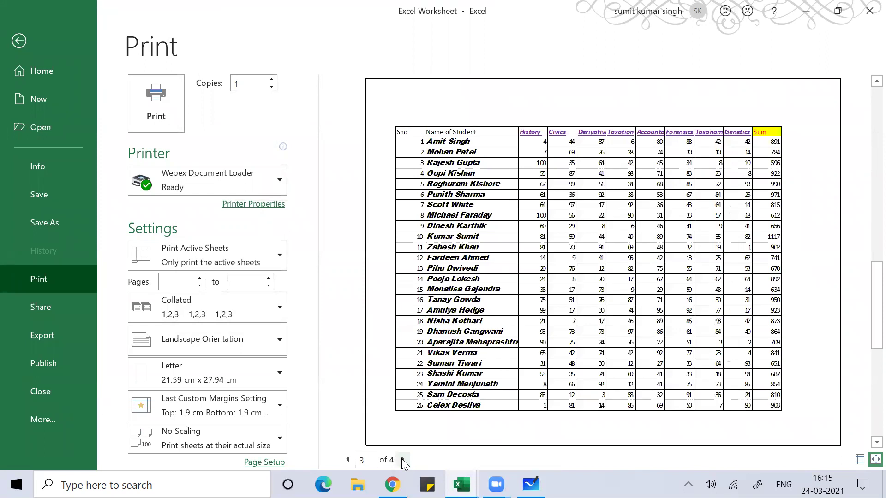
{"action": "left_click", "coordinate": [402, 460]}
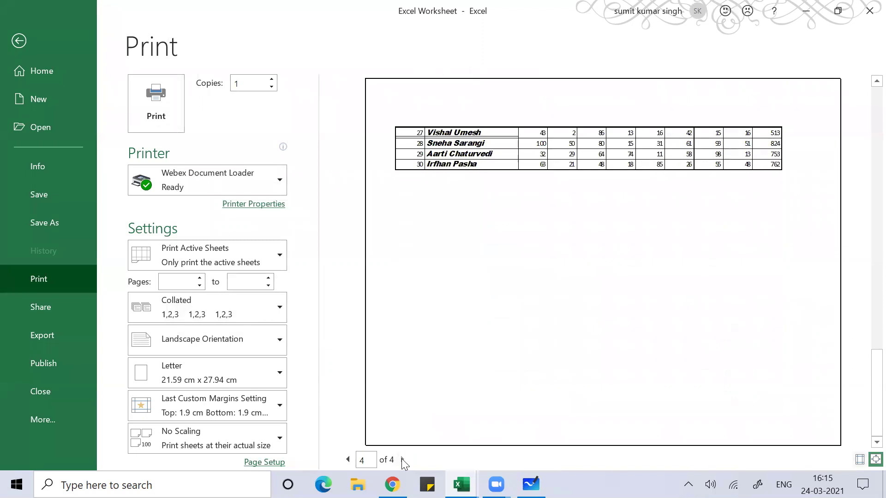
{"action": "left_click", "coordinate": [349, 459]}
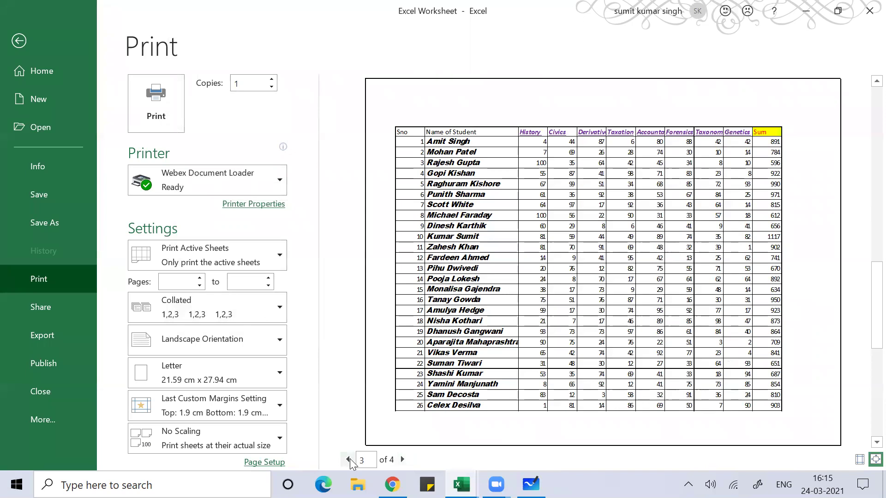
{"action": "left_click", "coordinate": [349, 460]}
{"action": "left_click", "coordinate": [349, 459]}
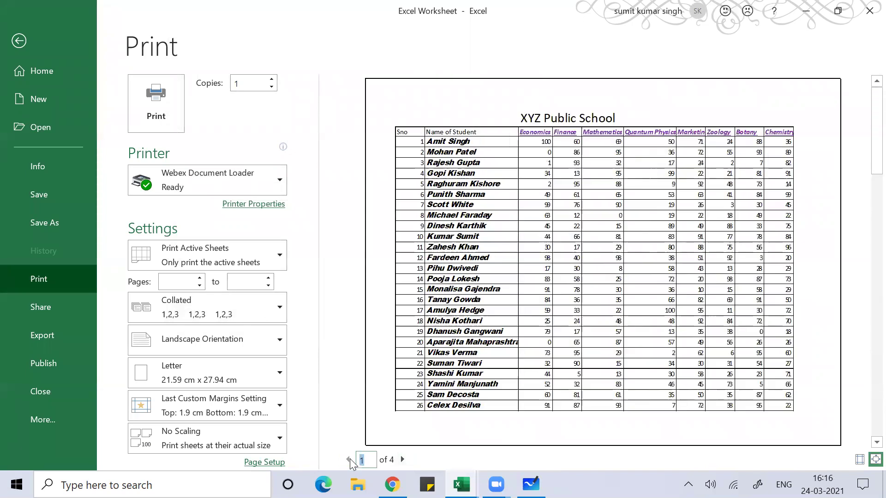
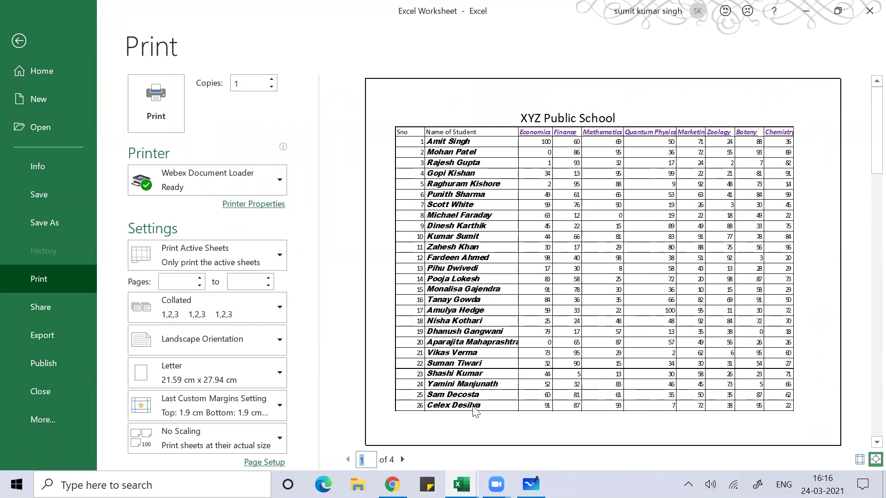
Check the second preview page and the print title settings, and return to the sheet.
{"action": "left_click", "coordinate": [400, 460]}
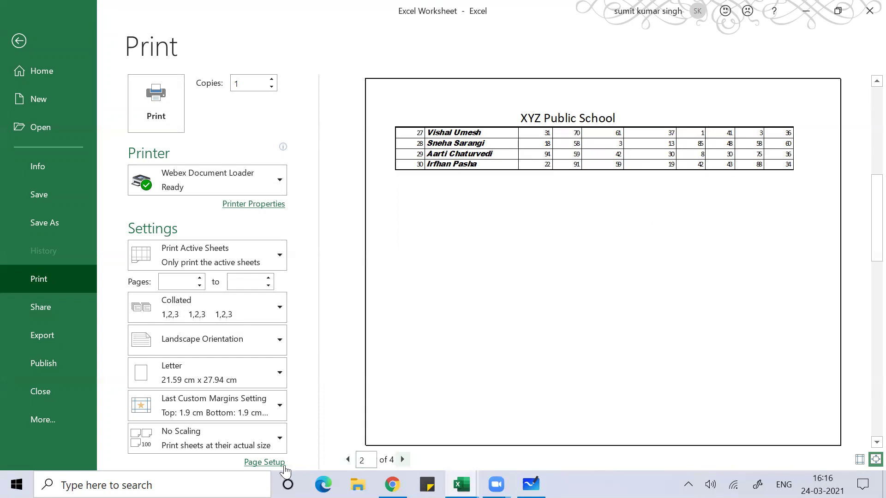
{"action": "left_click", "coordinate": [267, 464]}
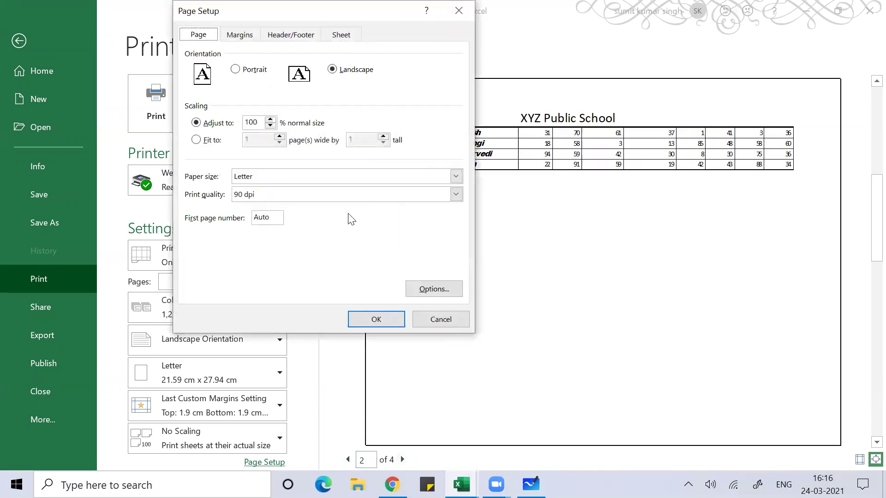
{"action": "left_click", "coordinate": [340, 34]}
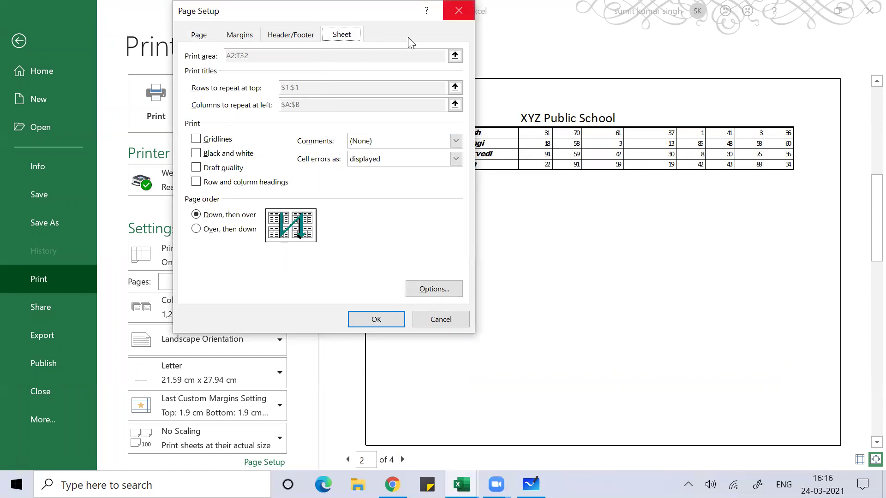
{"action": "left_click", "coordinate": [459, 12]}
{"action": "key", "text": "Escape"}
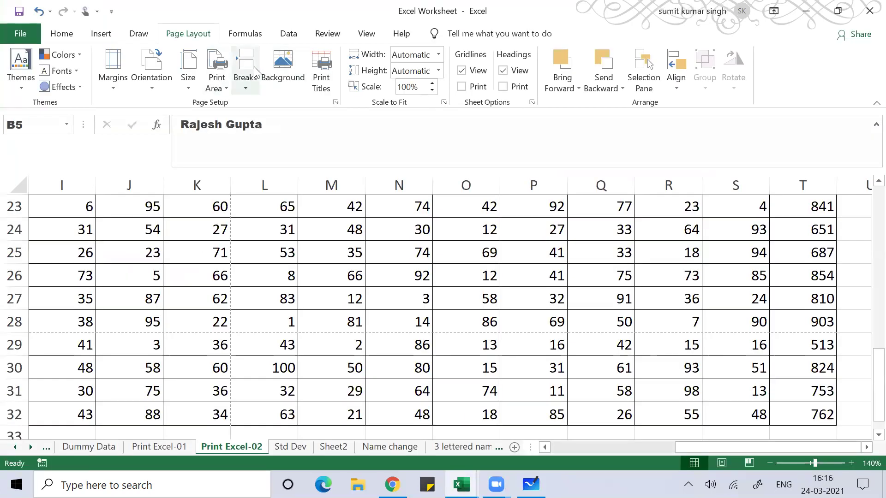
Set rows $1:$2 to repeat at the top of every printed page and open the print preview.
{"action": "left_click", "coordinate": [319, 81]}
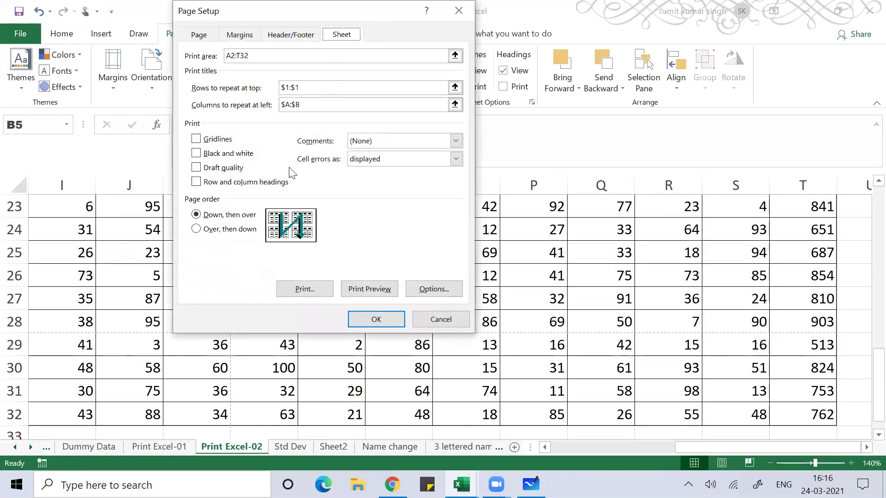
{"action": "left_click", "coordinate": [454, 87]}
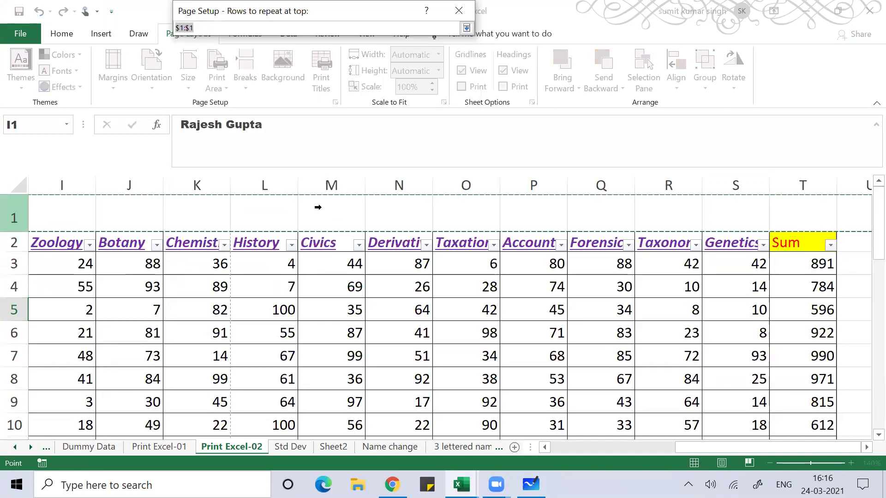
{"action": "left_click", "coordinate": [226, 215]}
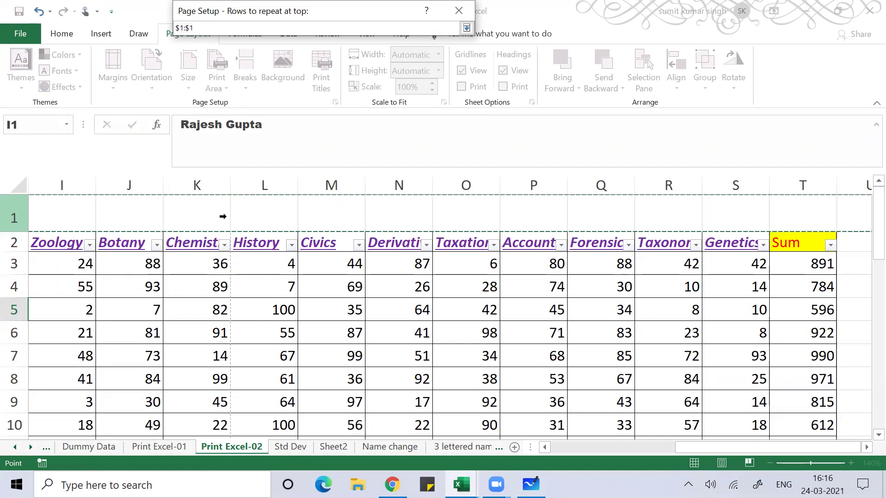
{"action": "key", "text": "Left"}
{"action": "key", "text": "Left"}
{"action": "key", "text": "Left"}
{"action": "key", "text": "Left"}
{"action": "key", "text": "Left"}
{"action": "key", "text": "Left"}
{"action": "key", "text": "Left"}
{"action": "key", "text": "Left"}
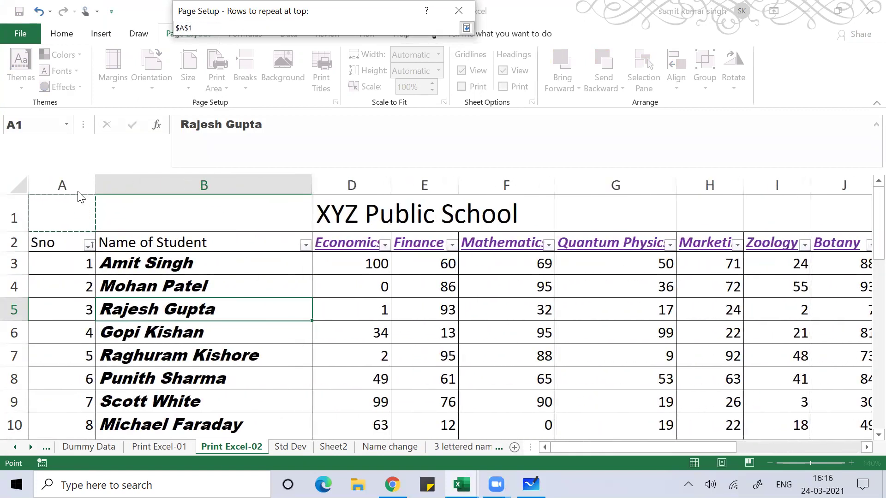
{"action": "left_click", "coordinate": [9, 211]}
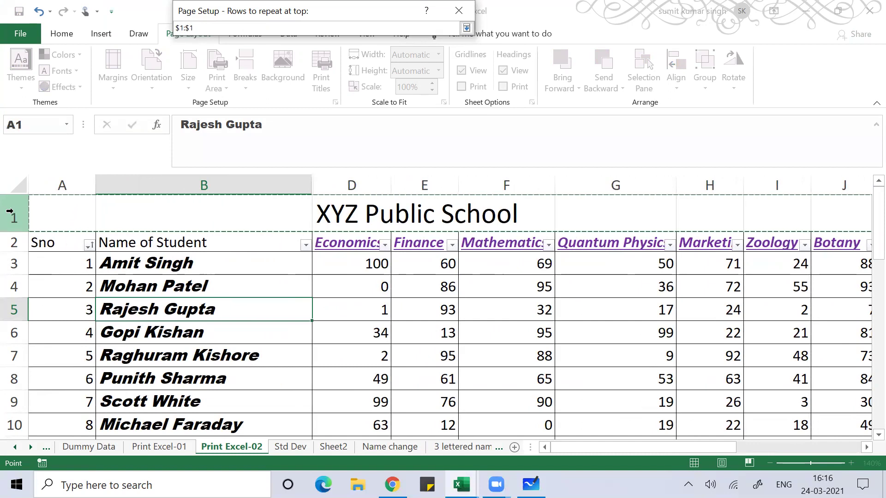
{"action": "key", "text": "shift+Down"}
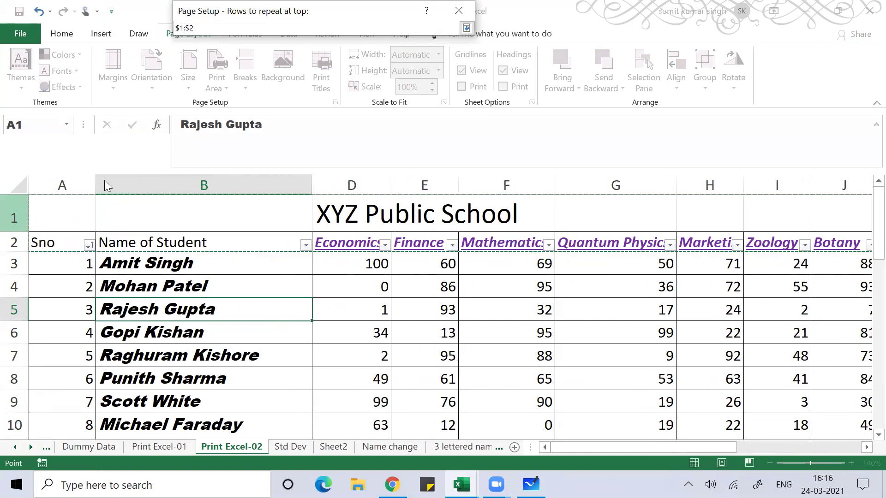
{"action": "left_click", "coordinate": [467, 29]}
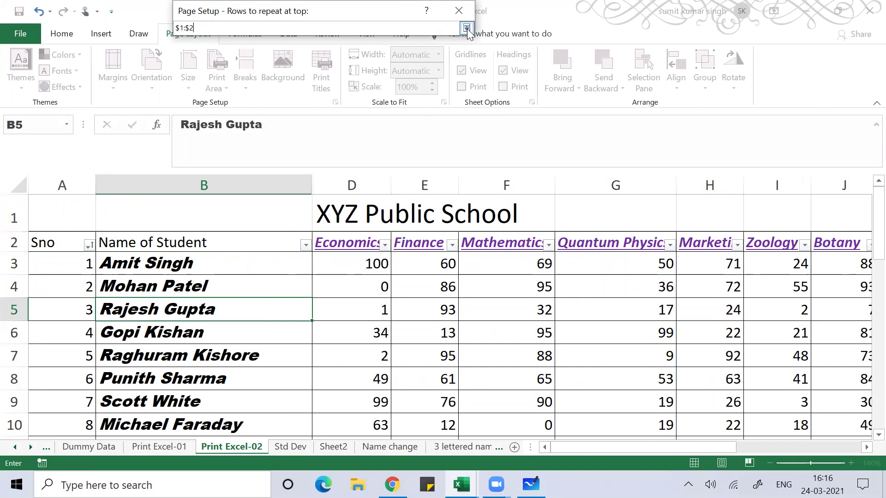
{"action": "left_click", "coordinate": [365, 290]}
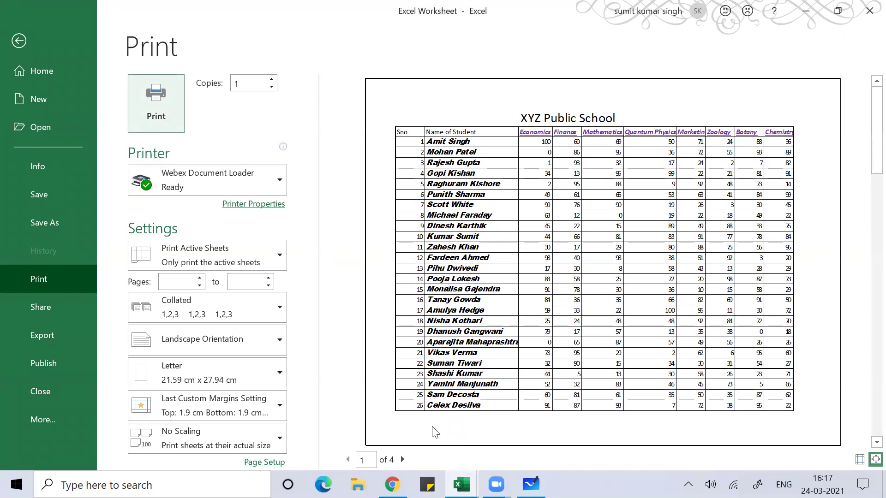
Page through the first three preview pages to check the repeated heading rows, and return to the second page.
{"action": "left_click", "coordinate": [403, 460]}
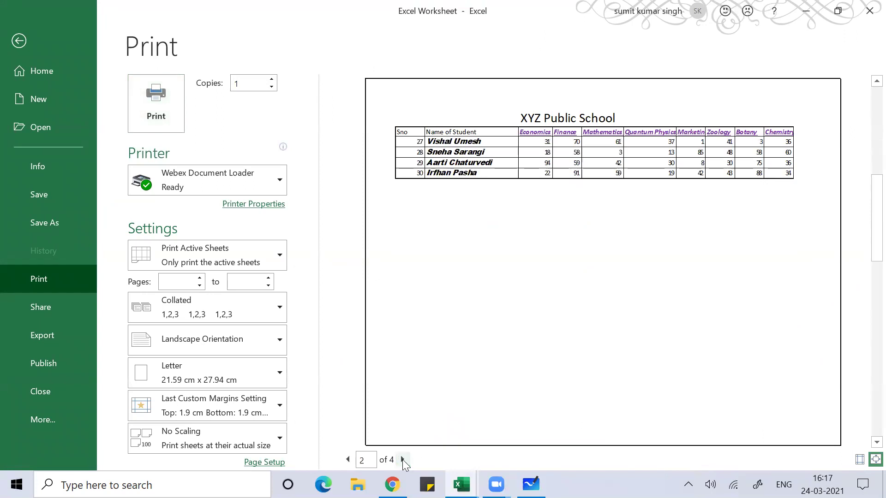
{"action": "left_click", "coordinate": [348, 459]}
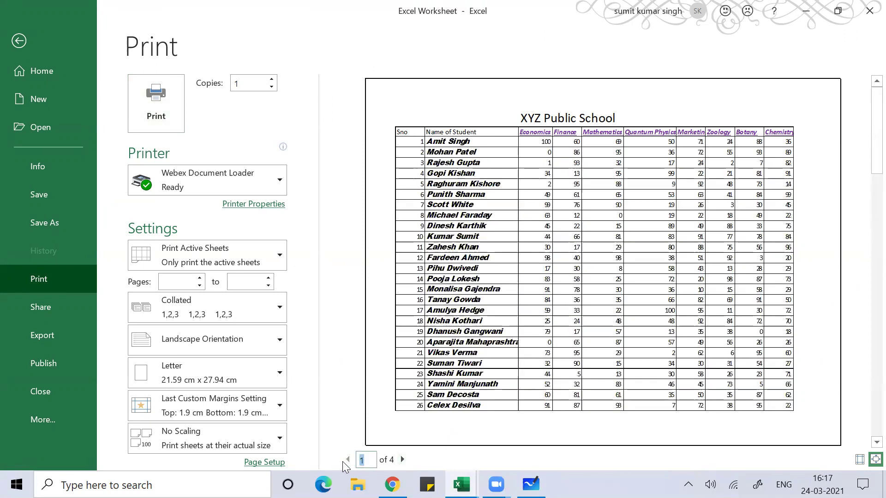
{"action": "left_click", "coordinate": [401, 459]}
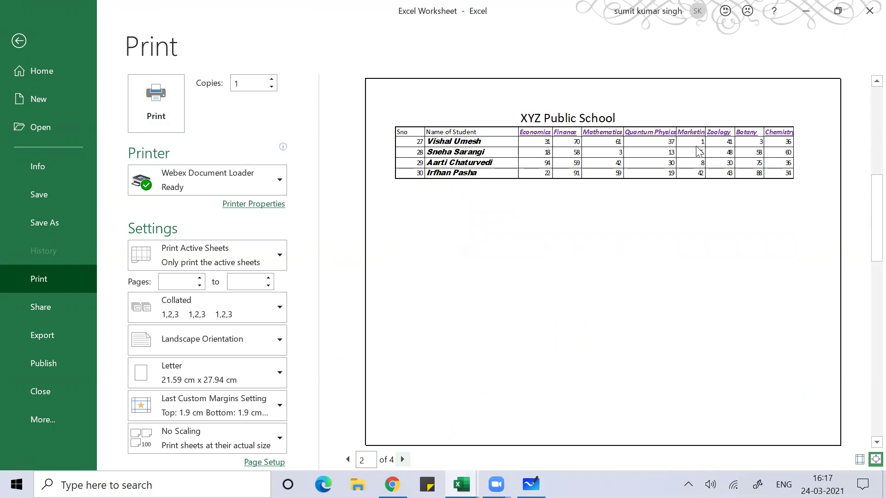
{"action": "left_click", "coordinate": [402, 458]}
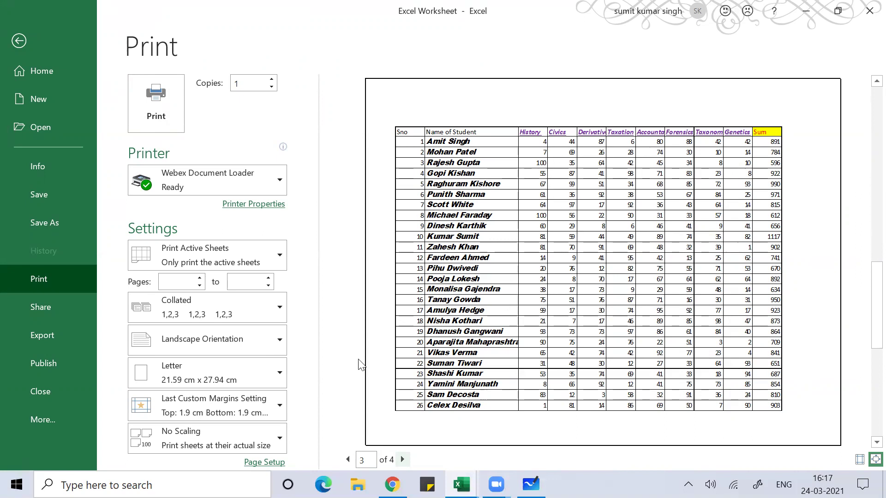
{"action": "left_click", "coordinate": [347, 459]}
Reduce the page scaling to 75% of normal size.
{"action": "left_click", "coordinate": [272, 462]}
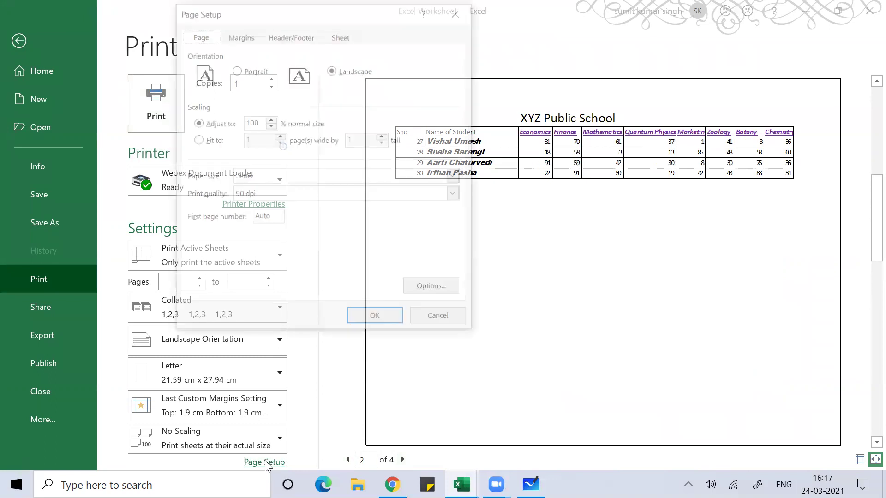
{"action": "left_click", "coordinate": [272, 125]}
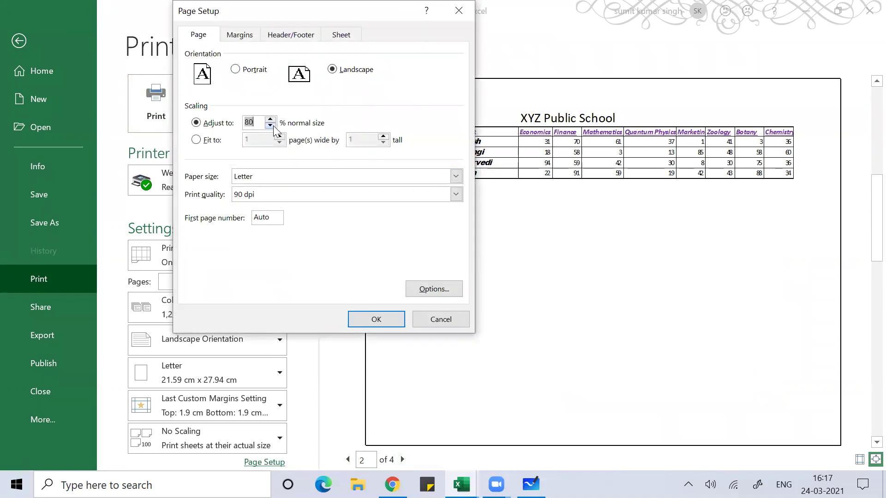
{"action": "left_click", "coordinate": [430, 283]}
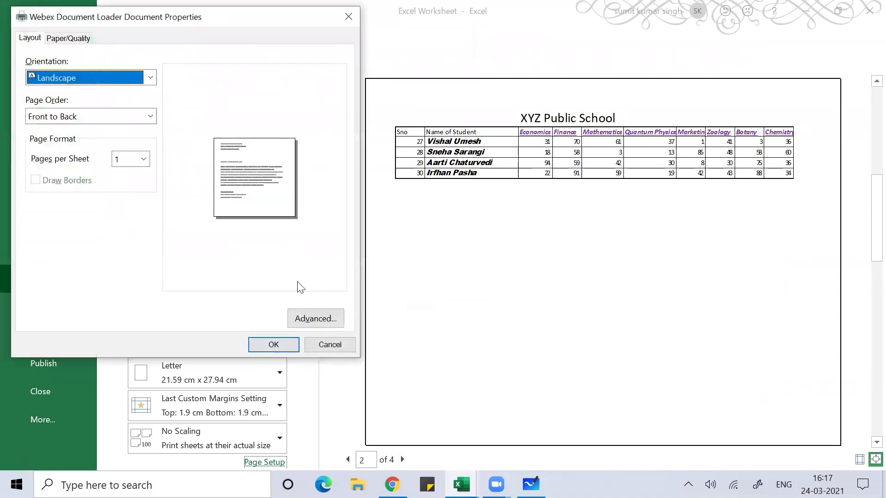
{"action": "left_click", "coordinate": [266, 345]}
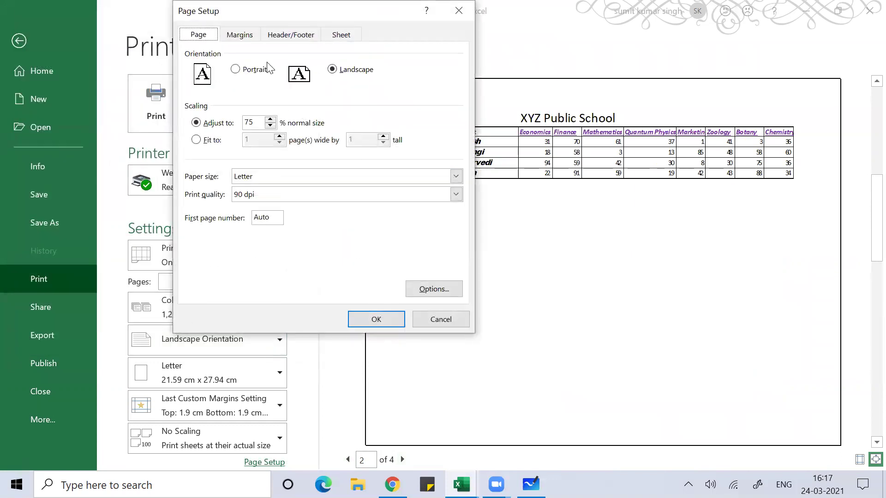
{"action": "left_click", "coordinate": [230, 37]}
{"action": "left_click", "coordinate": [376, 320]}
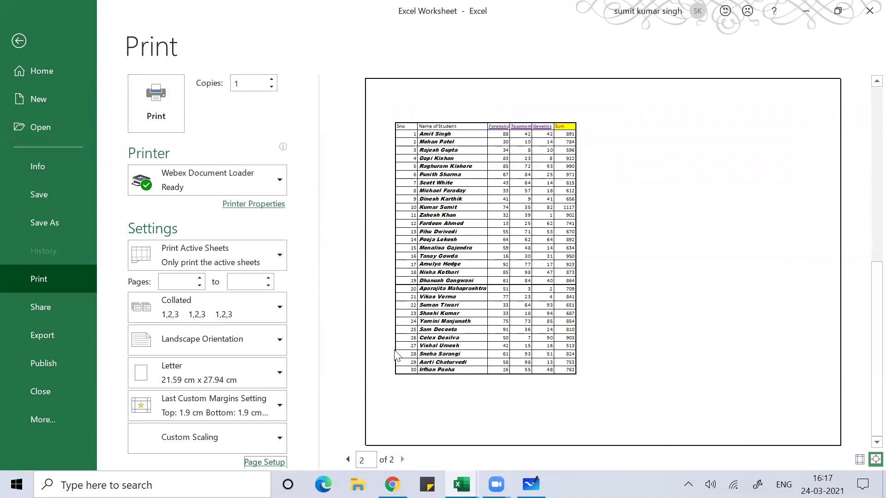
Compare both preview pages at the reduced scaling and return to the first page.
{"action": "left_click", "coordinate": [348, 460]}
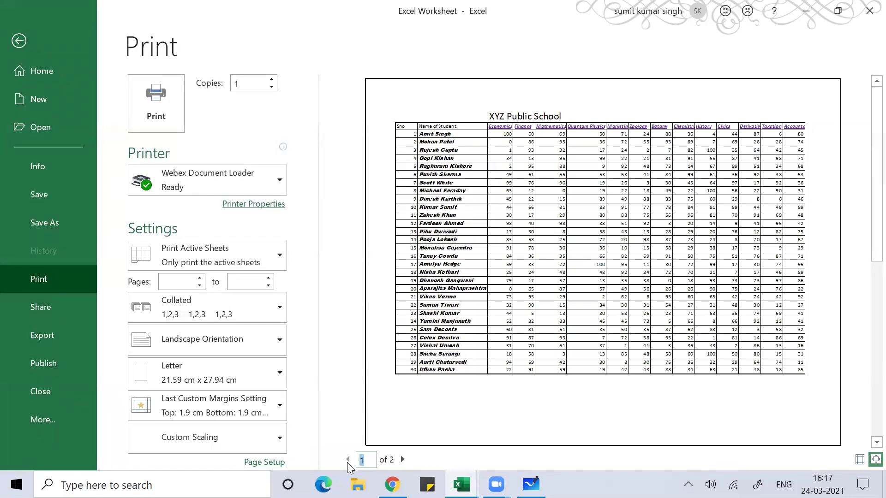
{"action": "left_click", "coordinate": [402, 460]}
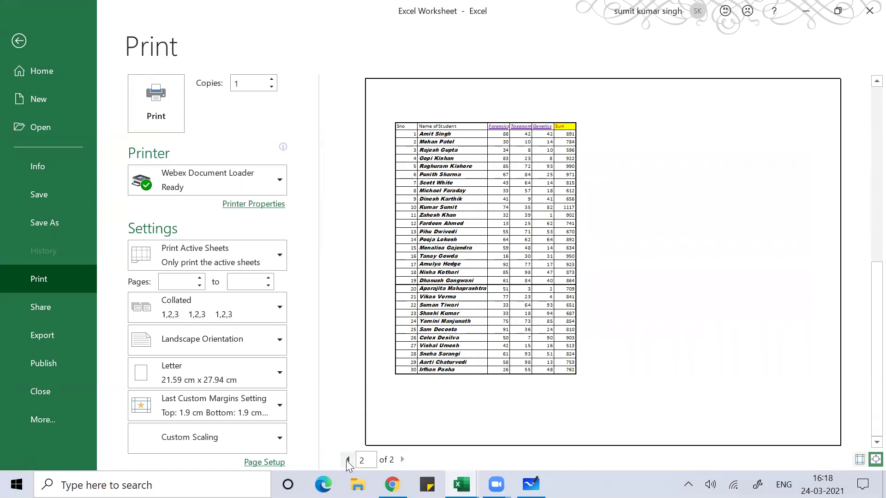
{"action": "left_click", "coordinate": [347, 460]}
Keep landscape orientation, center the printout horizontally on the page, and check both preview pages.
{"action": "left_click", "coordinate": [270, 463]}
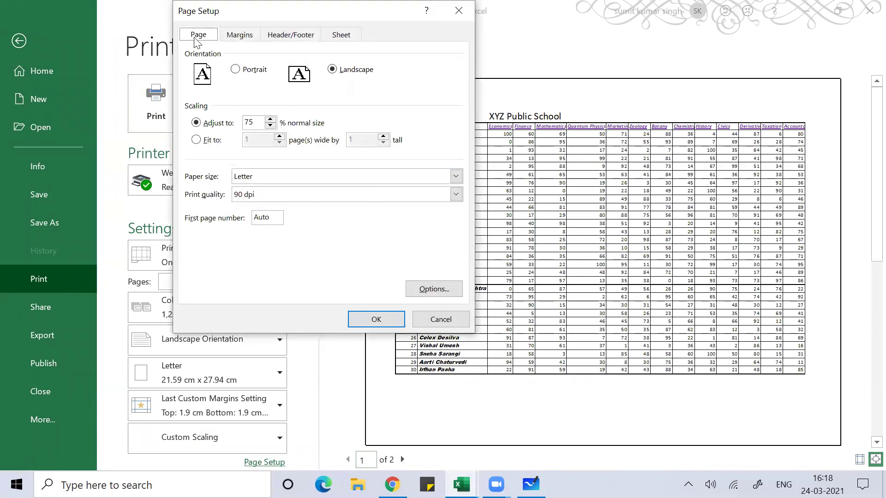
{"action": "left_click", "coordinate": [243, 70]}
{"action": "left_click", "coordinate": [332, 70]}
{"action": "left_click", "coordinate": [241, 37]}
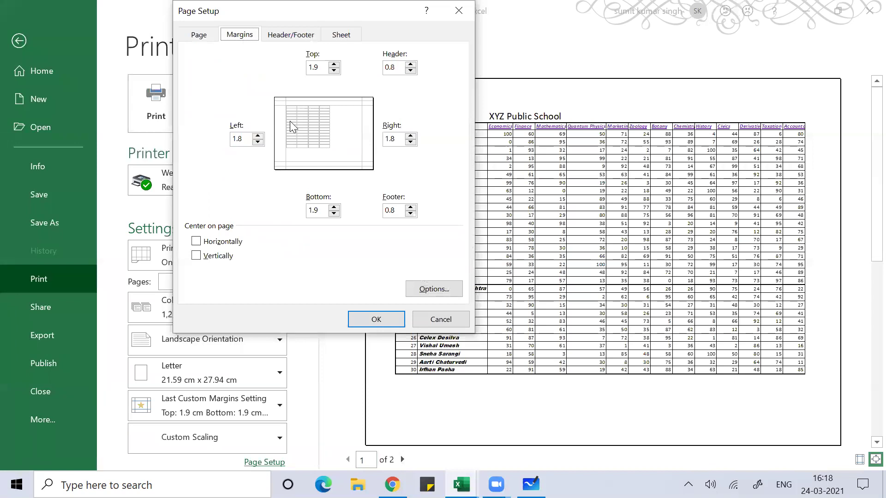
{"action": "left_click", "coordinate": [198, 244]}
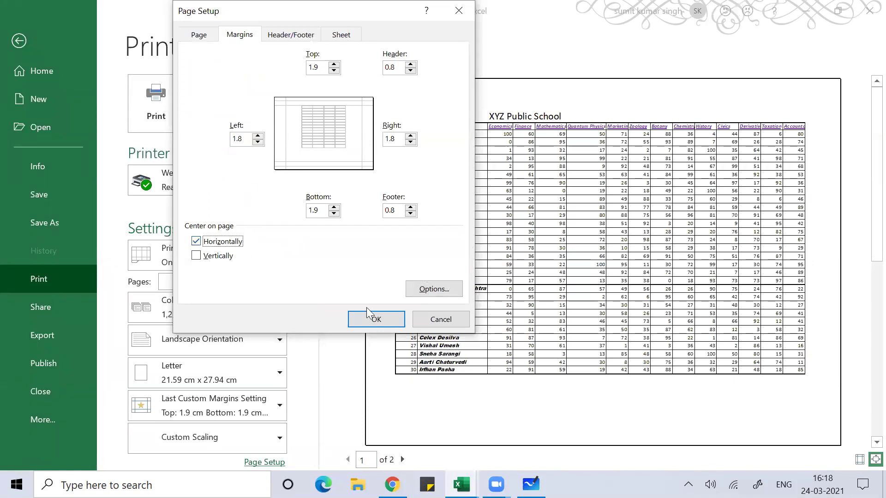
{"action": "left_click", "coordinate": [376, 320]}
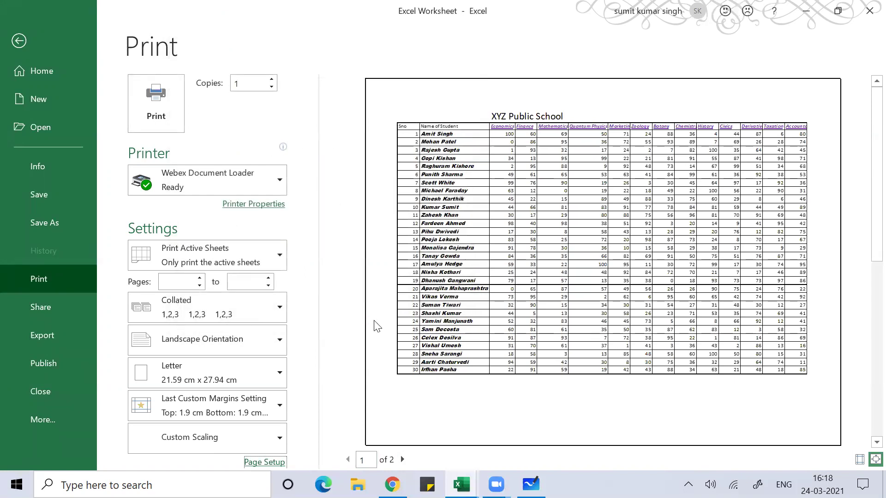
{"action": "left_click", "coordinate": [402, 460]}
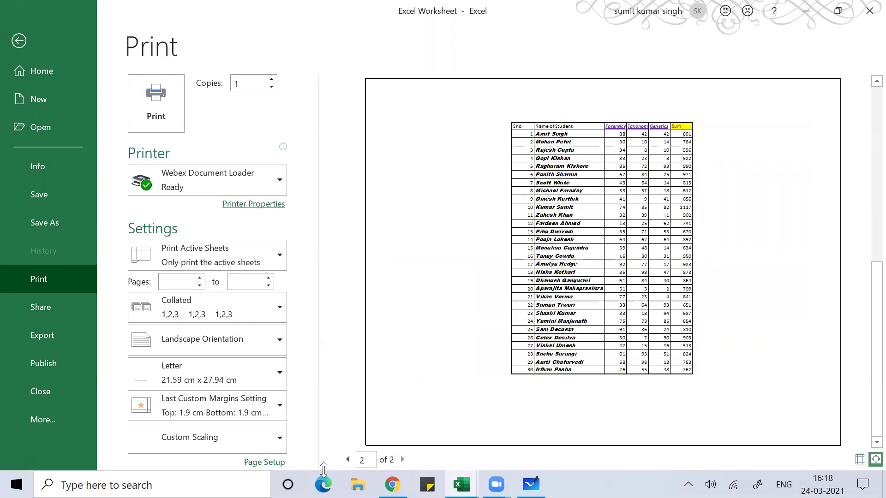
{"action": "left_click", "coordinate": [348, 459]}
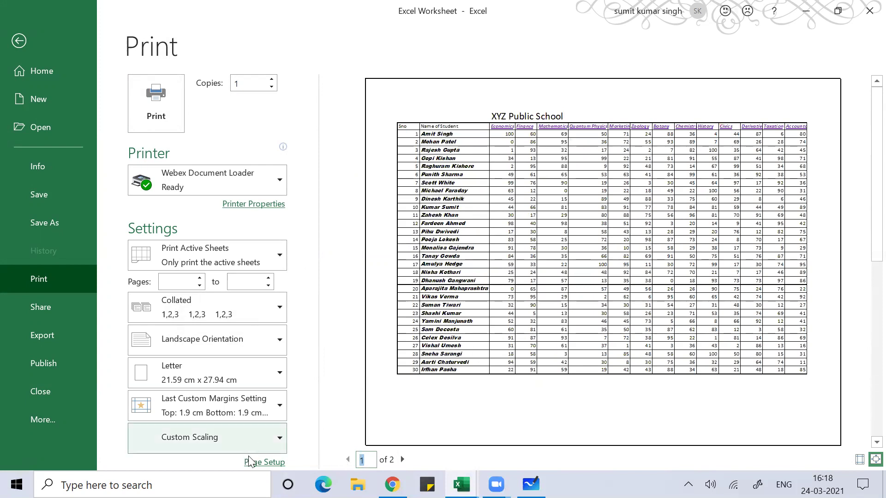
Center the printout vertically on the page as well.
{"action": "left_click", "coordinate": [263, 463]}
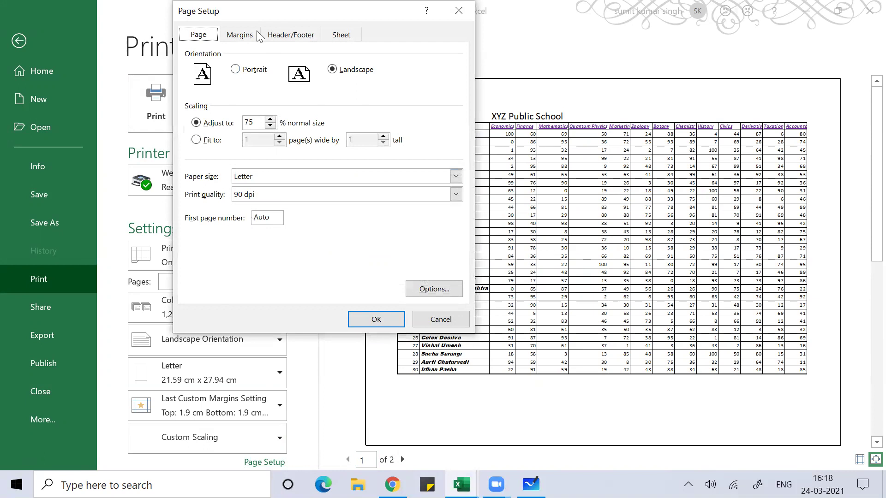
{"action": "left_click", "coordinate": [237, 37]}
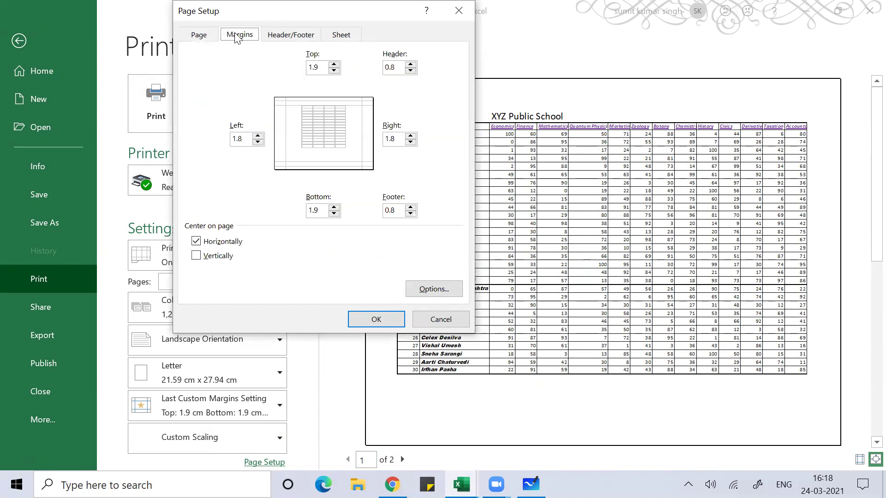
{"action": "left_click", "coordinate": [196, 258]}
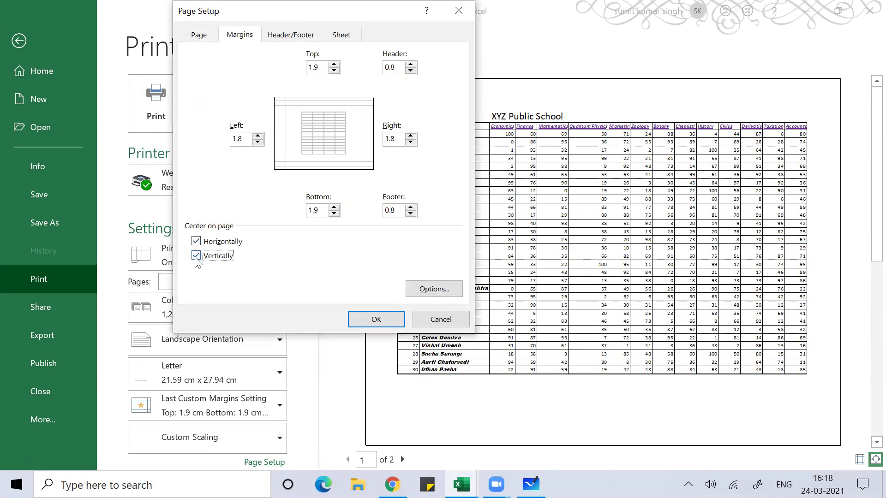
{"action": "left_click", "coordinate": [361, 323]}
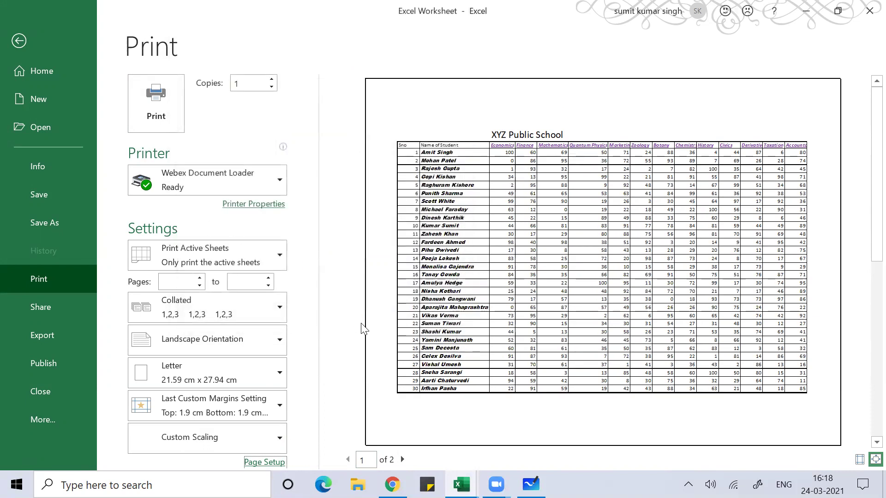
Review the page, margins, header/footer and sheet settings in the Page Setup dialog, and accept them unchanged.
{"action": "left_click", "coordinate": [266, 462]}
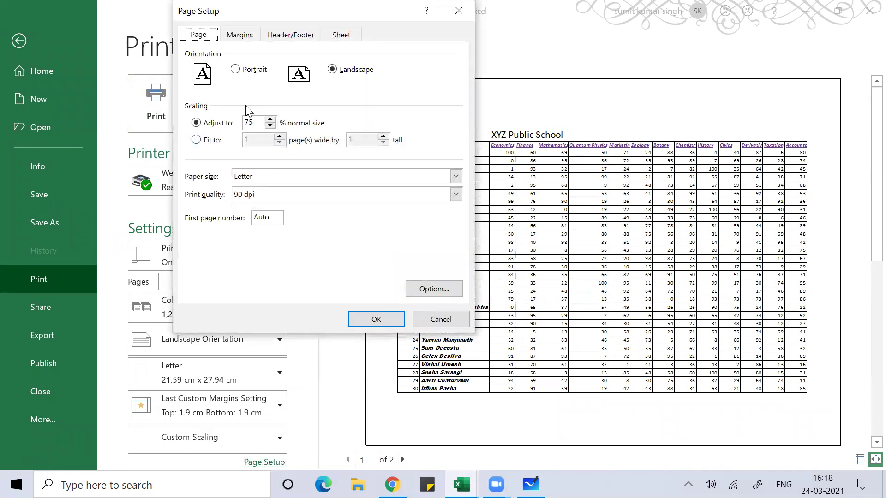
{"action": "left_click", "coordinate": [236, 37]}
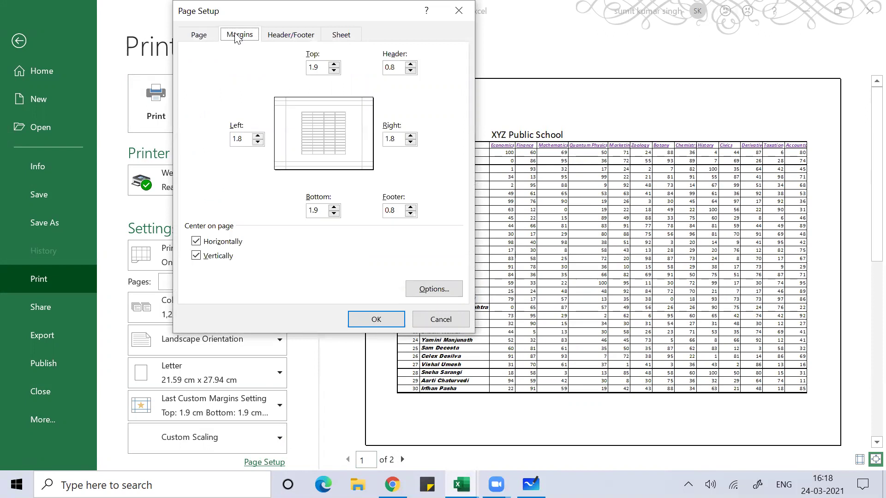
{"action": "left_click", "coordinate": [291, 34]}
{"action": "left_click", "coordinate": [341, 37]}
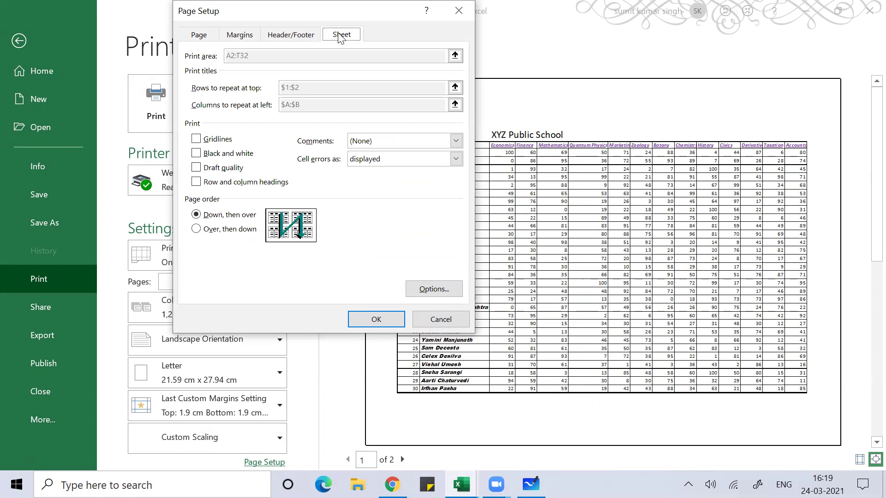
{"action": "left_click", "coordinate": [199, 35]}
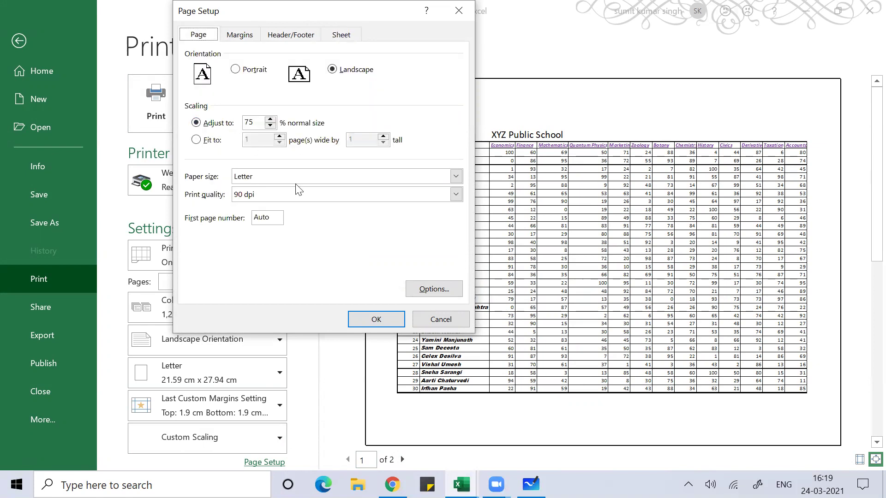
{"action": "left_click", "coordinate": [374, 317]}
Try scaling the printout with Fit Sheet on One Page and with Fit All Columns on One Page.
{"action": "left_click", "coordinate": [224, 447]}
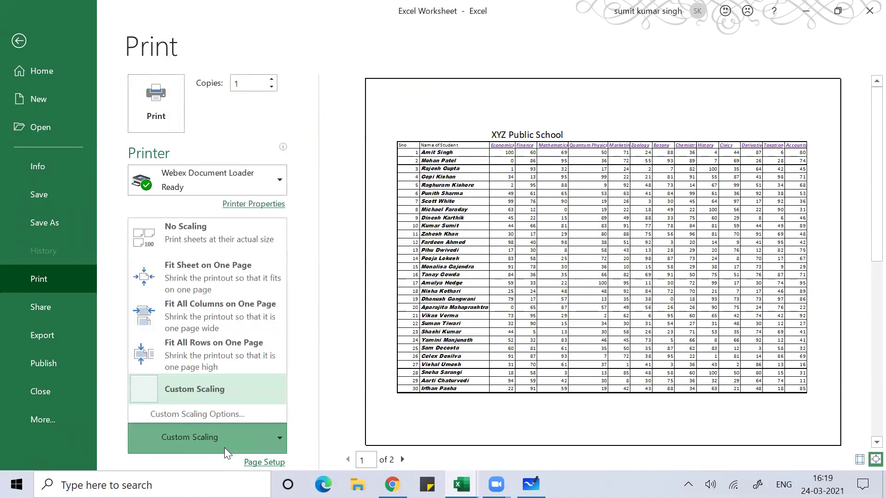
{"action": "left_click", "coordinate": [201, 279]}
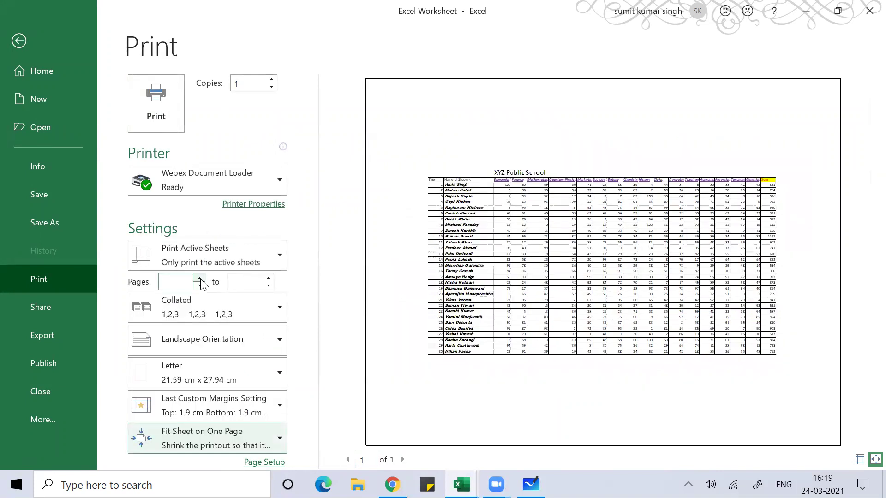
{"action": "left_click", "coordinate": [231, 438]}
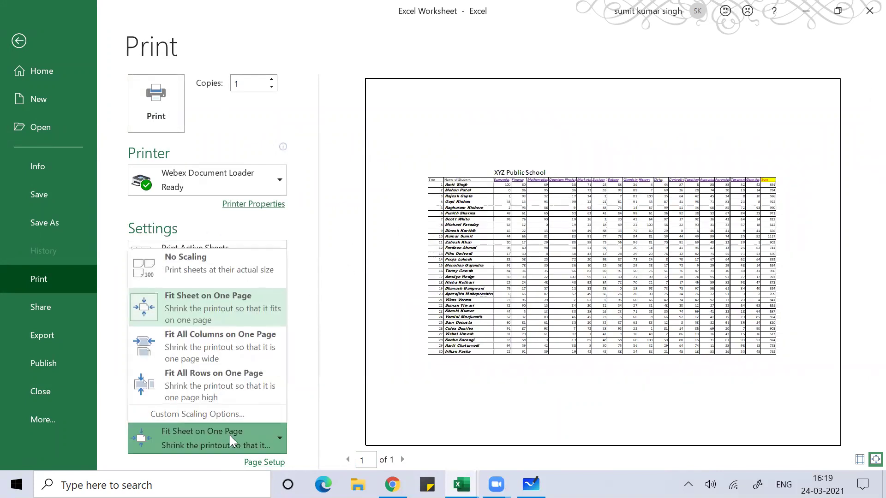
{"action": "left_click", "coordinate": [213, 344]}
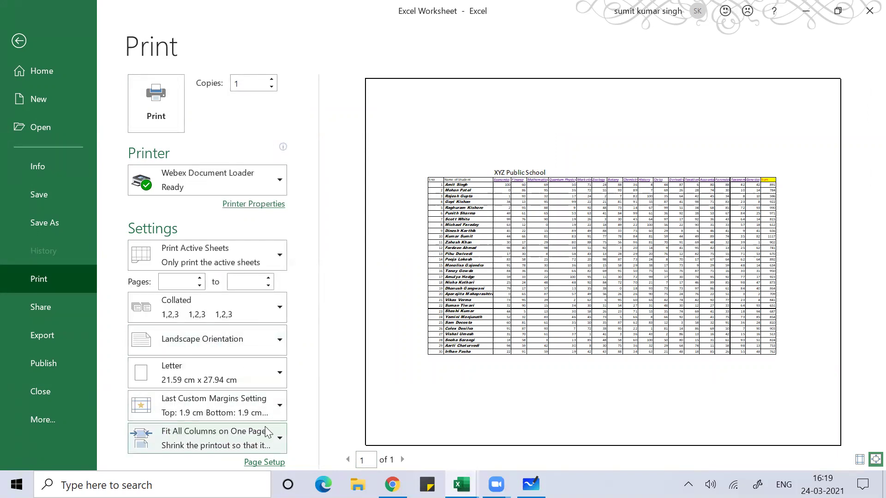
{"action": "left_click", "coordinate": [261, 446]}
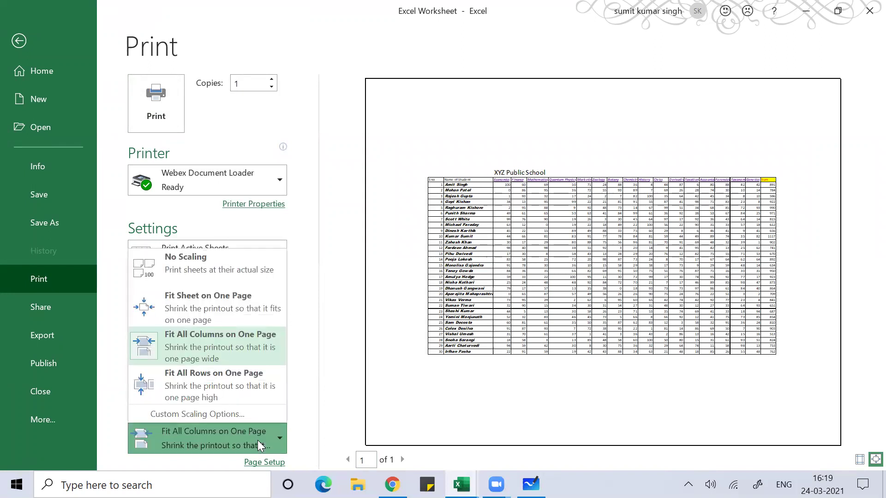
{"action": "left_click", "coordinate": [257, 440]}
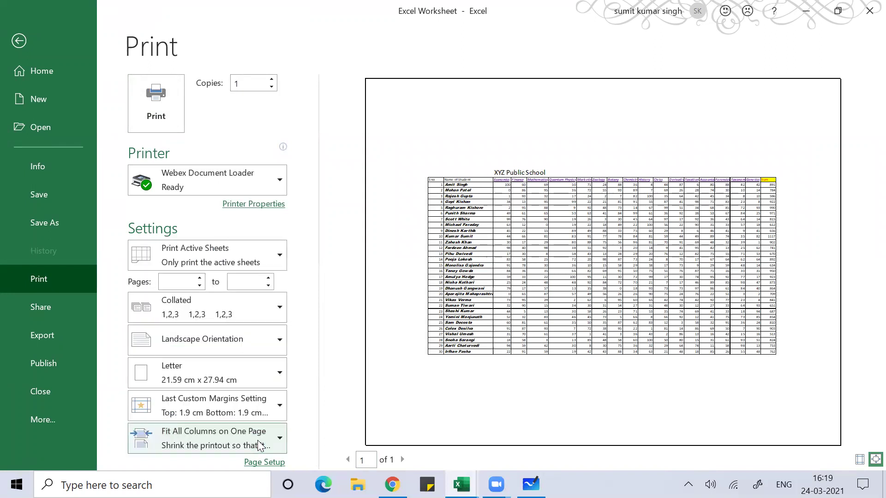
Compare No Scaling with Fit All Columns on One Page in the print preview.
{"action": "left_click", "coordinate": [258, 440]}
{"action": "left_click", "coordinate": [258, 440]}
{"action": "left_click", "coordinate": [258, 440]}
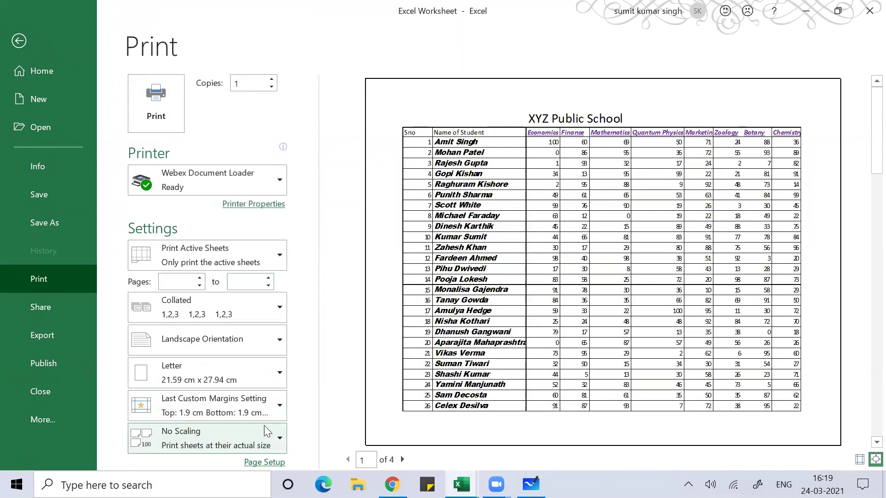
{"action": "left_click", "coordinate": [198, 447]}
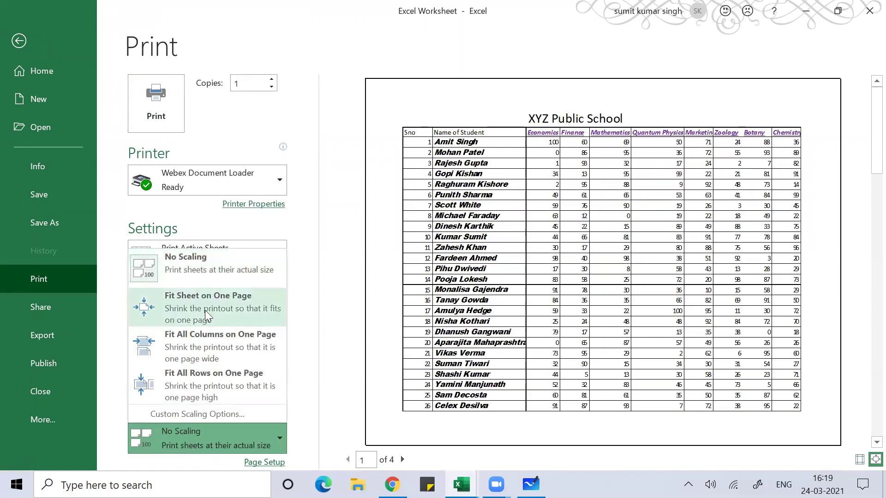
{"action": "left_click", "coordinate": [217, 339]}
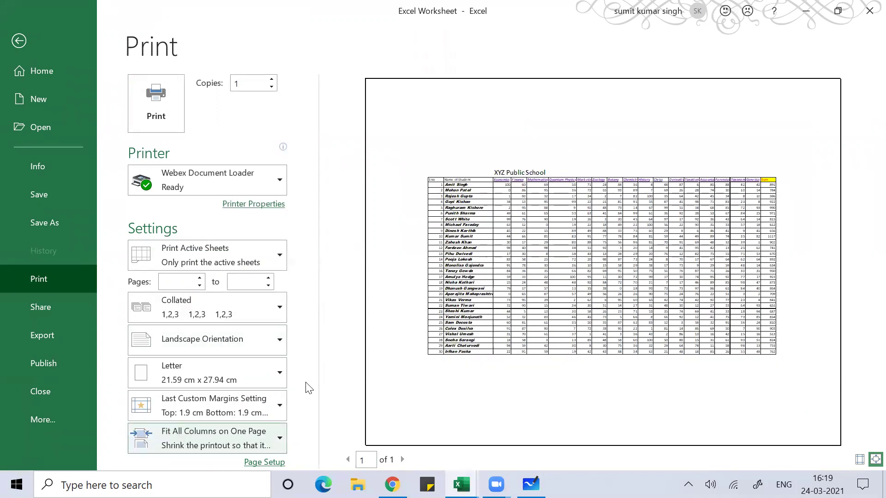
Reset the printout to No Scaling, and set it to Fit All Rows on One Page.
{"action": "left_click", "coordinate": [206, 439]}
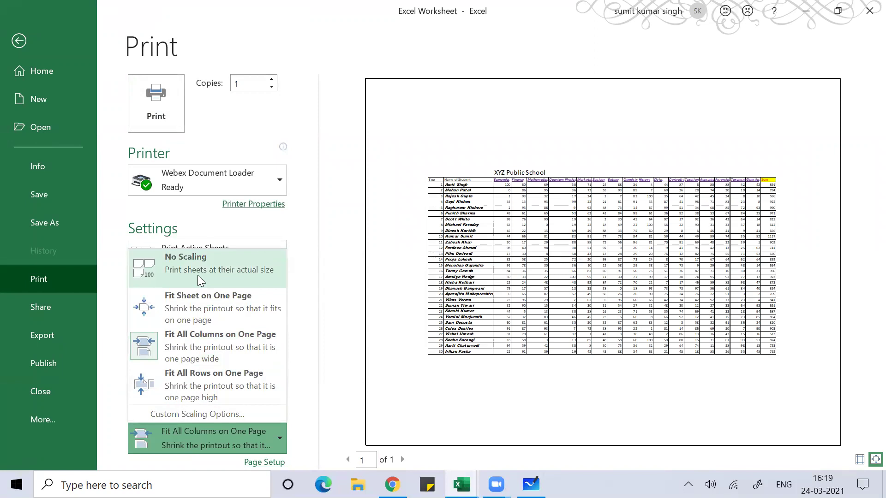
{"action": "left_click", "coordinate": [197, 275]}
{"action": "left_click", "coordinate": [202, 444]}
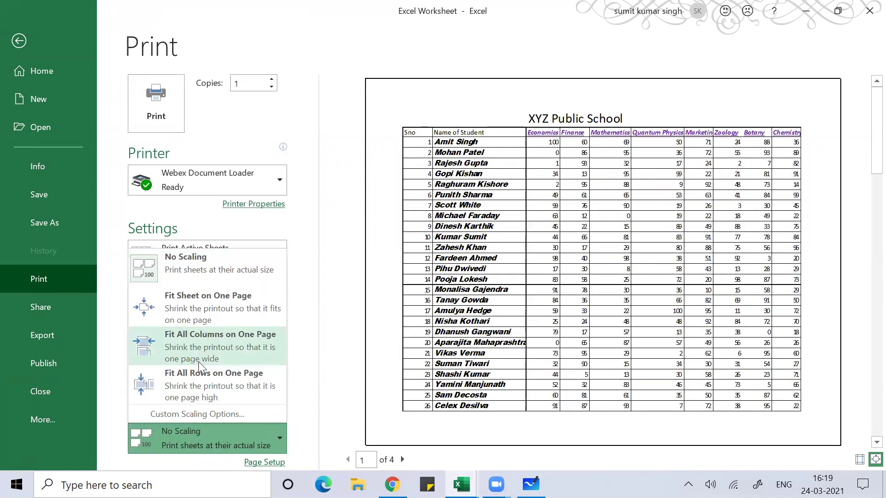
{"action": "left_click", "coordinate": [199, 384]}
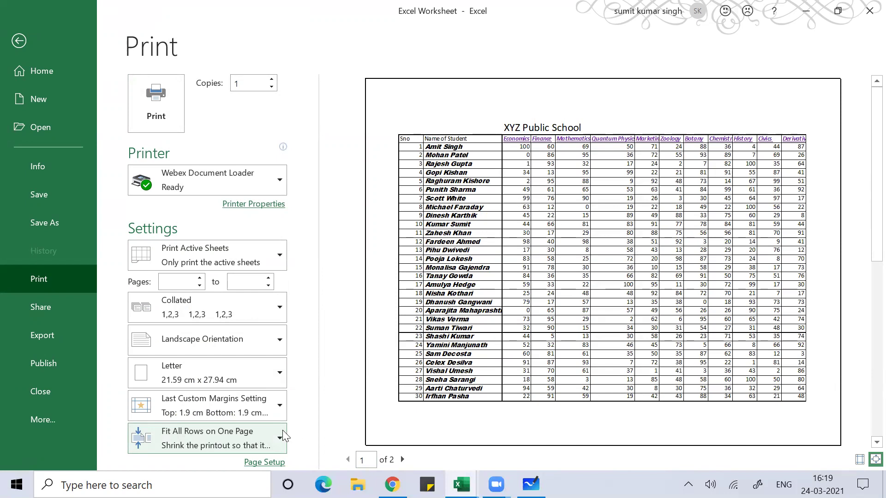
Try the Normal margins preset, and set the page margins to Wide.
{"action": "left_click", "coordinate": [200, 407]}
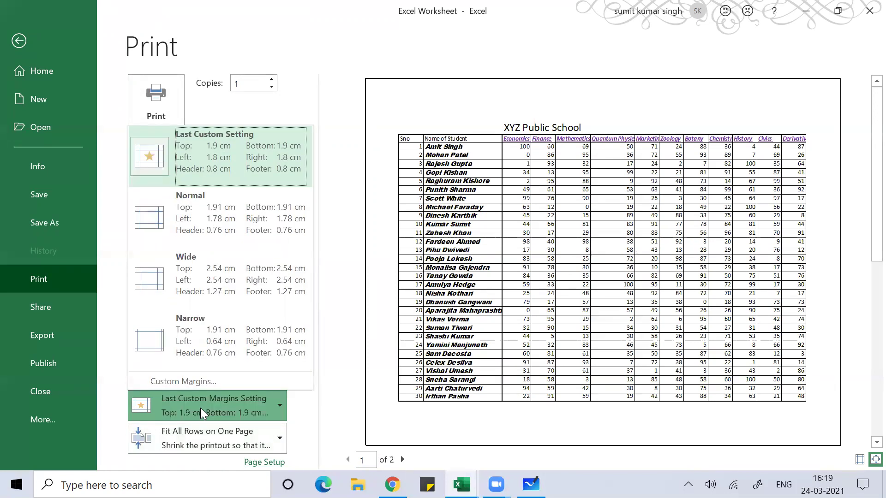
{"action": "left_click", "coordinate": [221, 222]}
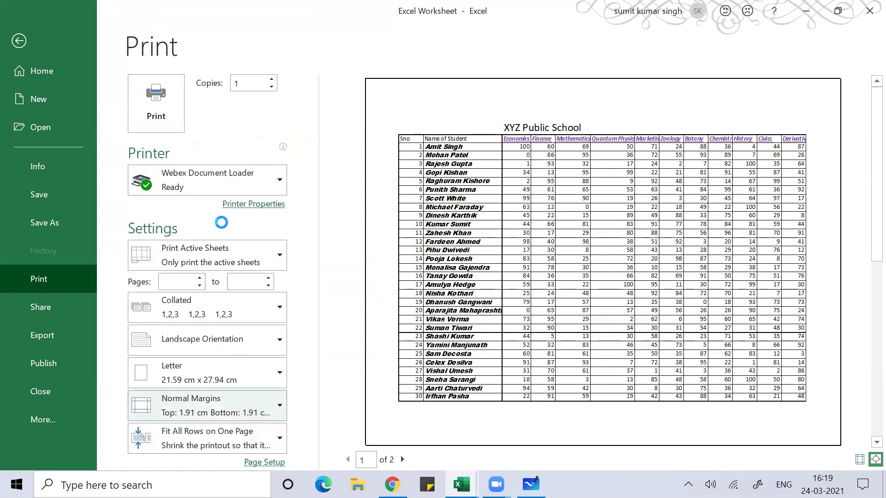
{"action": "left_click", "coordinate": [217, 406]}
{"action": "left_click", "coordinate": [229, 286]}
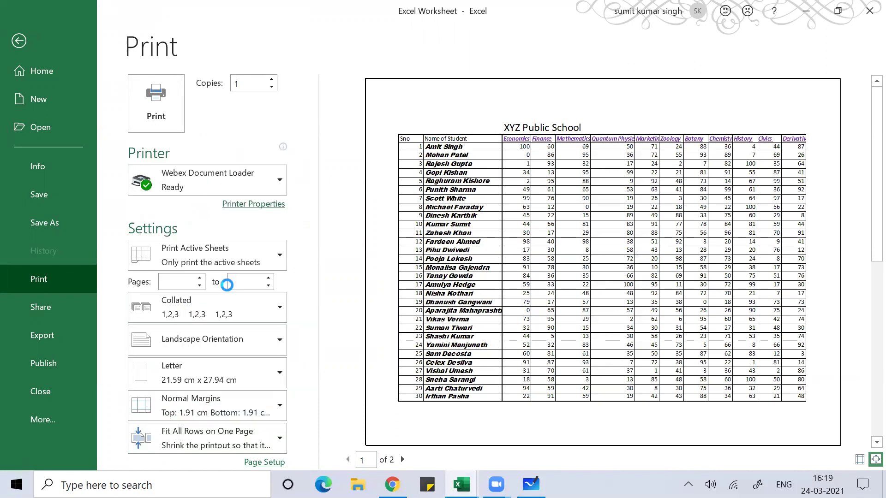
Preview the marks sheet on A3 paper, and set the paper size to A5.
{"action": "left_click", "coordinate": [224, 373]}
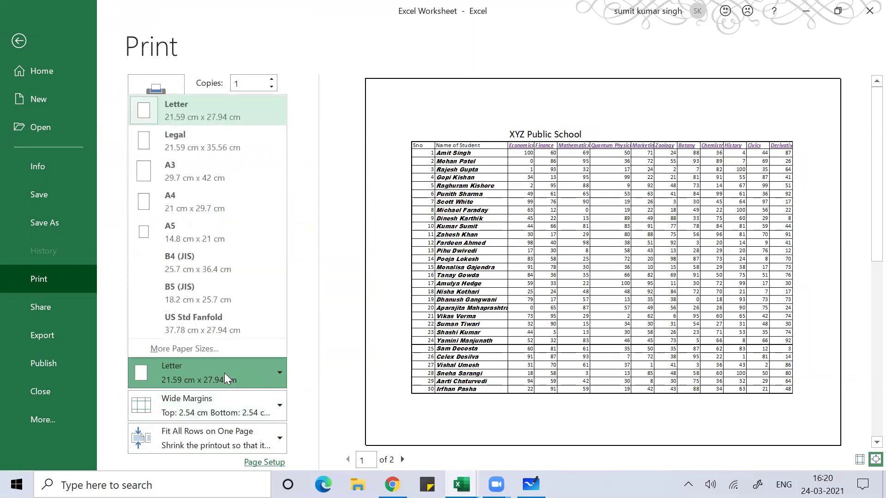
{"action": "left_click", "coordinate": [189, 171]}
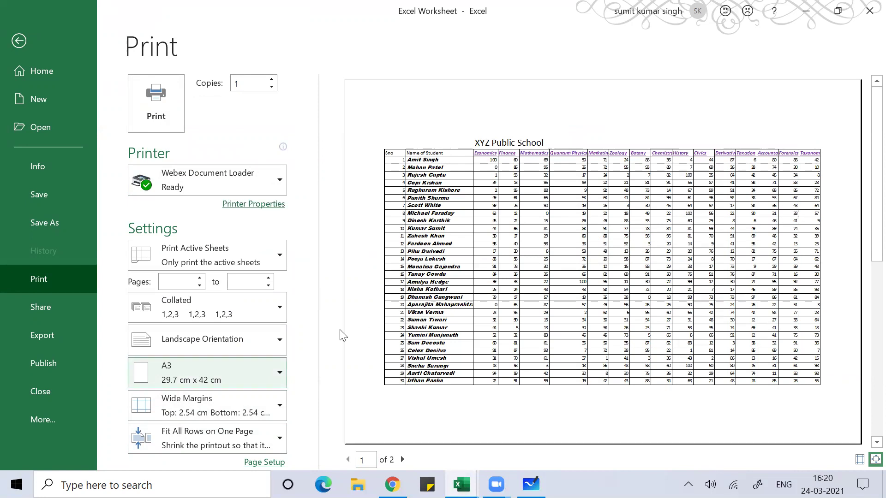
{"action": "left_click", "coordinate": [180, 383]}
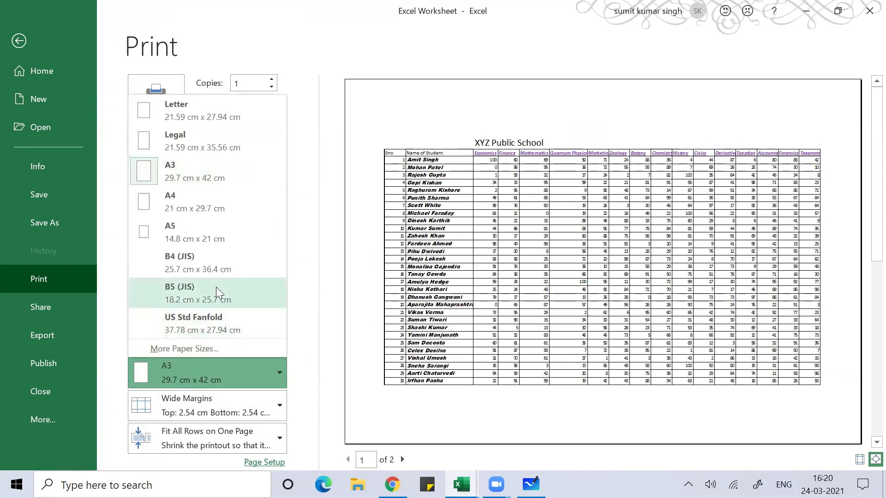
{"action": "left_click", "coordinate": [201, 225]}
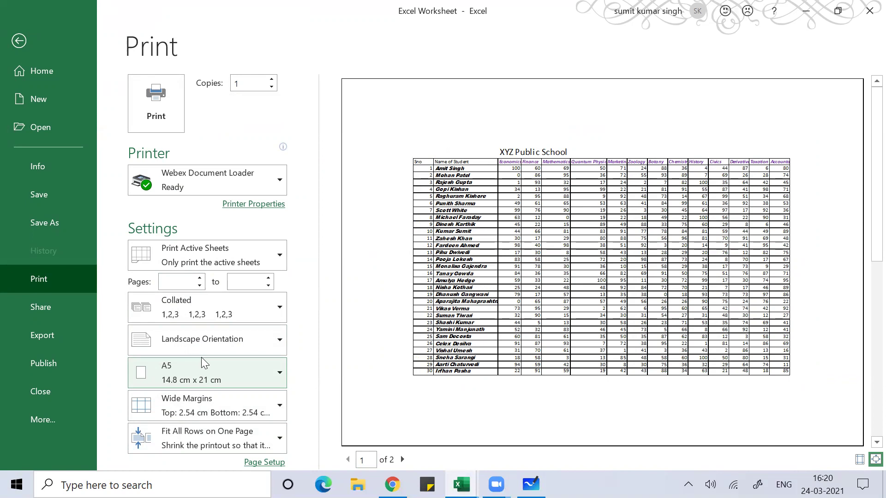
Preview printing the entire workbook, page through its first pages, and switch back to printing only the active sheets.
{"action": "left_click", "coordinate": [205, 263]}
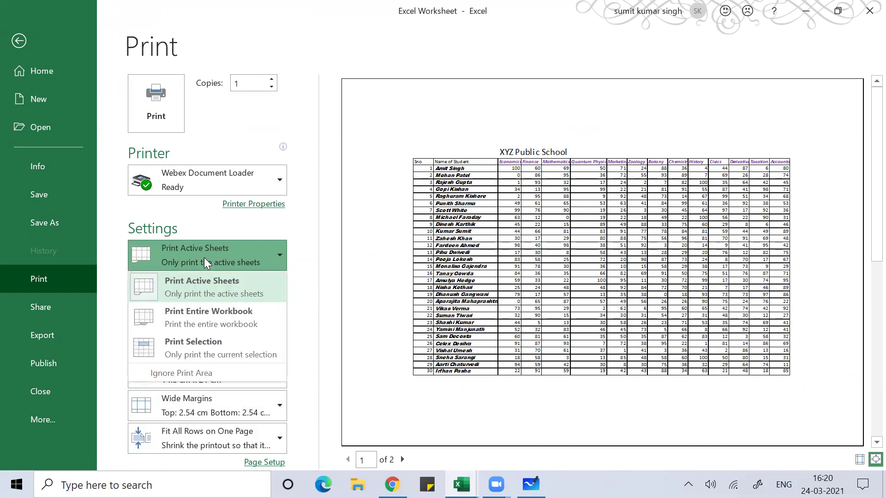
{"action": "left_click", "coordinate": [196, 323]}
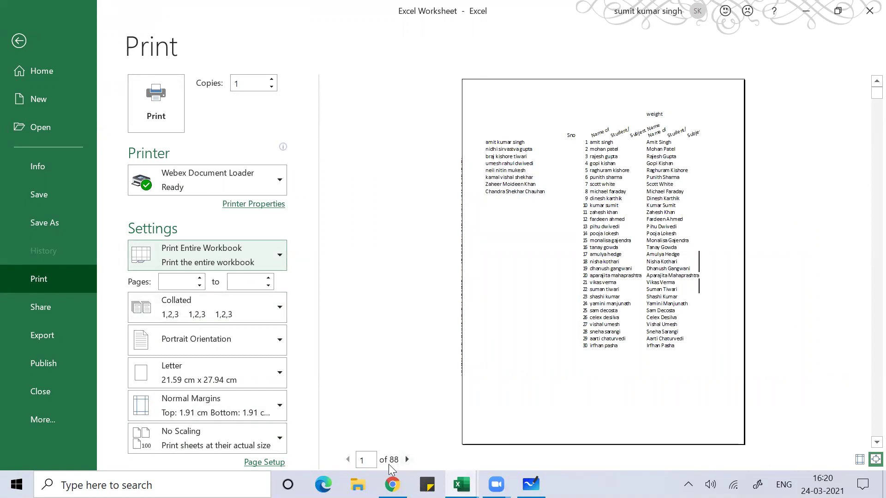
{"action": "left_click", "coordinate": [410, 461]}
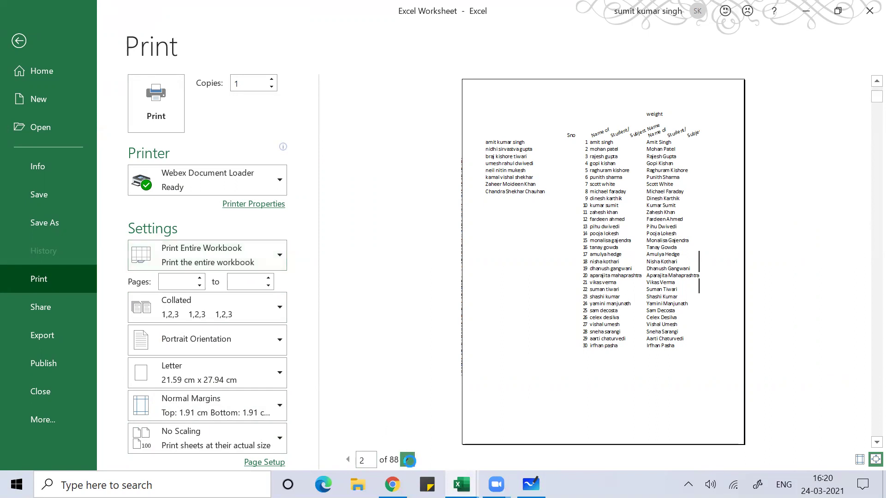
{"action": "left_click", "coordinate": [409, 461]}
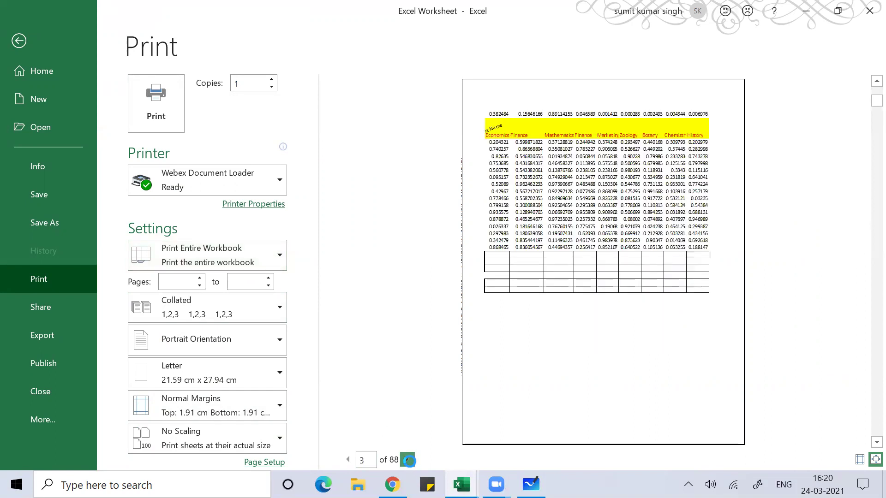
{"action": "left_click", "coordinate": [409, 461]}
{"action": "left_click", "coordinate": [408, 461]}
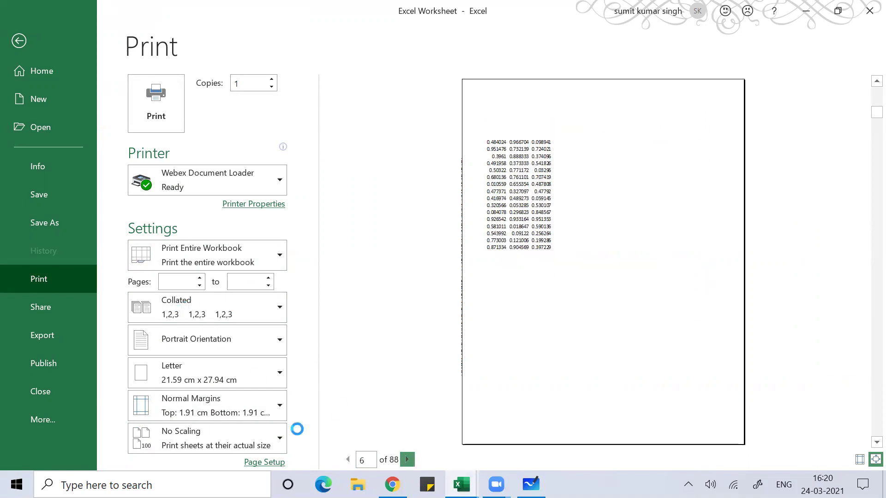
{"action": "left_click", "coordinate": [230, 264]}
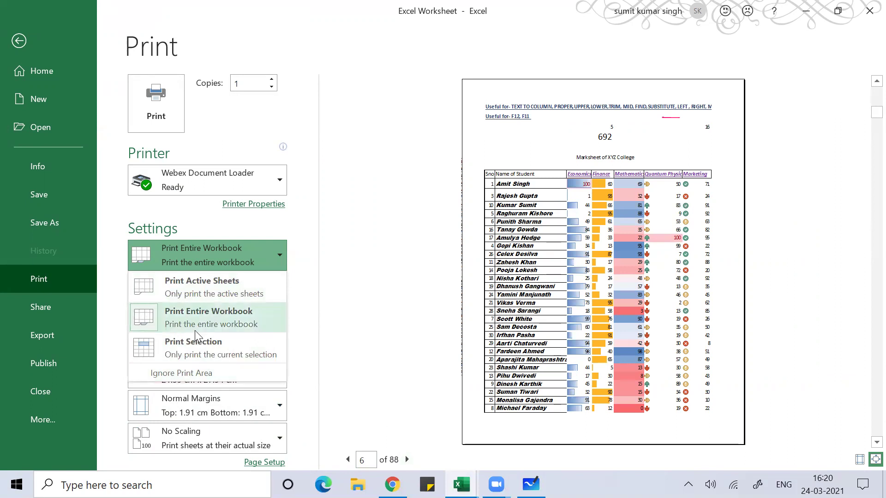
{"action": "left_click", "coordinate": [203, 295]}
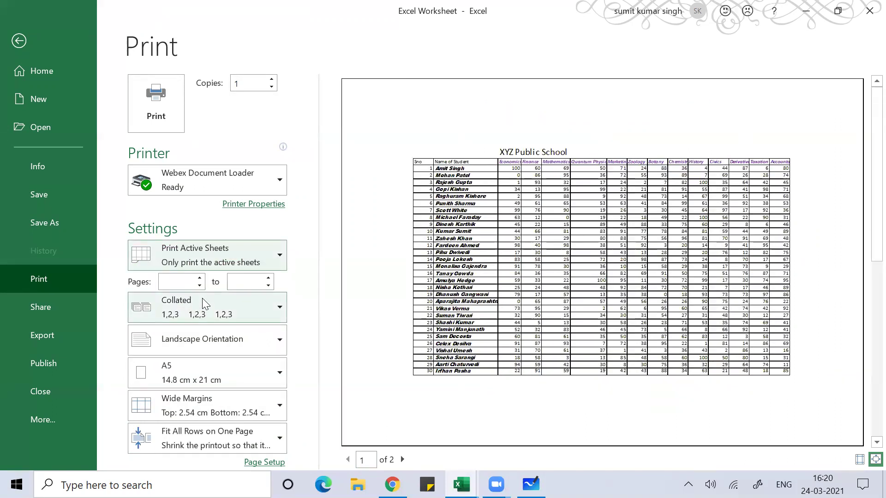
Examine the collated and uncollated options and the page range setting, and return to the worksheet.
{"action": "left_click", "coordinate": [202, 298]}
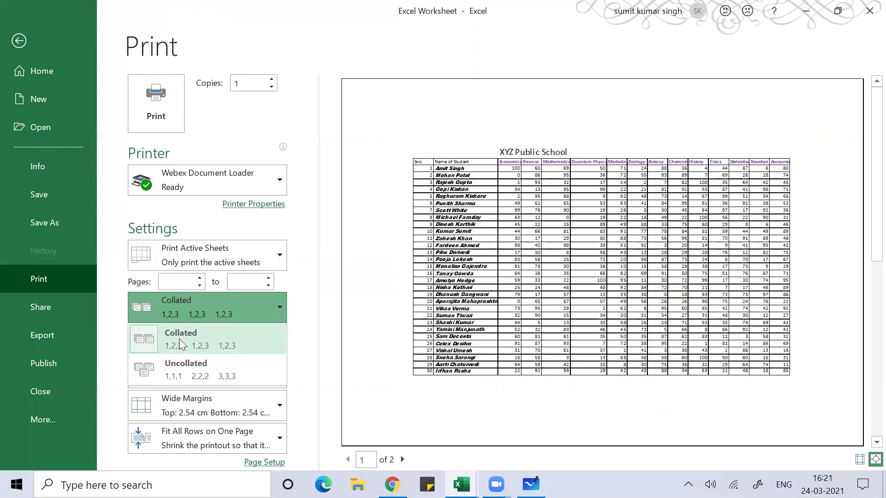
{"action": "left_click", "coordinate": [369, 259]}
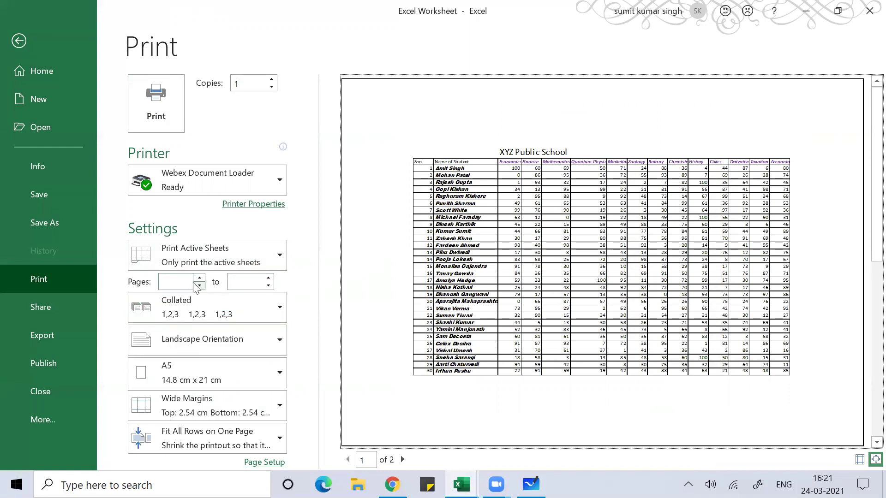
{"action": "left_click", "coordinate": [176, 283]}
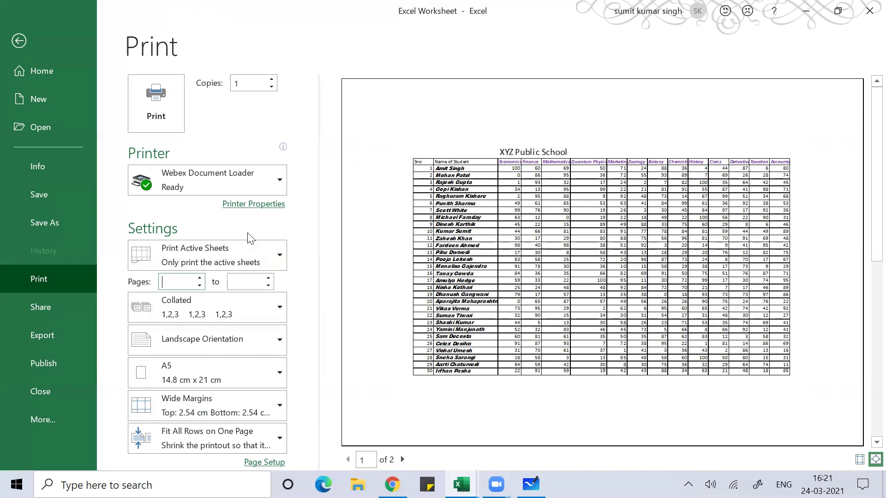
{"action": "key", "text": "Escape"}
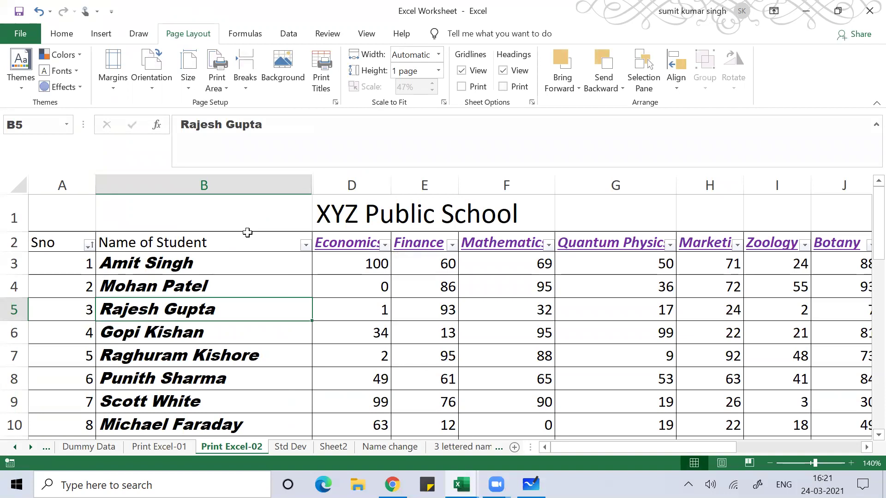
Switch to Microsoft Whiteboard and handwrite "thank you" with a double underline in red pen below the notes.
{"action": "key", "text": "alt+Tab"}
{"action": "key", "text": "alt+Tab"}
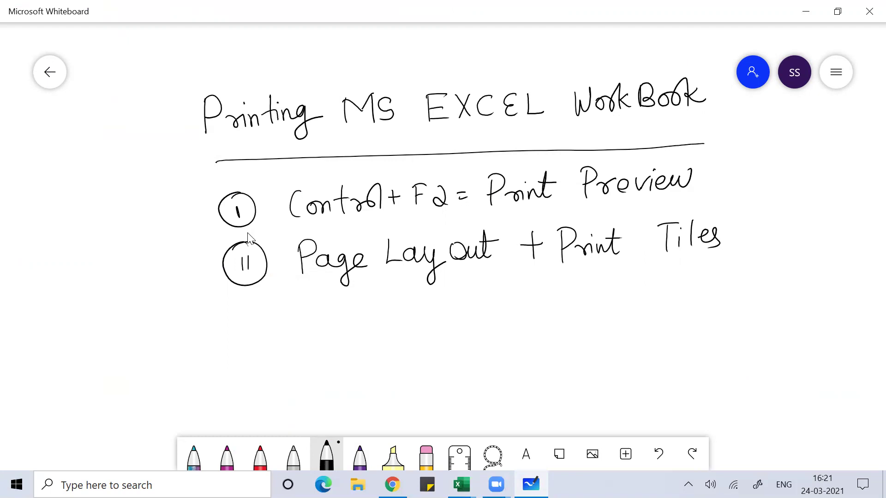
{"action": "scroll", "coordinate": [250, 239], "scroll_direction": "down", "scroll_amount": 2}
{"action": "key", "text": "alt+3"}
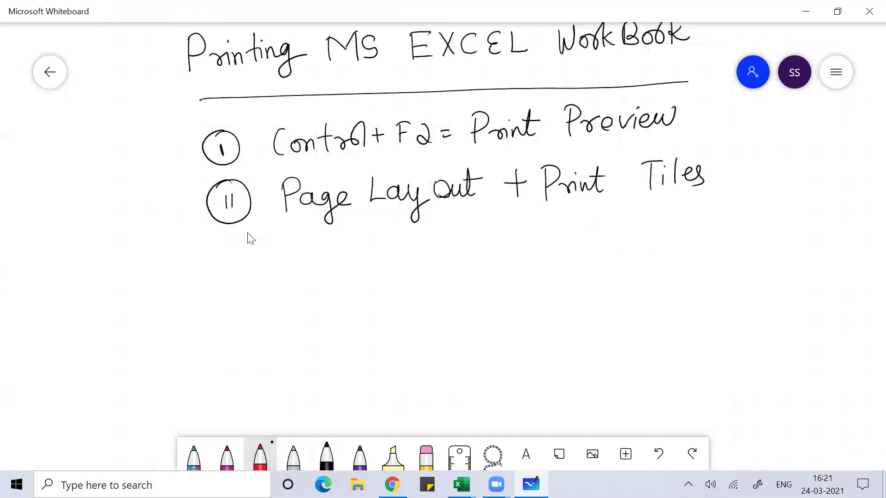
{"action": "mouse_move", "coordinate": [371, 298]}
{"action": "left_mouse_down"}
{"action": "mouse_move", "coordinate": [377, 339]}
{"action": "mouse_move", "coordinate": [383, 325]}
{"action": "mouse_move", "coordinate": [442, 319]}
{"action": "mouse_move", "coordinate": [458, 339]}
{"action": "left_mouse_up"}
{"action": "mouse_move", "coordinate": [470, 293]}
{"action": "left_mouse_down"}
{"action": "mouse_move", "coordinate": [476, 337]}
{"action": "mouse_move", "coordinate": [503, 339]}
{"action": "left_mouse_up"}
{"action": "left_click_drag", "start_coordinate": [532, 296], "coordinate": [556, 326]}
{"action": "mouse_move", "coordinate": [553, 297]}
{"action": "left_mouse_down"}
{"action": "mouse_move", "coordinate": [541, 364]}
{"action": "mouse_move", "coordinate": [569, 326]}
{"action": "left_mouse_up"}
{"action": "left_click_drag", "start_coordinate": [583, 310], "coordinate": [599, 323]}
{"action": "mouse_move", "coordinate": [612, 299]}
{"action": "left_mouse_down"}
{"action": "mouse_move", "coordinate": [646, 329]}
{"action": "mouse_move", "coordinate": [671, 318]}
{"action": "left_mouse_up"}
{"action": "left_click_drag", "start_coordinate": [497, 379], "coordinate": [678, 364]}
{"action": "left_click_drag", "start_coordinate": [507, 388], "coordinate": [701, 379]}
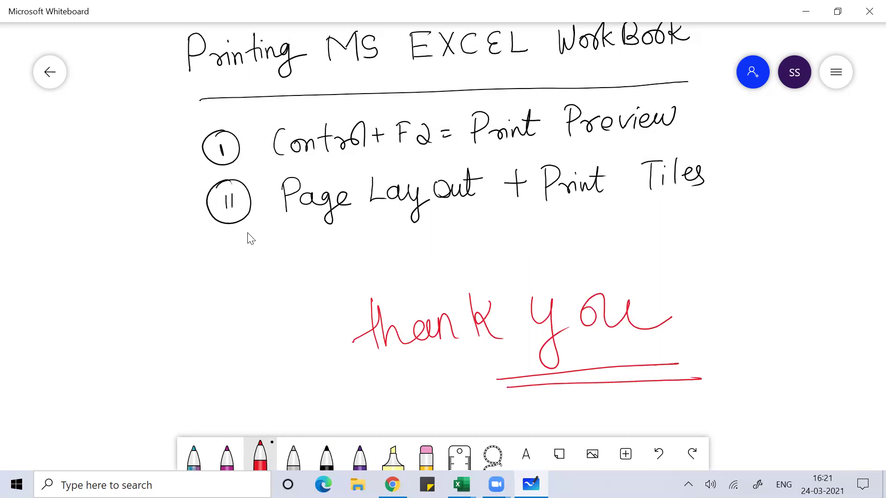